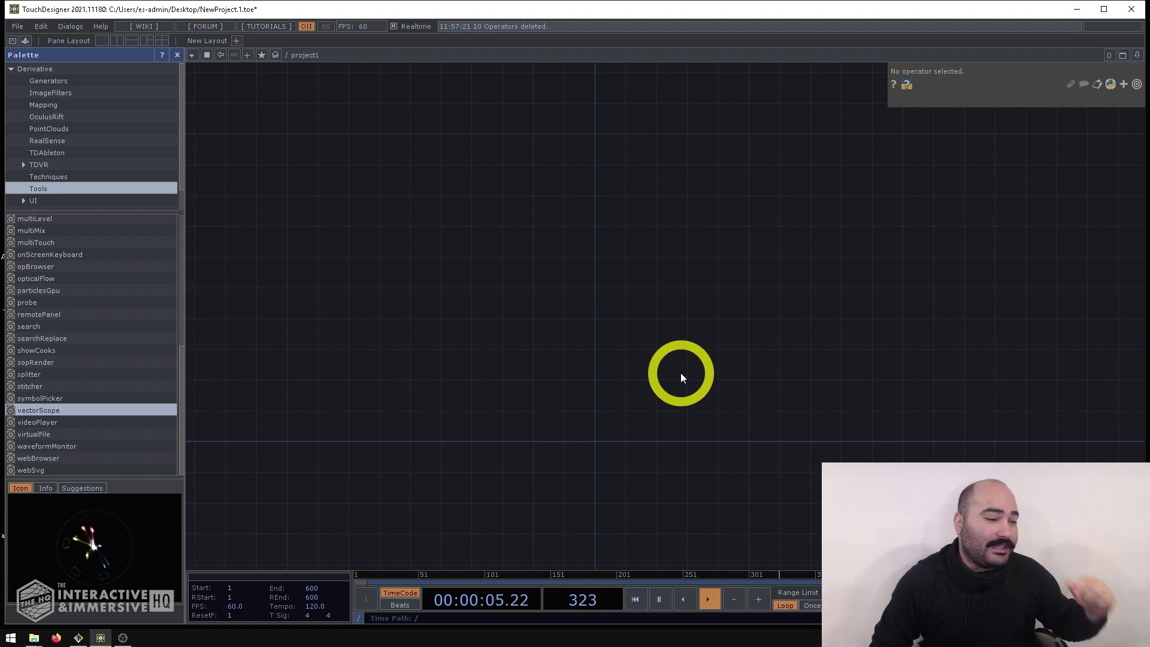
Step: Add a Movie File In TOP with the banana movie to the network
double_click(473, 321)
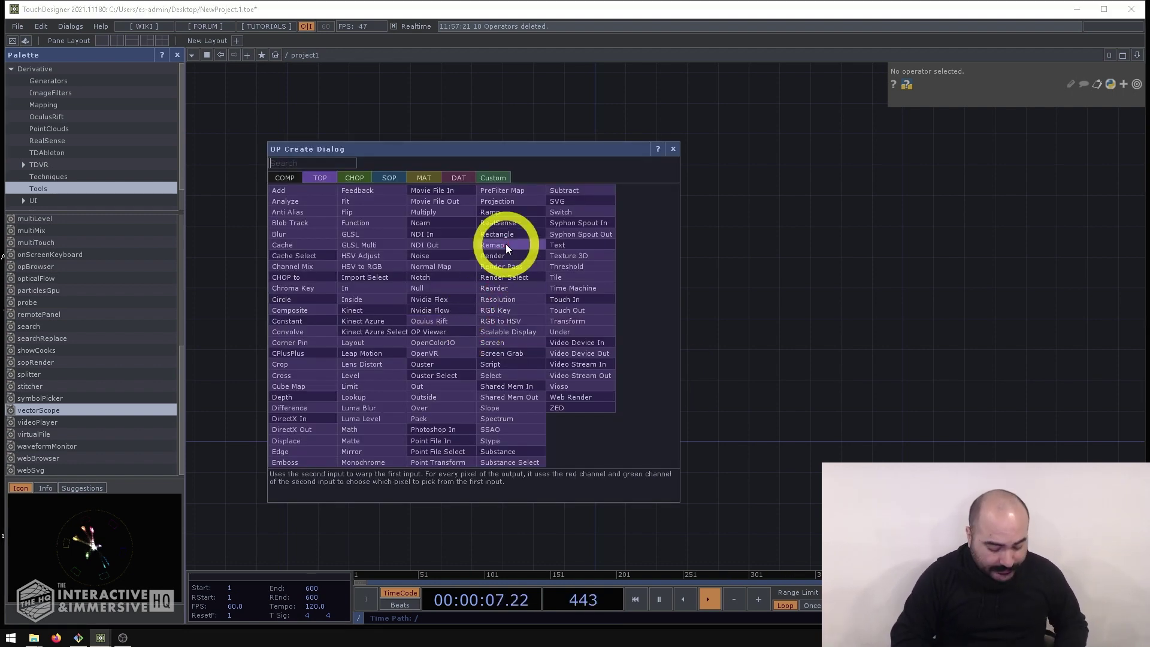
type("movie")
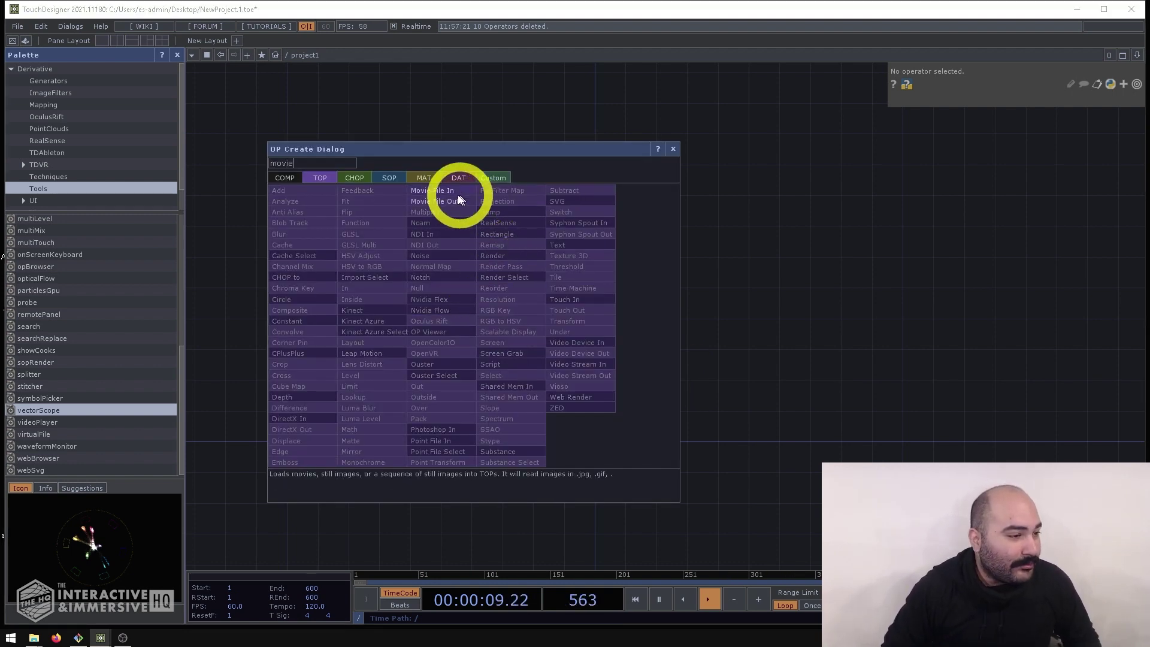
left_click(456, 193)
left_click(438, 311)
scroll(431, 354, "up", 5)
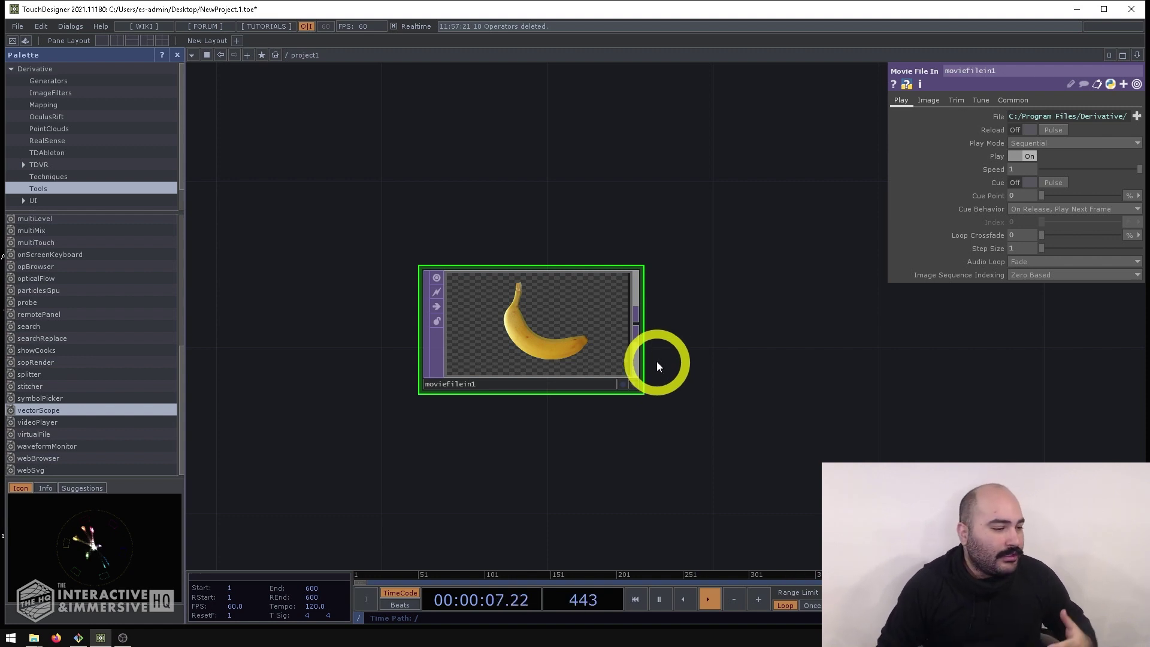
scroll(657, 360, "down", 2)
left_click_drag(655, 359, 473, 284)
Step: Add a Constant TOP, constant1, wired after moviefilein1
right_click(473, 284)
type("cons")
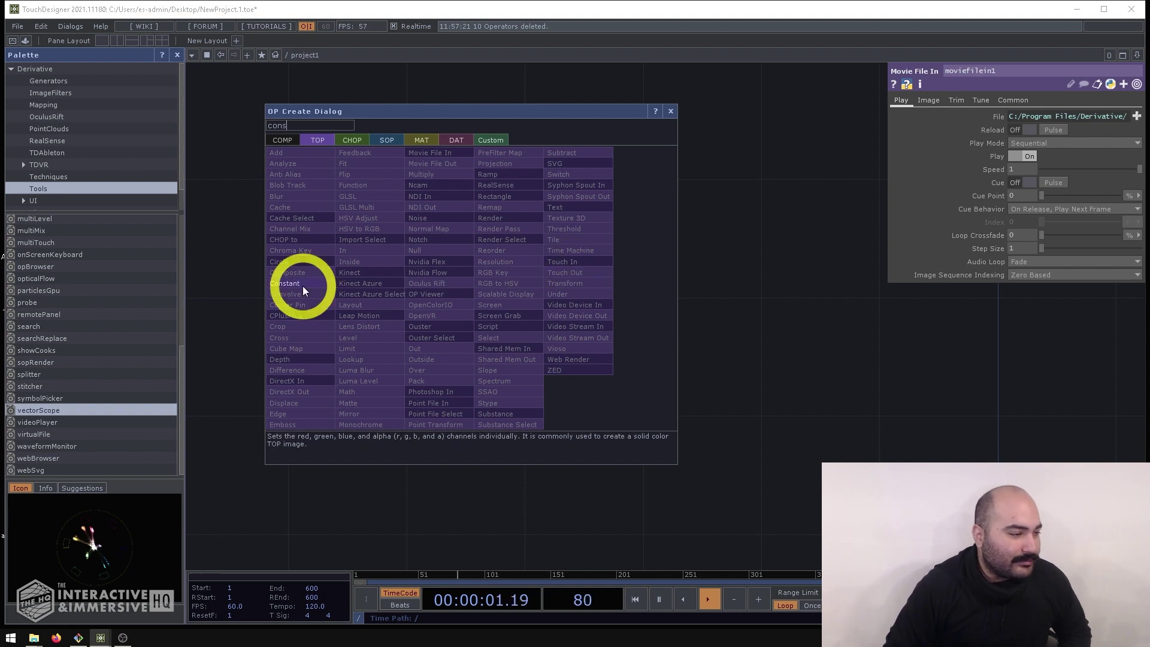
left_click(286, 283)
left_click(586, 289)
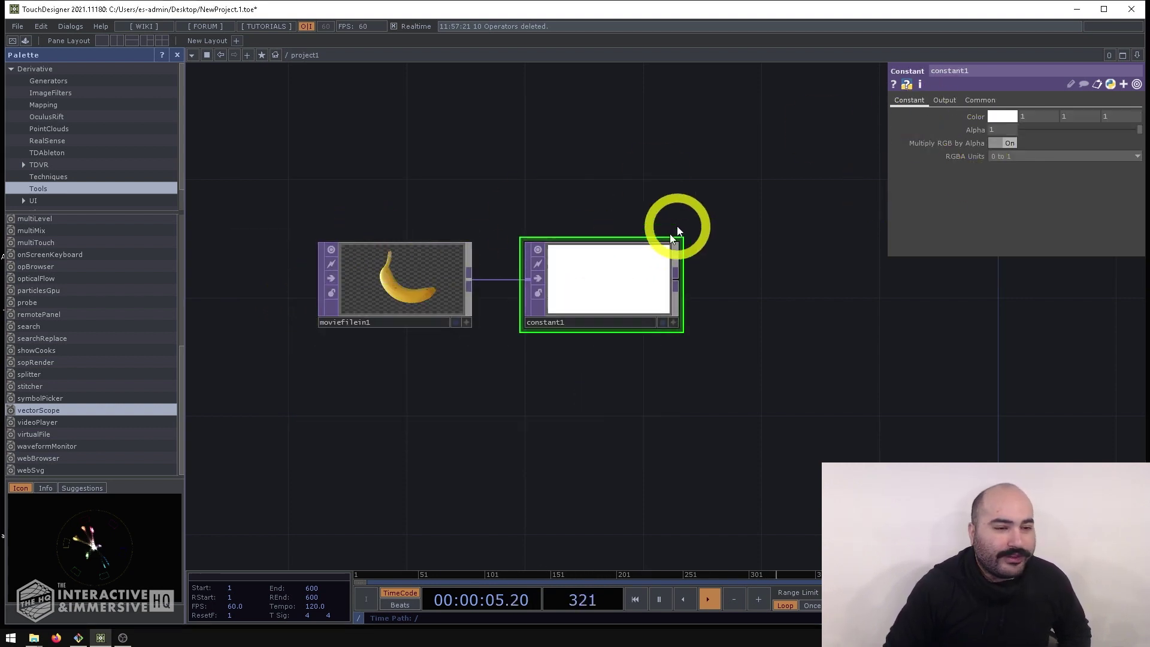
Step: Turn on constant1's Comp with Input, set Operation to Under and Color to black
left_click(944, 101)
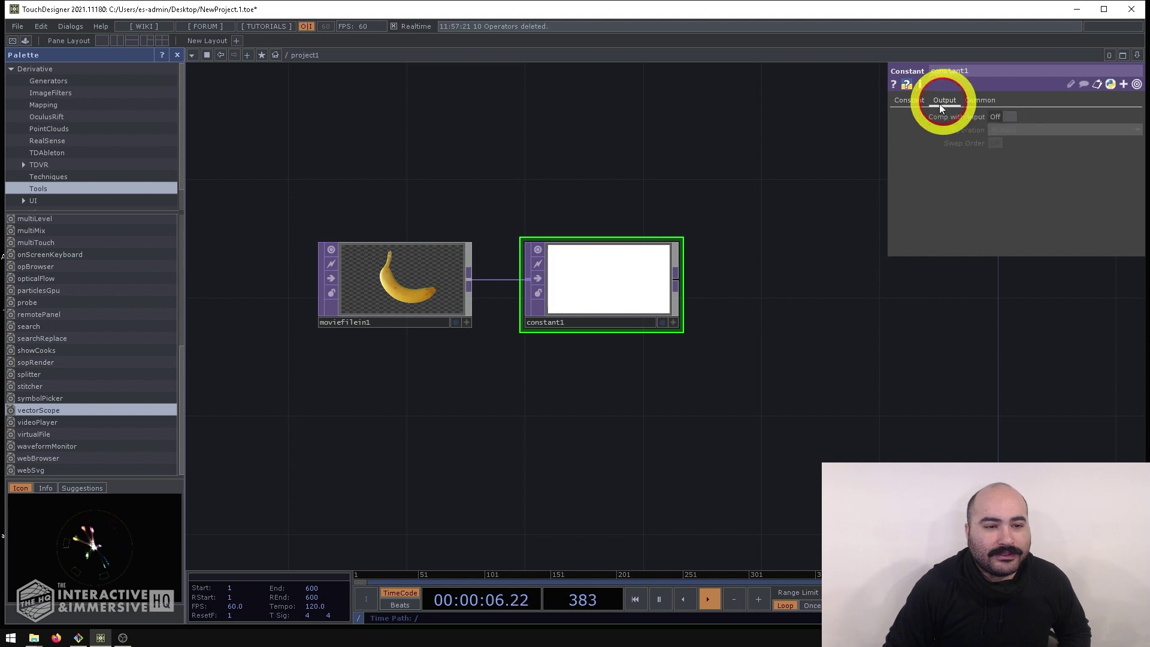
left_click(1007, 116)
left_click(1012, 130)
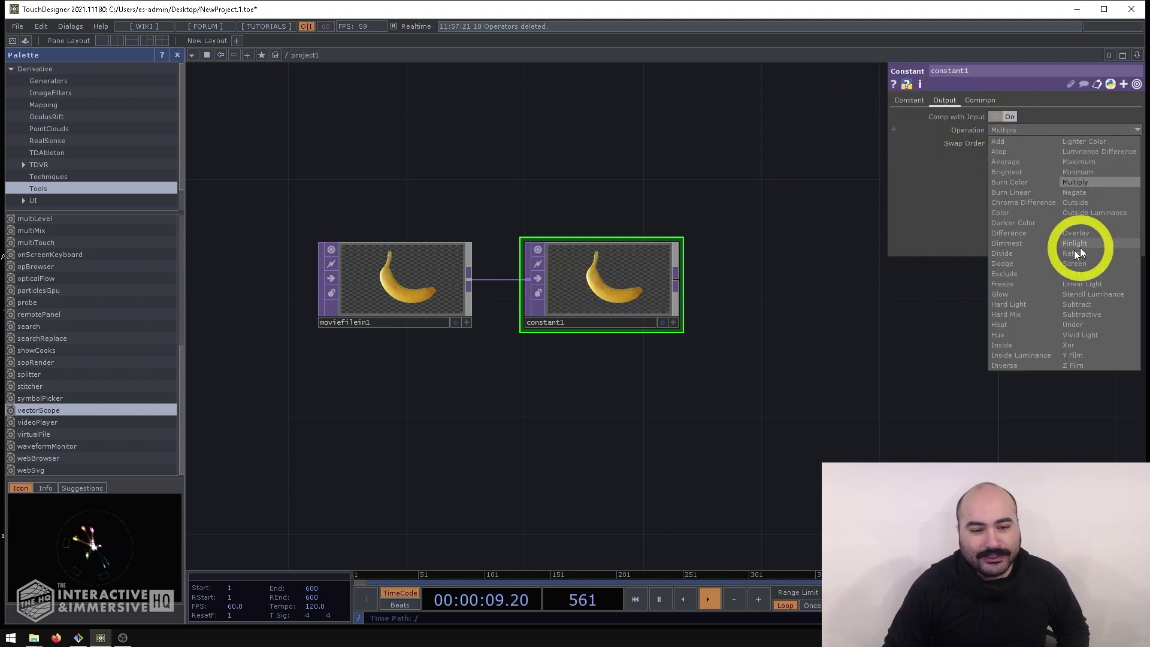
left_click(1073, 325)
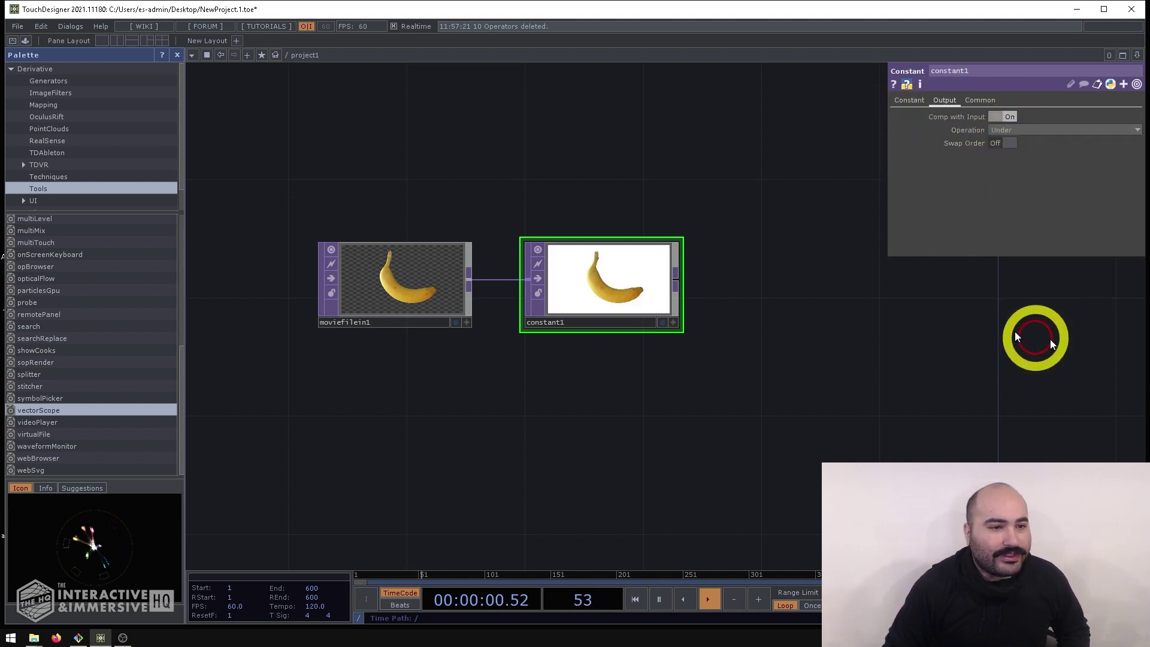
left_click(912, 103)
left_click(1017, 116)
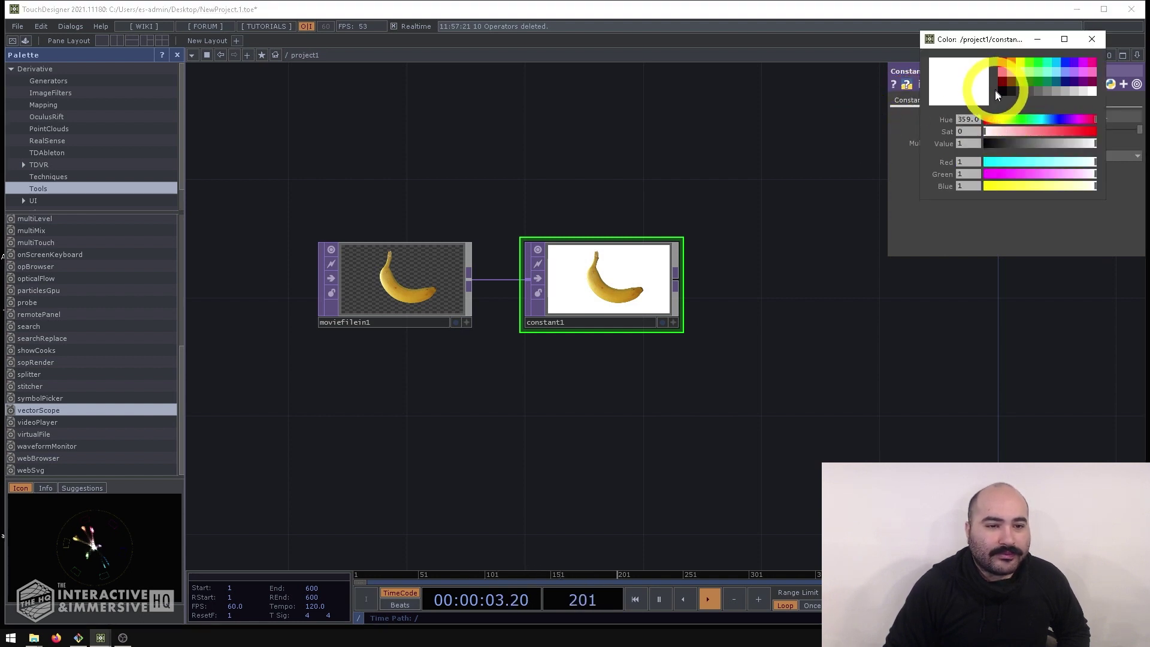
left_click(1001, 91)
left_click(1091, 39)
scroll(599, 294, "up", 3)
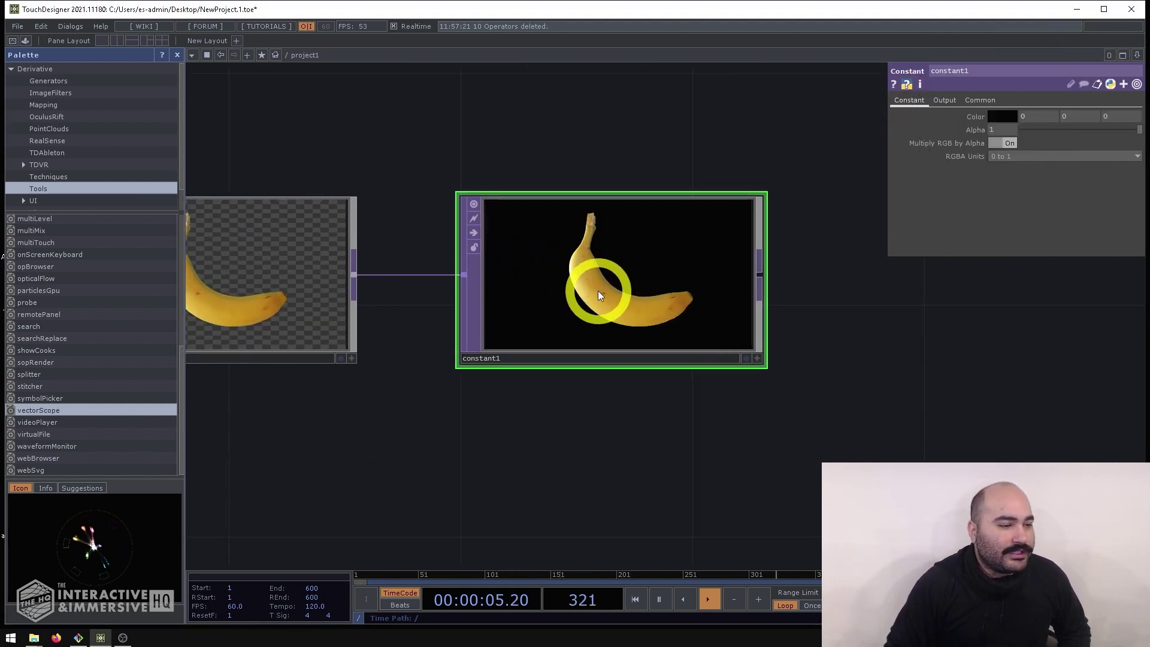
scroll(514, 259, "up", 4)
scroll(527, 267, "down", 3)
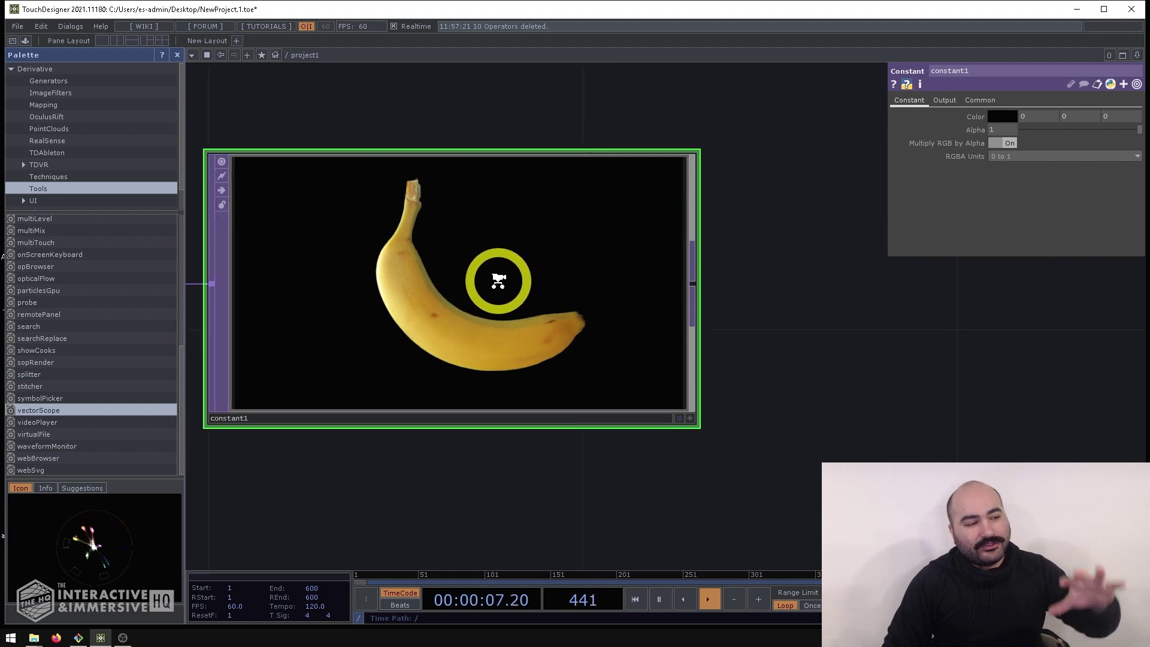
scroll(498, 281, "down", 1)
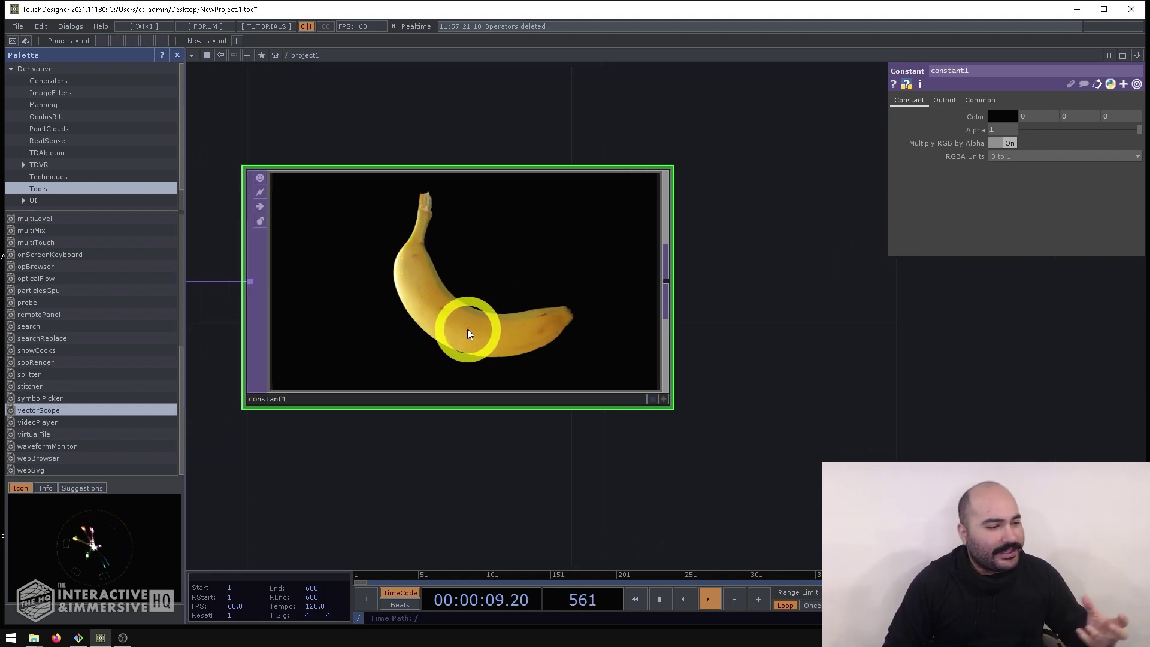
scroll(592, 254, "down", 3)
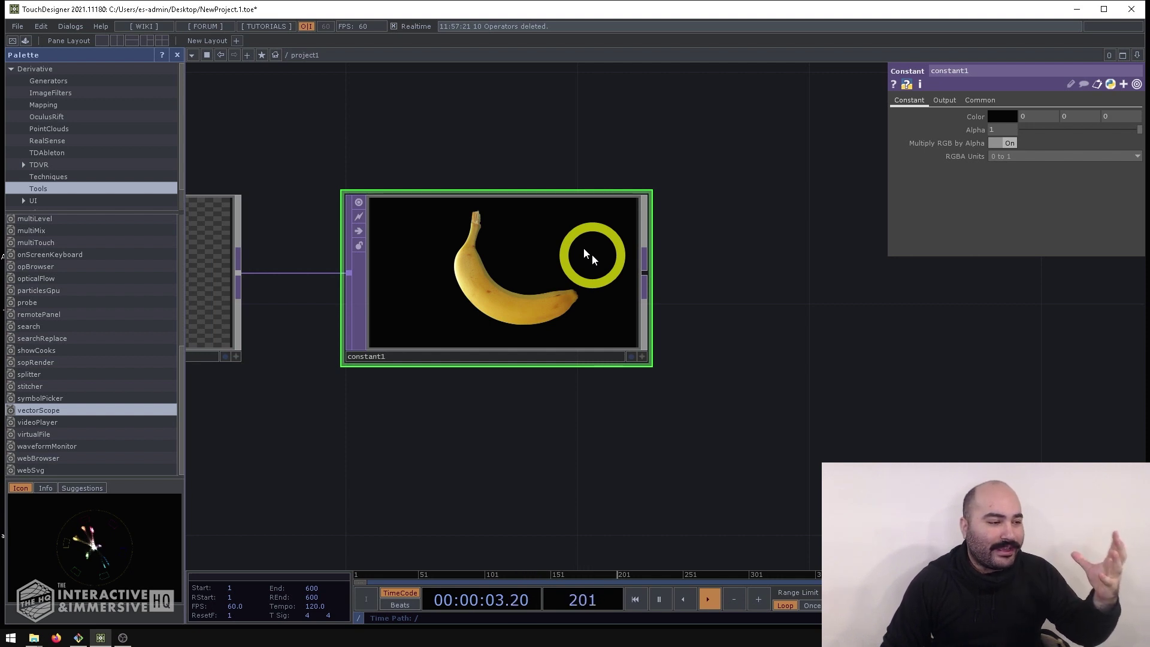
scroll(592, 254, "down", 3)
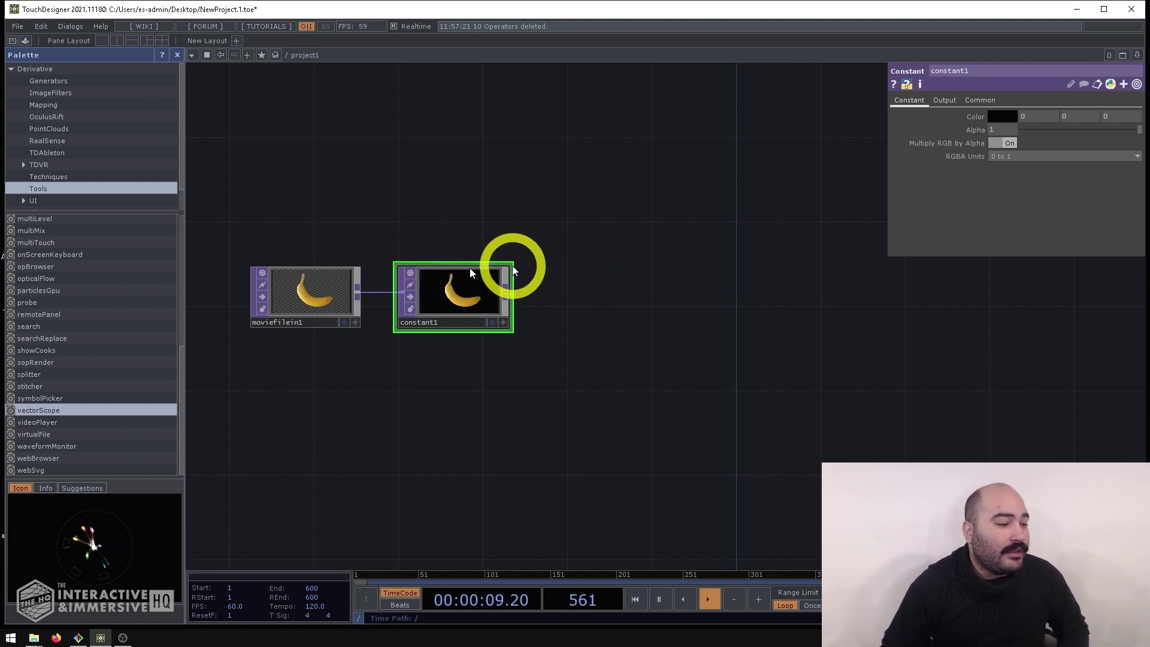
scroll(531, 267, "up", 3)
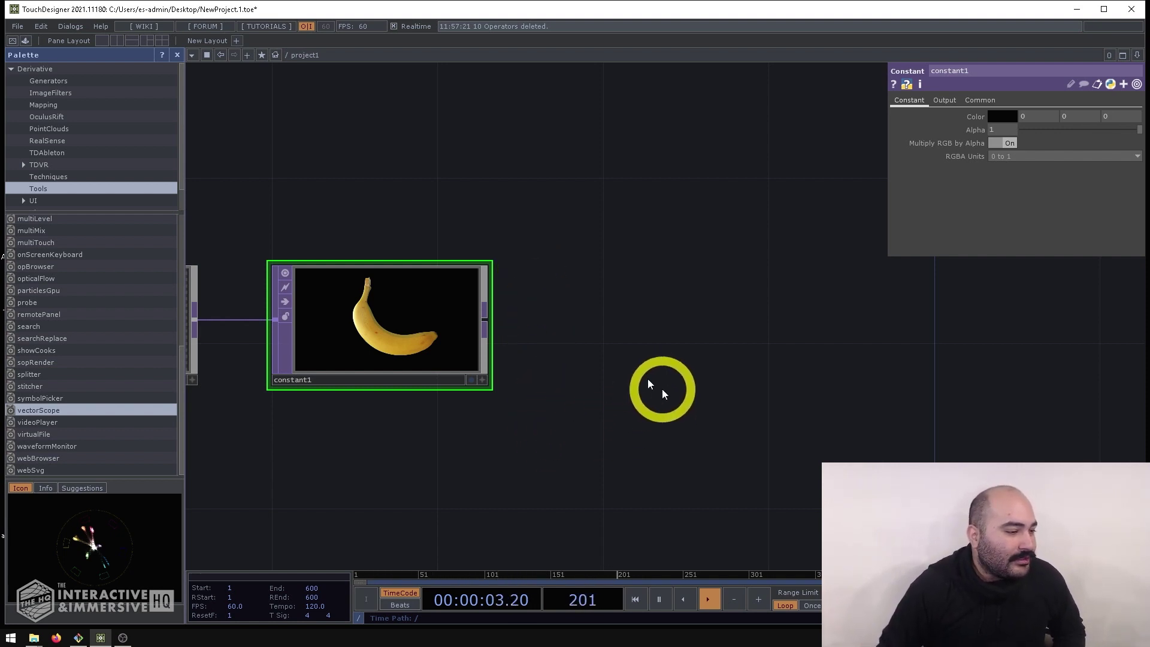
Step: Add a Channel Mix TOP, chanmix1, and wire constant1's output into it
left_click_drag(689, 403, 695, 322)
key("Tab")
type("chan")
left_click(514, 169)
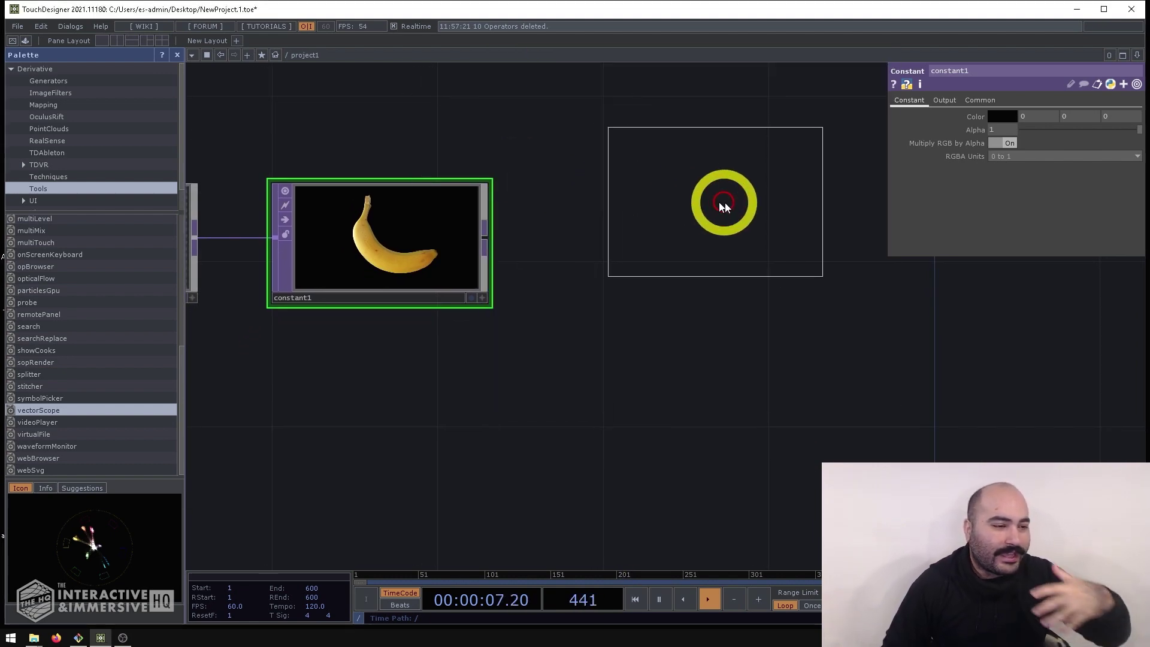
left_click(727, 222)
left_click_drag(720, 207, 762, 249)
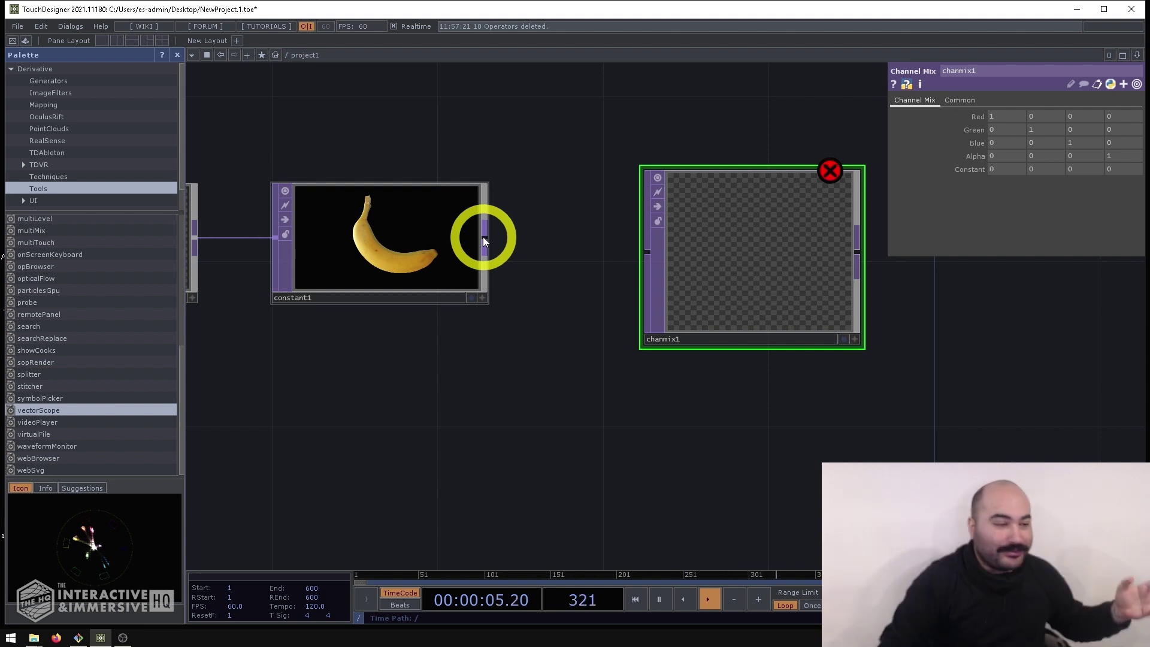
left_click_drag(484, 241, 649, 258)
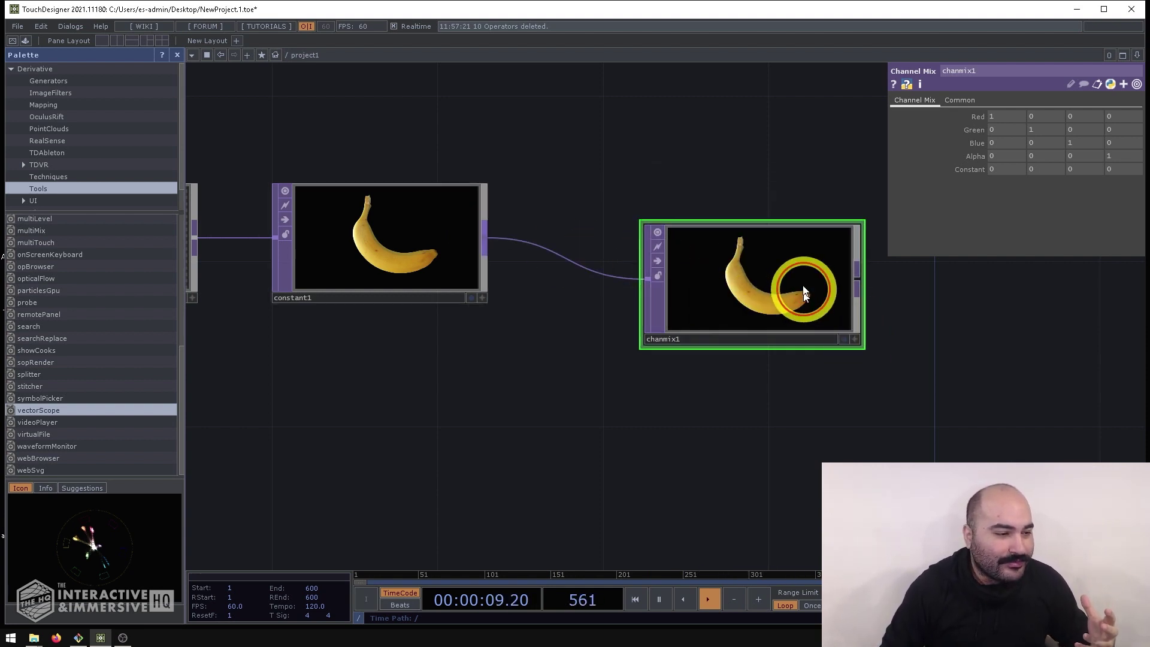
left_click_drag(855, 323, 909, 172)
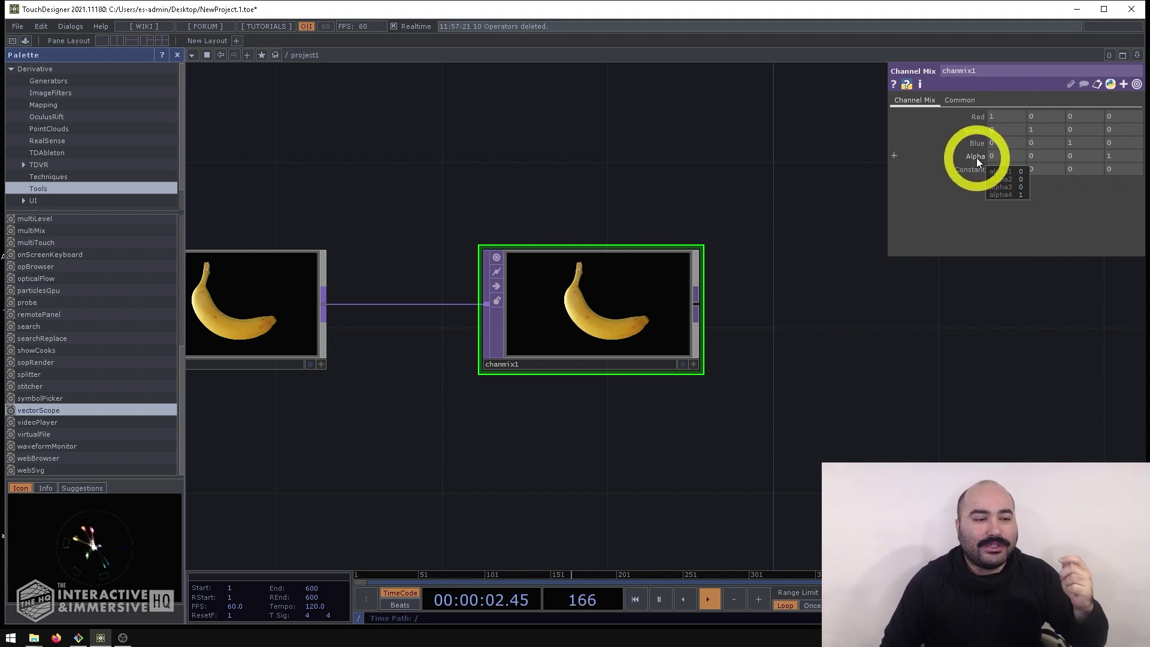
scroll(528, 310, "up", 3)
scroll(615, 306, "up", 2)
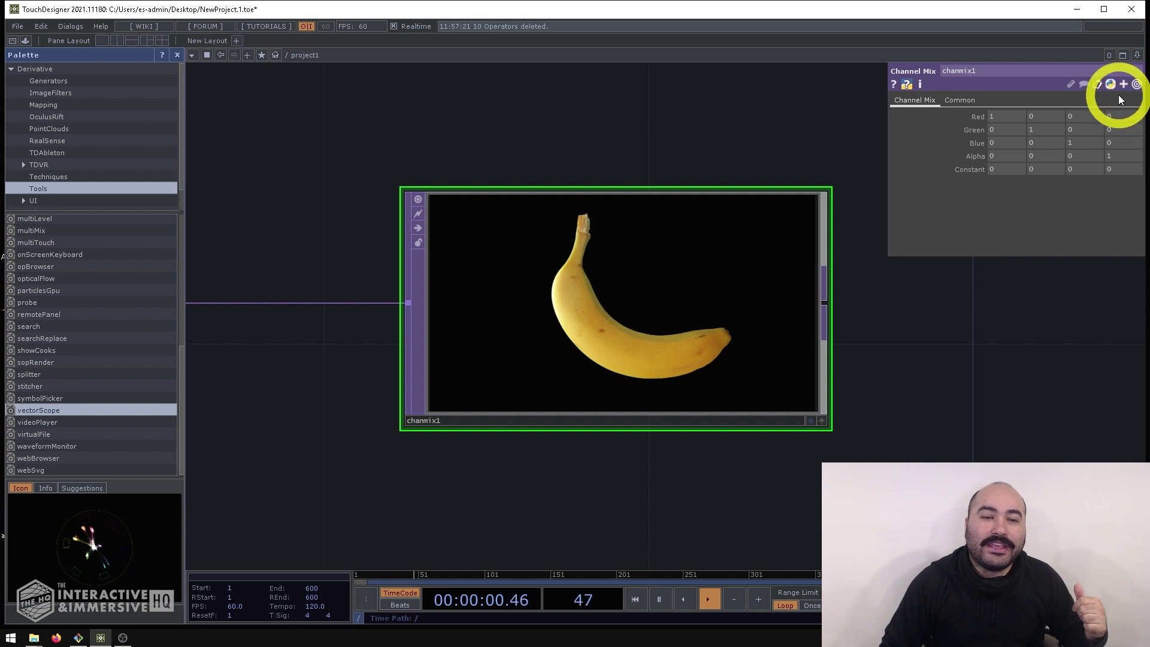
Step: Change the Alpha row's constant value in chanmix1 from 1 to 0
left_click(1126, 158)
type("0")
key("Return")
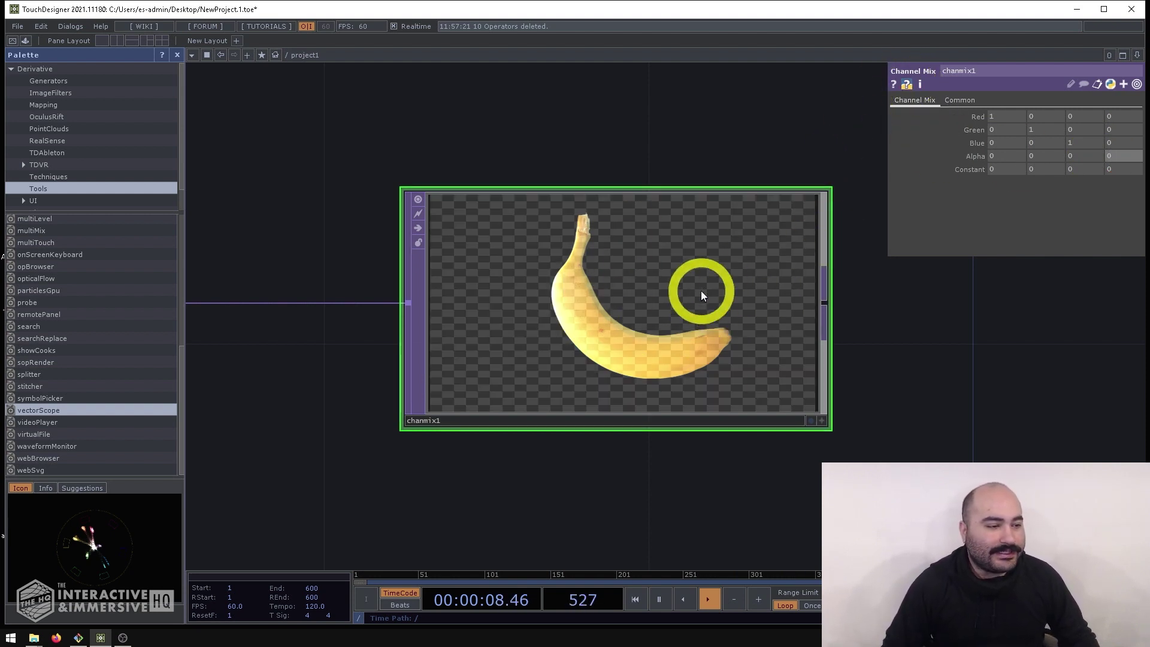
scroll(700, 293, "down", 3)
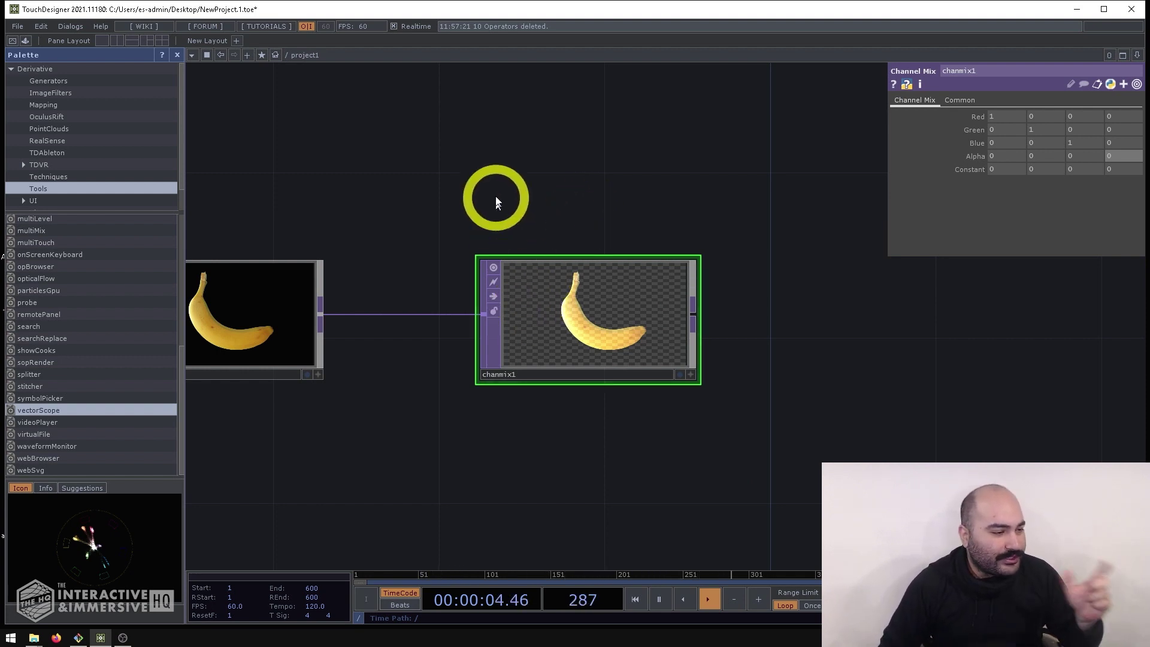
left_click_drag(495, 198, 574, 215)
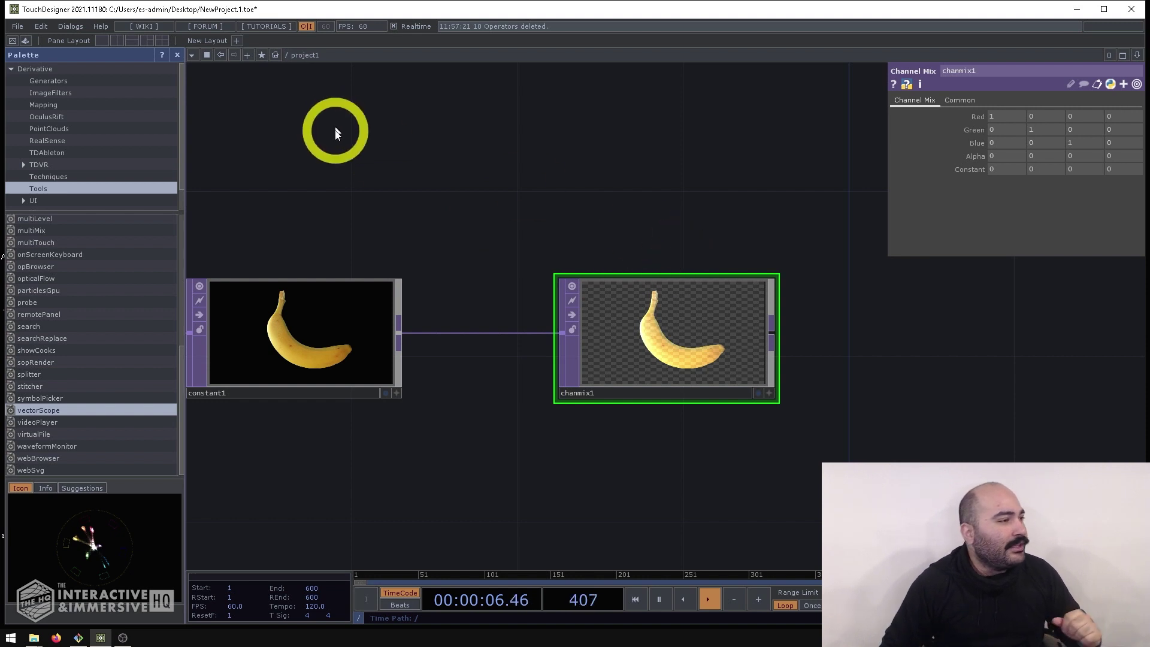
Step: Set the TOPs Viewer Background preference to Checker Board and close Preferences
left_click(68, 27)
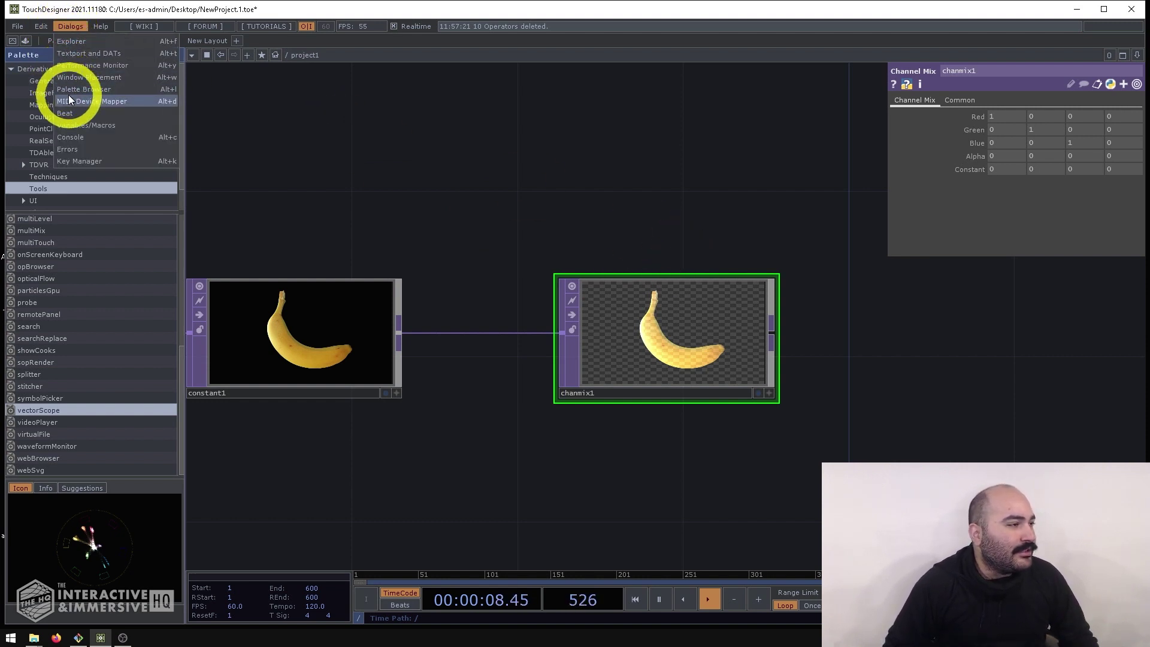
left_click(42, 26)
left_click(41, 78)
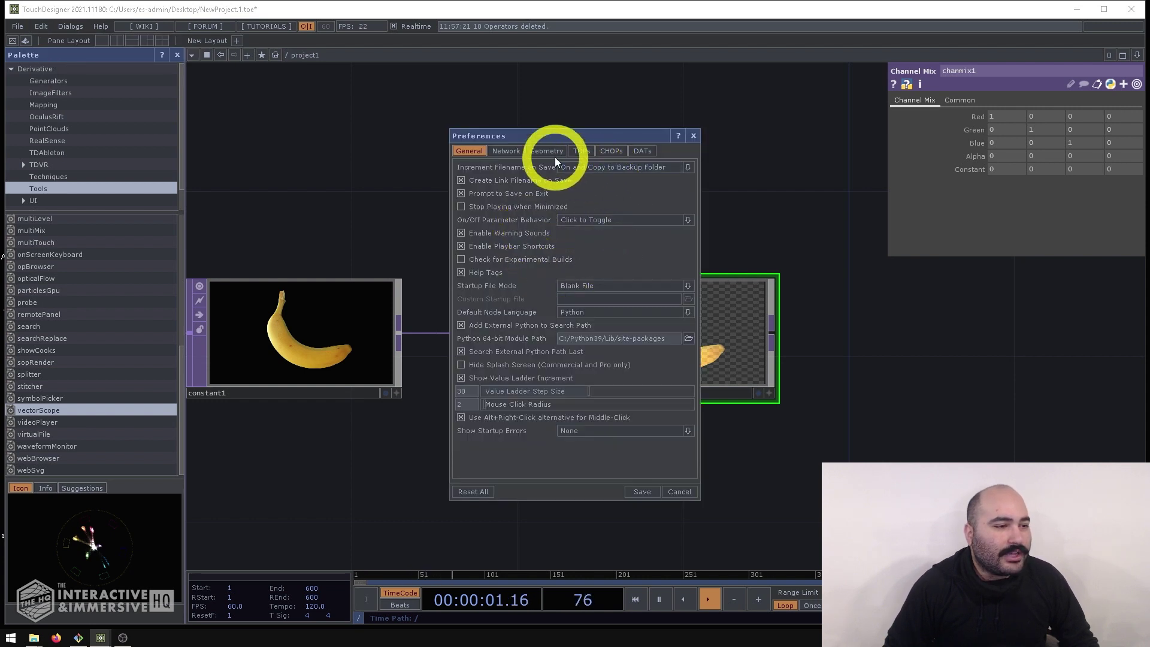
left_click(580, 152)
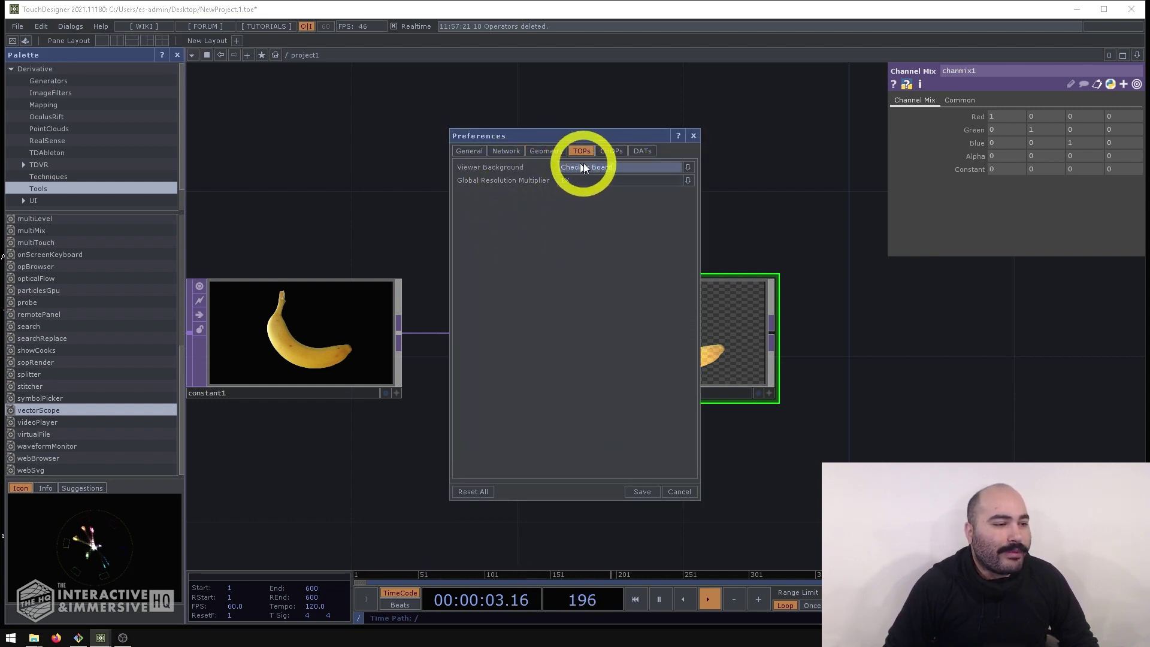
left_click(579, 180)
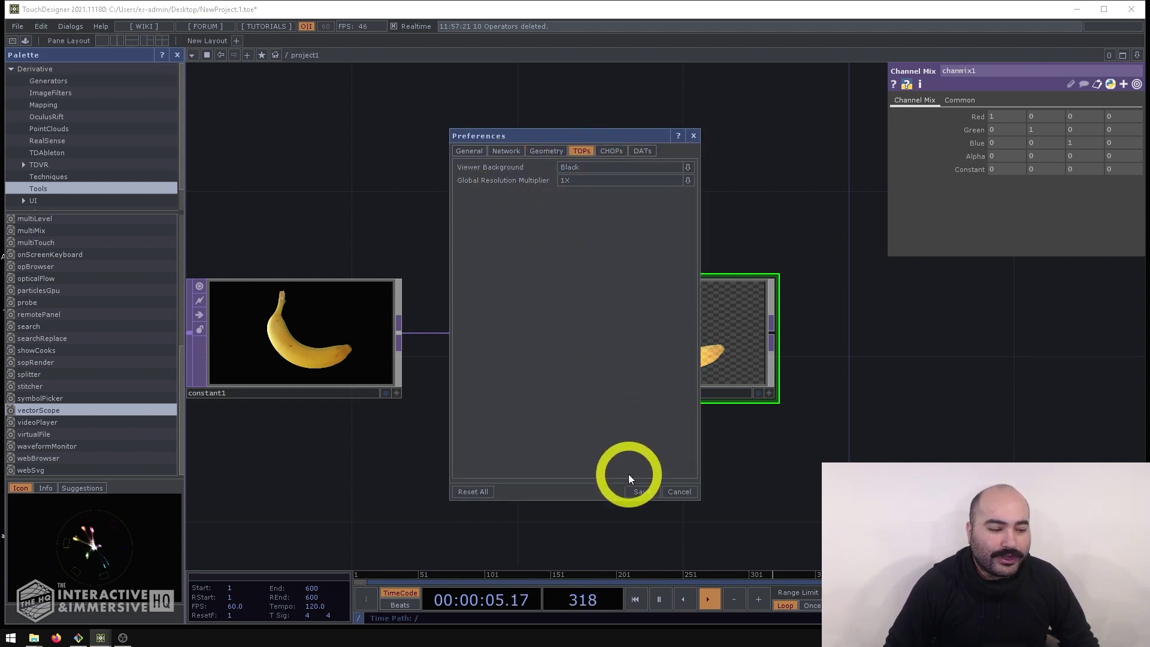
left_click(587, 167)
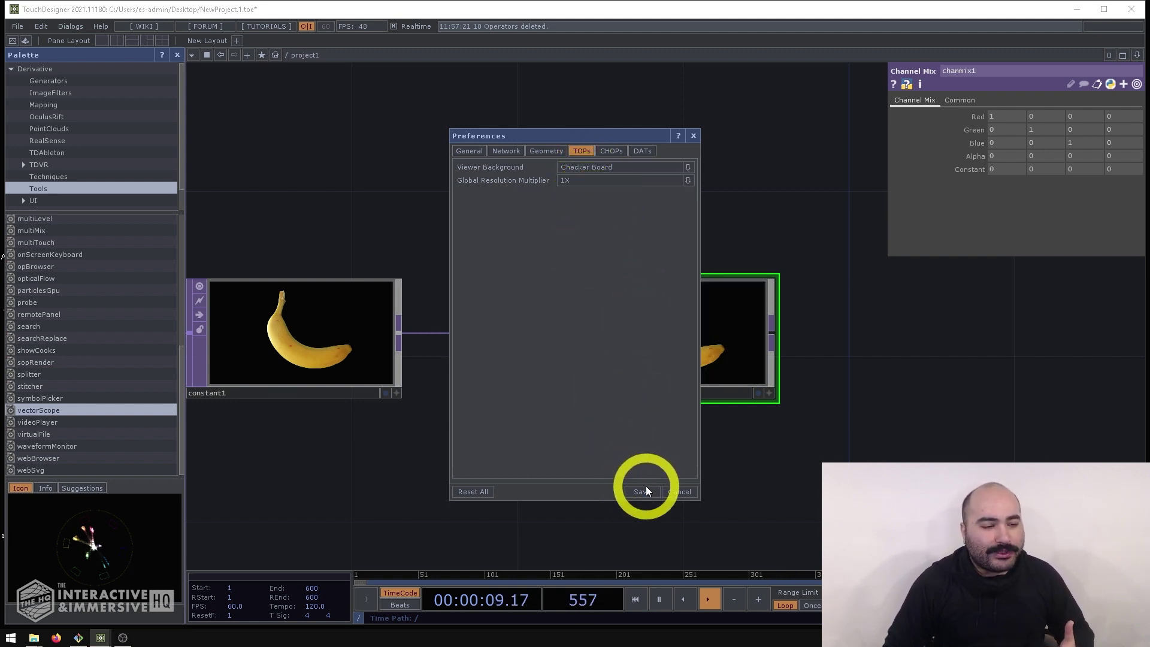
left_click(682, 493)
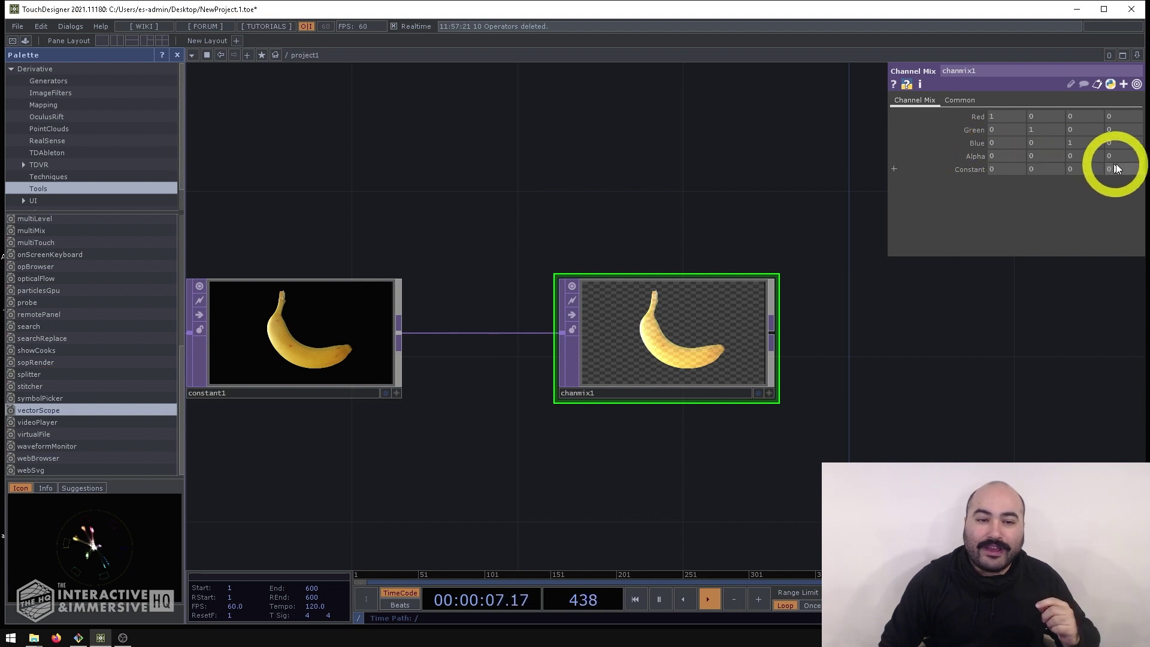
scroll(679, 339, "up", 5)
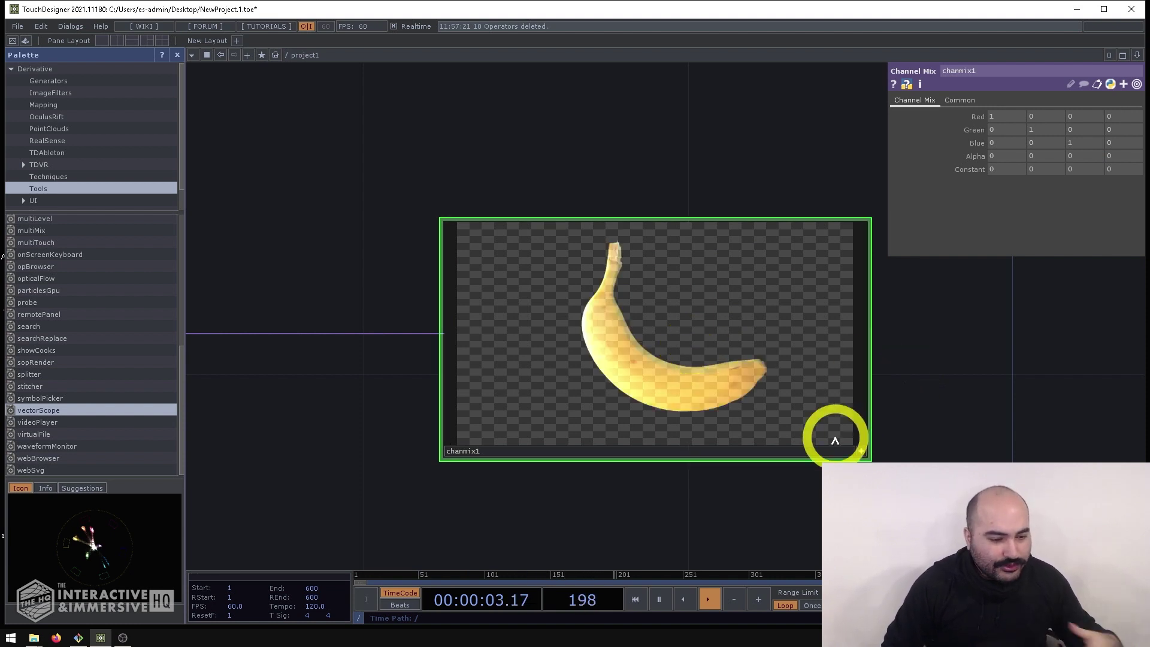
left_click(861, 451)
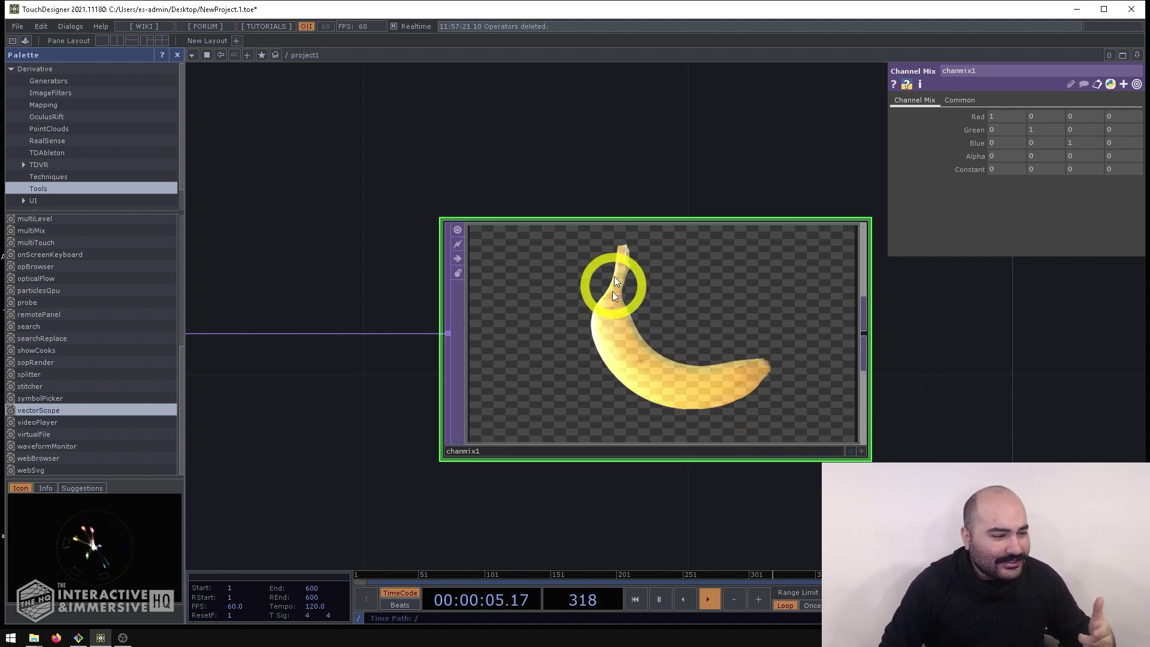
scroll(611, 249, "up", 3)
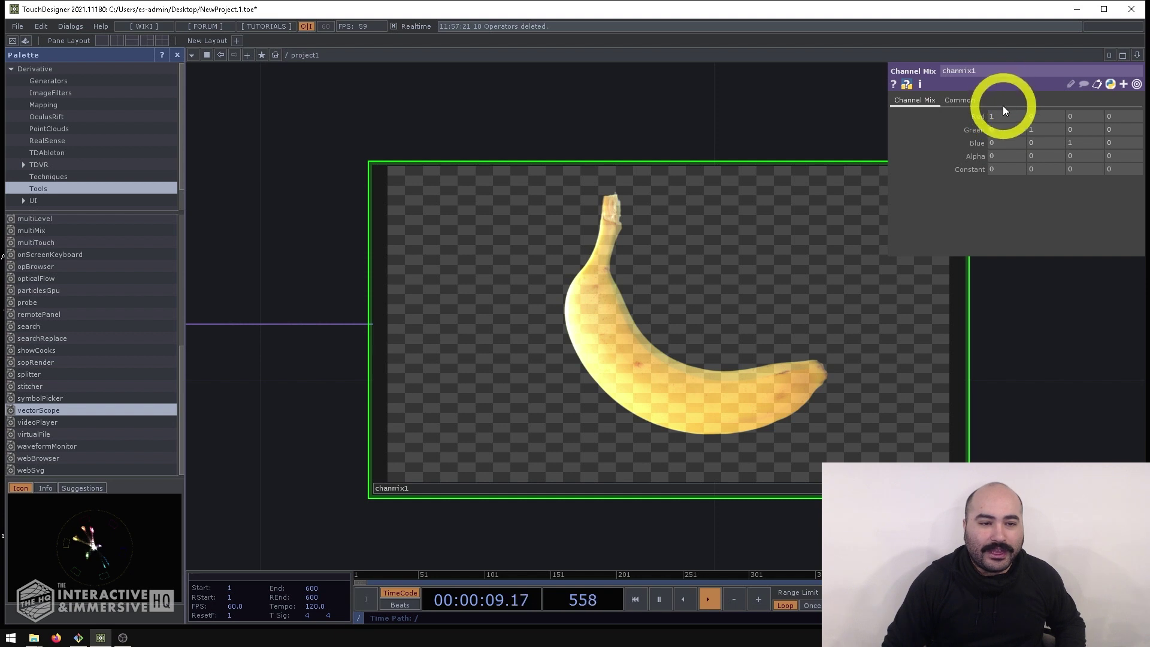
Step: Set chanmix1's red-to-alpha weight to 1 and view only the red channel
left_click(1000, 156)
type("1")
key("Return")
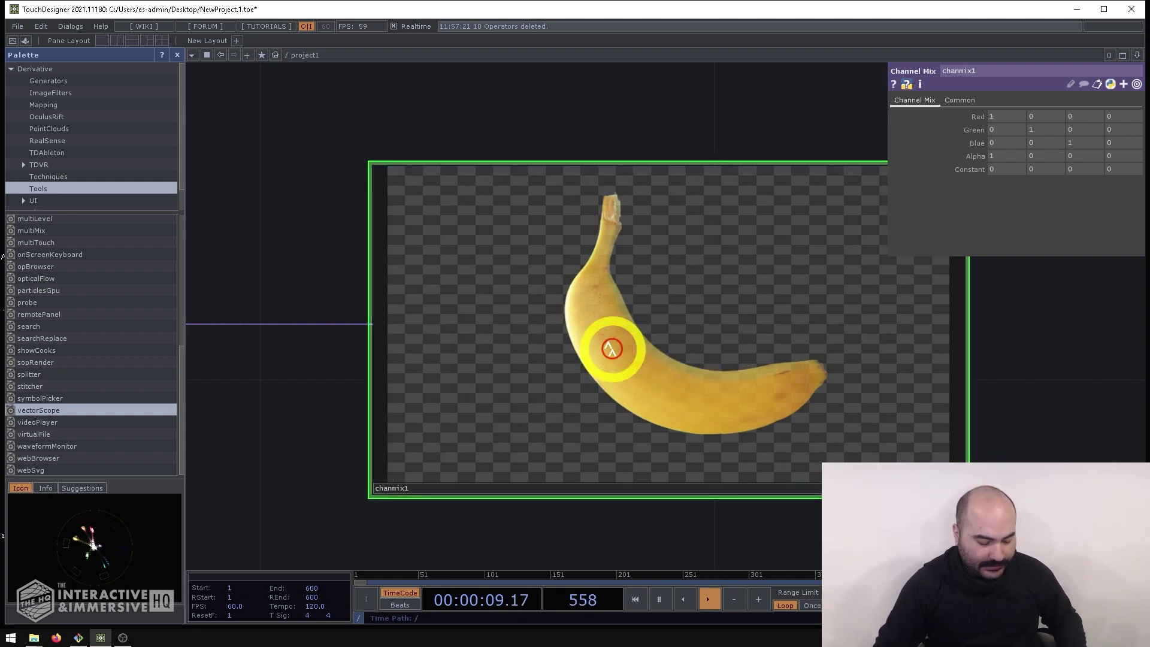
left_click(610, 348)
key("r")
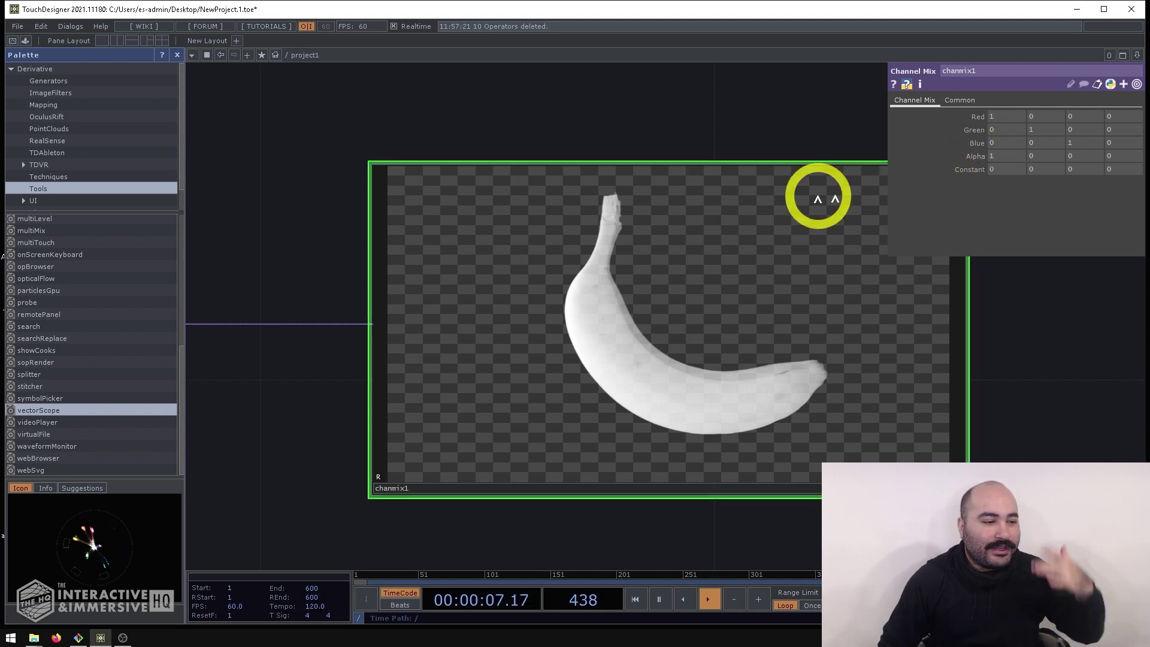
Step: Set the green and blue alpha weights to 1, check the alpha view, then return to RGB
left_click(699, 354)
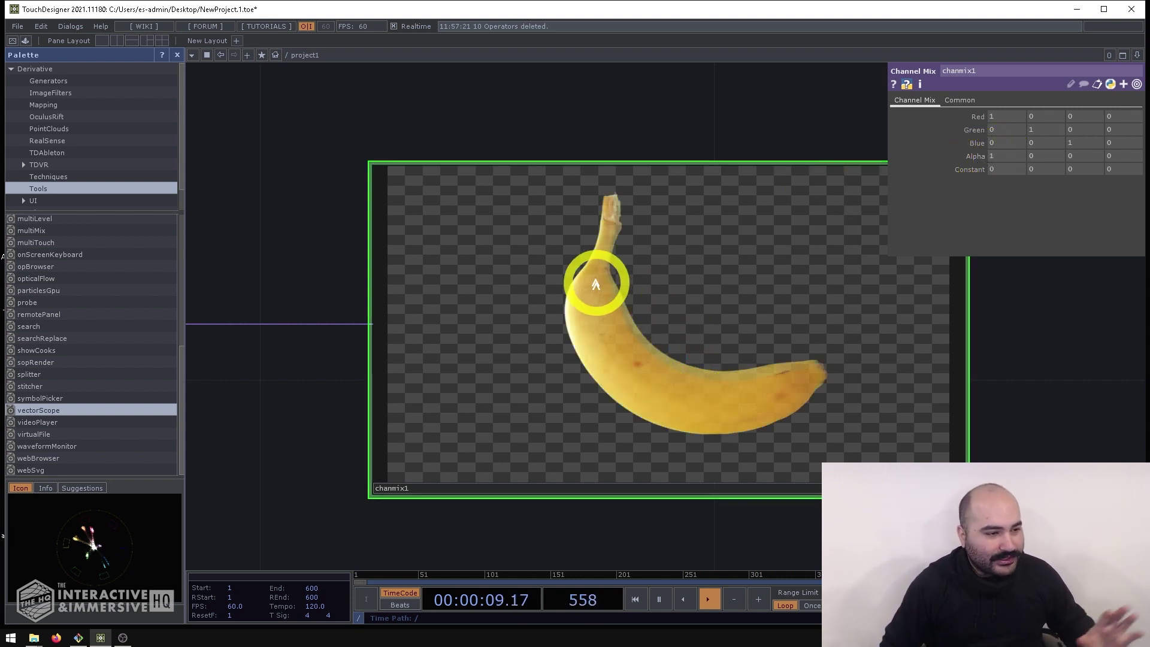
left_click(1037, 155)
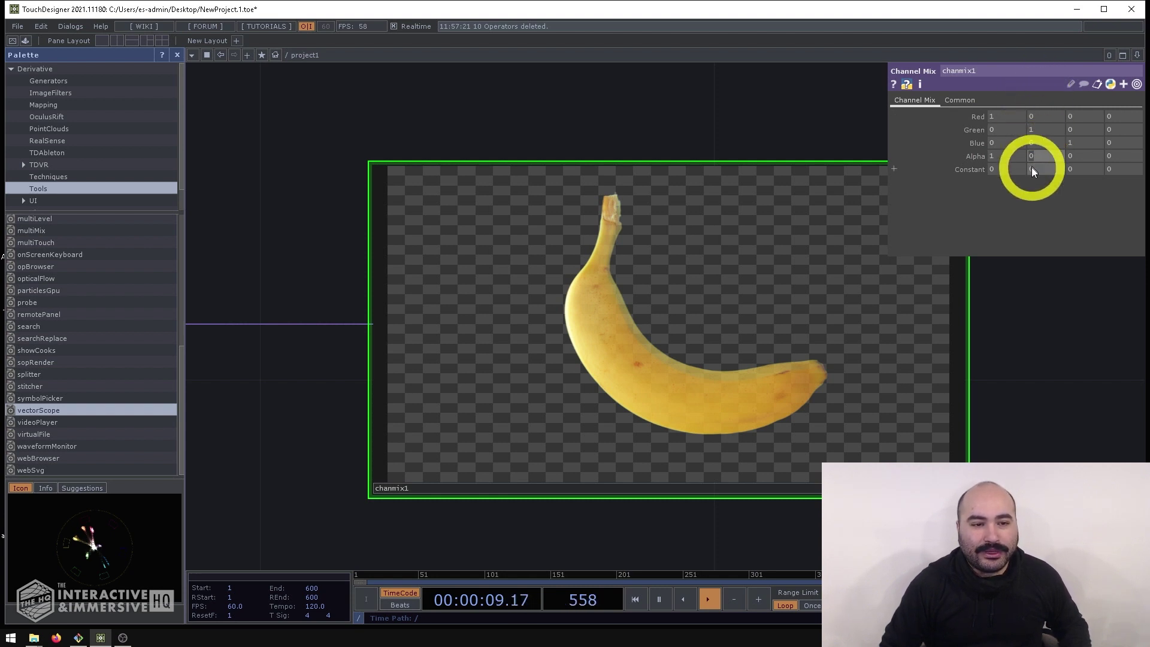
type("1")
key("Return")
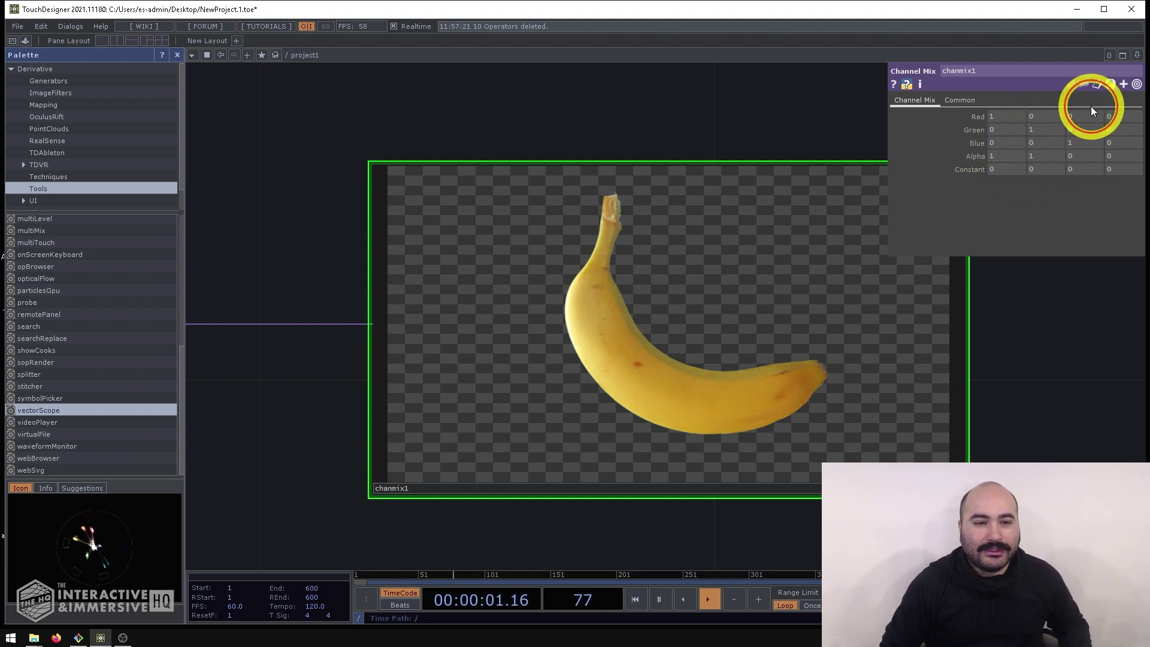
left_click(1073, 155)
type("1")
key("Return")
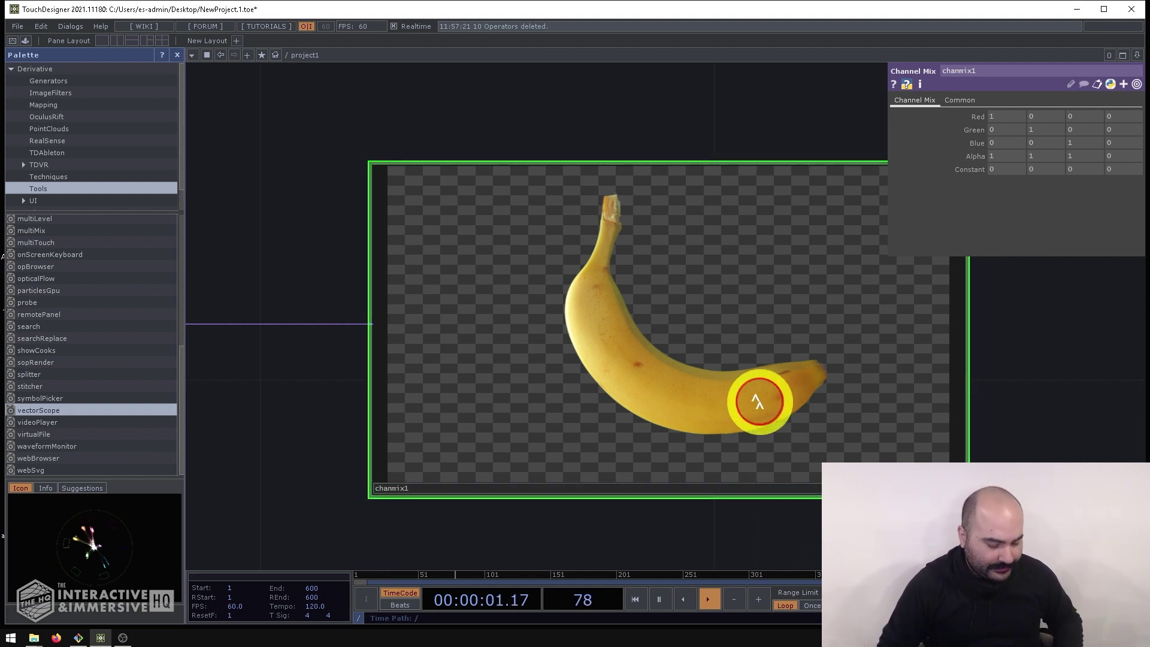
key("a")
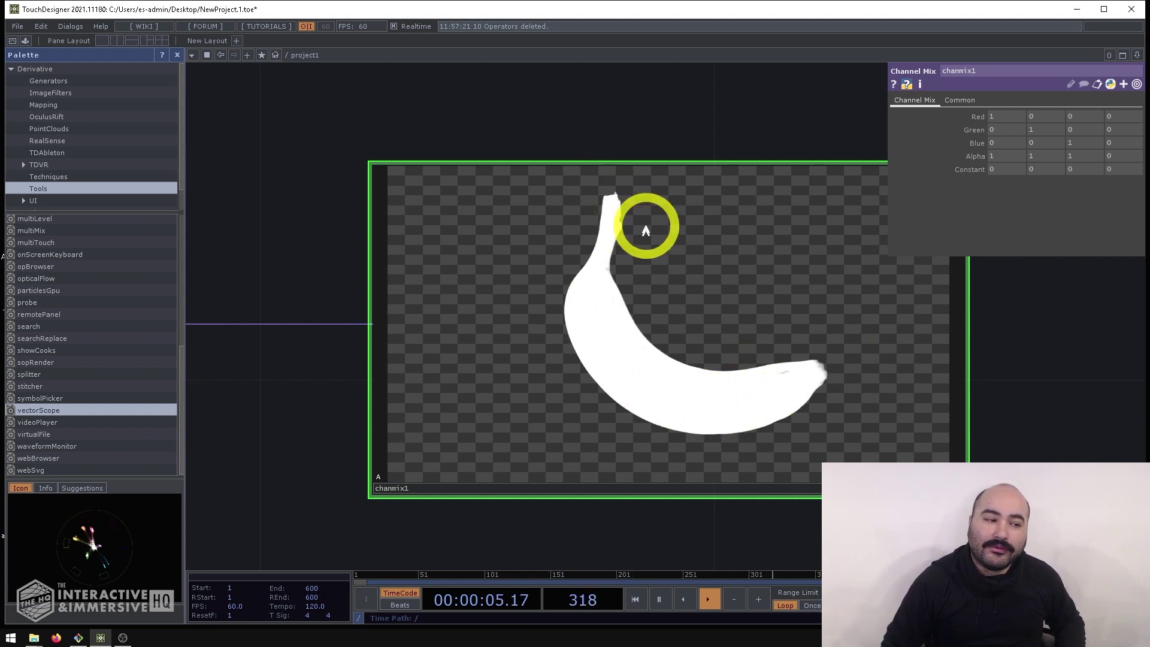
key("a")
scroll(638, 264, "down", 5)
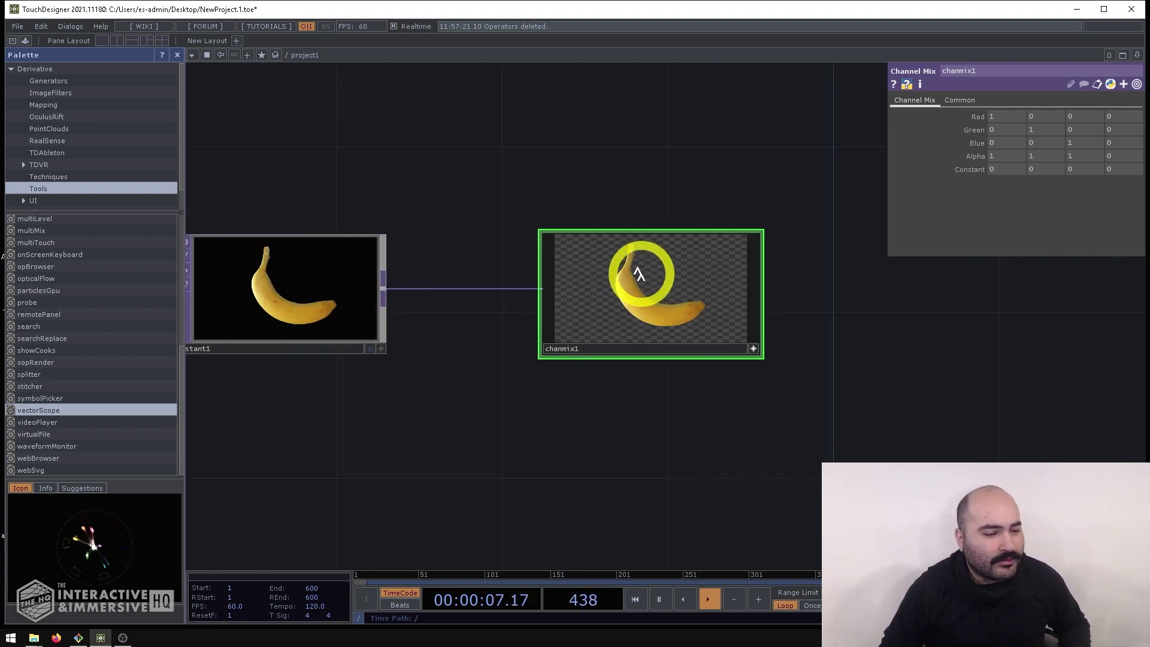
Step: Add a second Movie File In TOP loading the countdown video
left_click(820, 410)
left_click_drag(820, 410, 742, 371)
key("Tab")
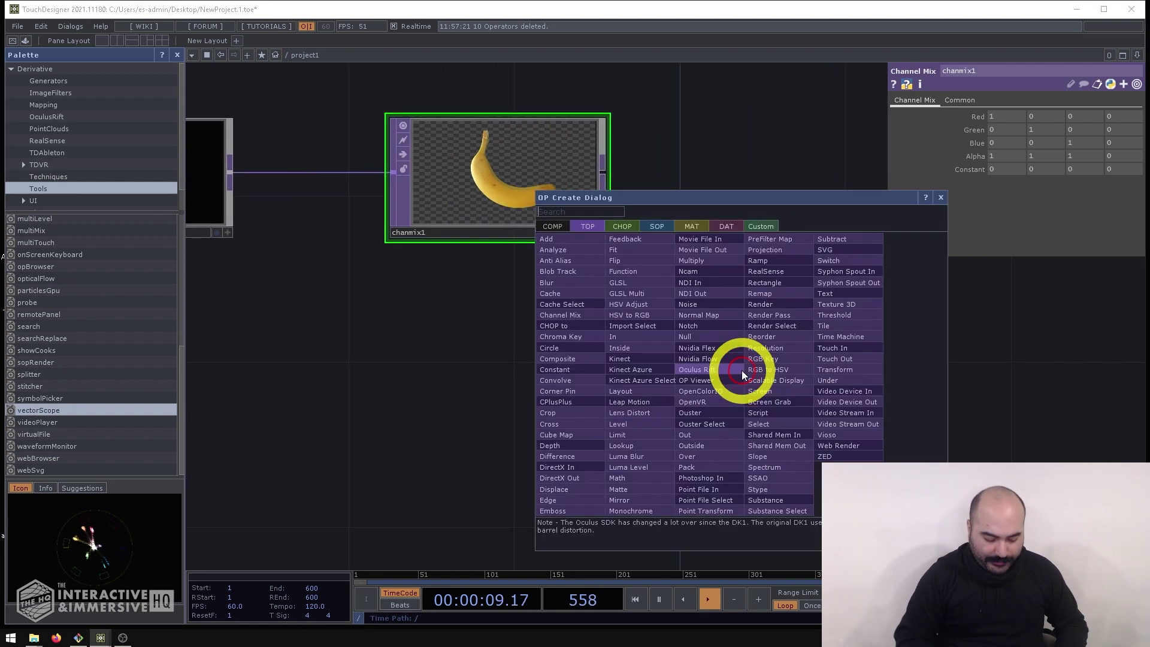
type("movie")
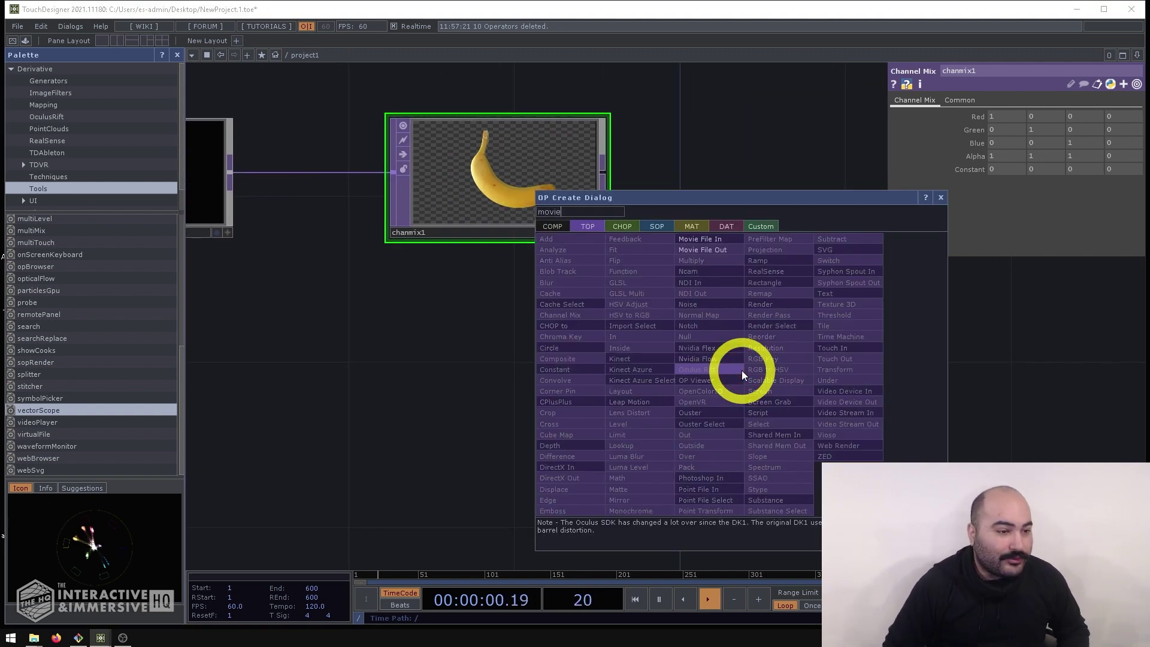
left_click(722, 238)
left_click(637, 393)
left_click(1136, 116)
double_click(484, 197)
Step: Add an Over TOP with chanmix1 in input 1 and the countdown movie in input 2
left_click_drag(762, 319, 555, 292)
scroll(555, 292, "down", 3)
key("Tab")
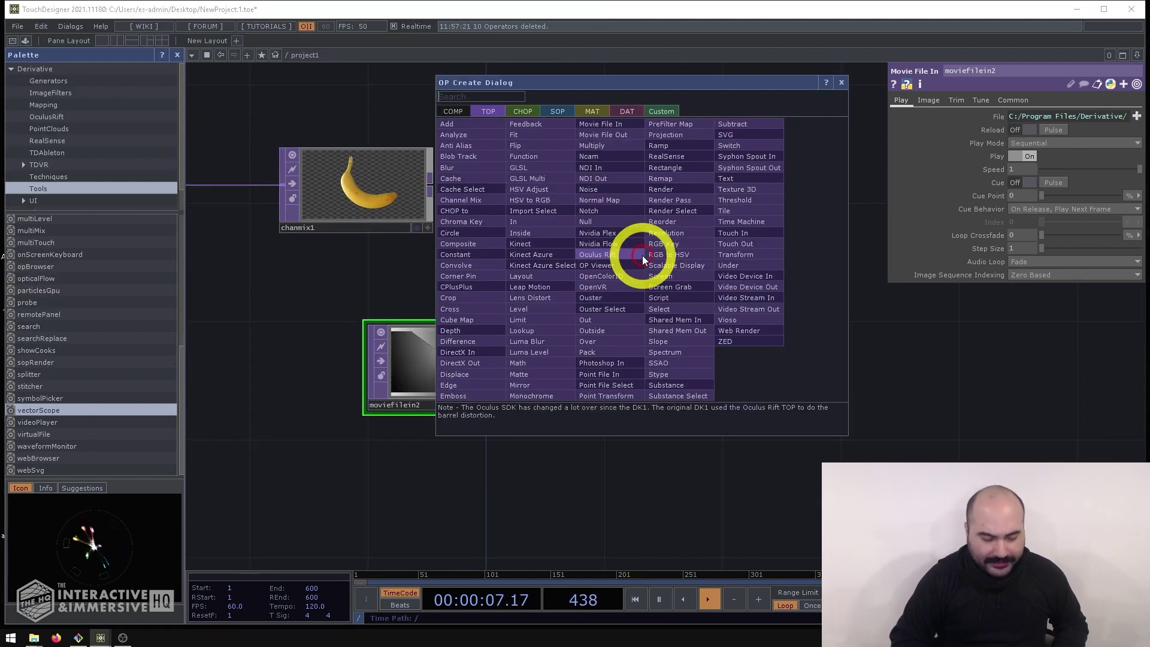
left_click(642, 255)
left_click(642, 256)
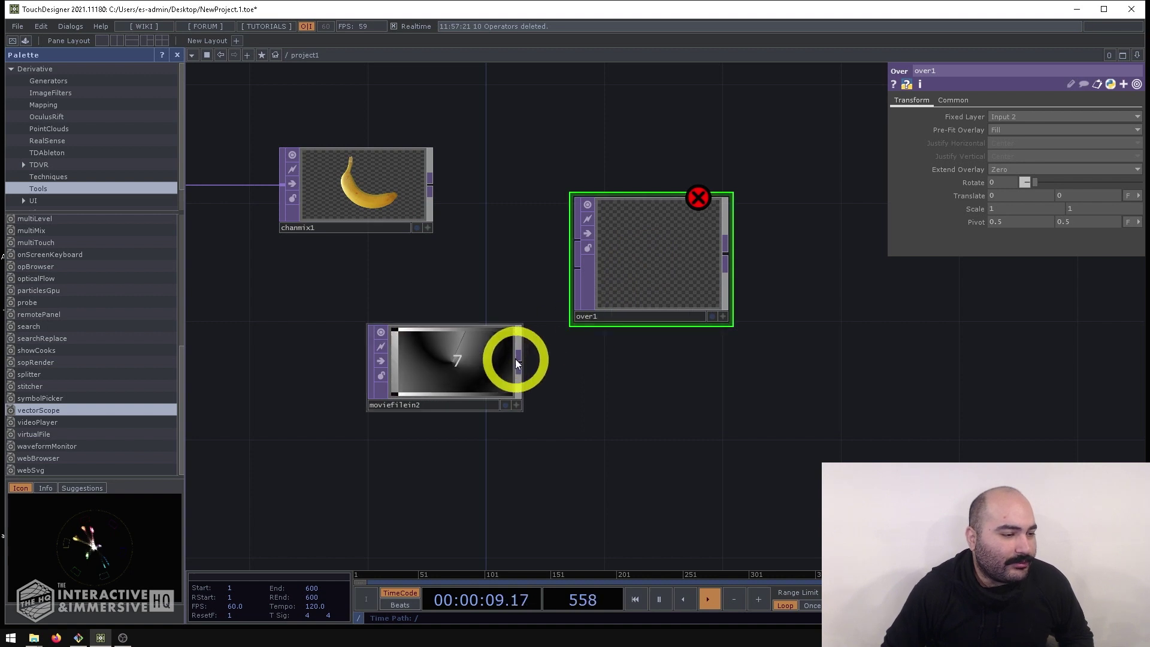
left_click_drag(518, 361, 578, 268)
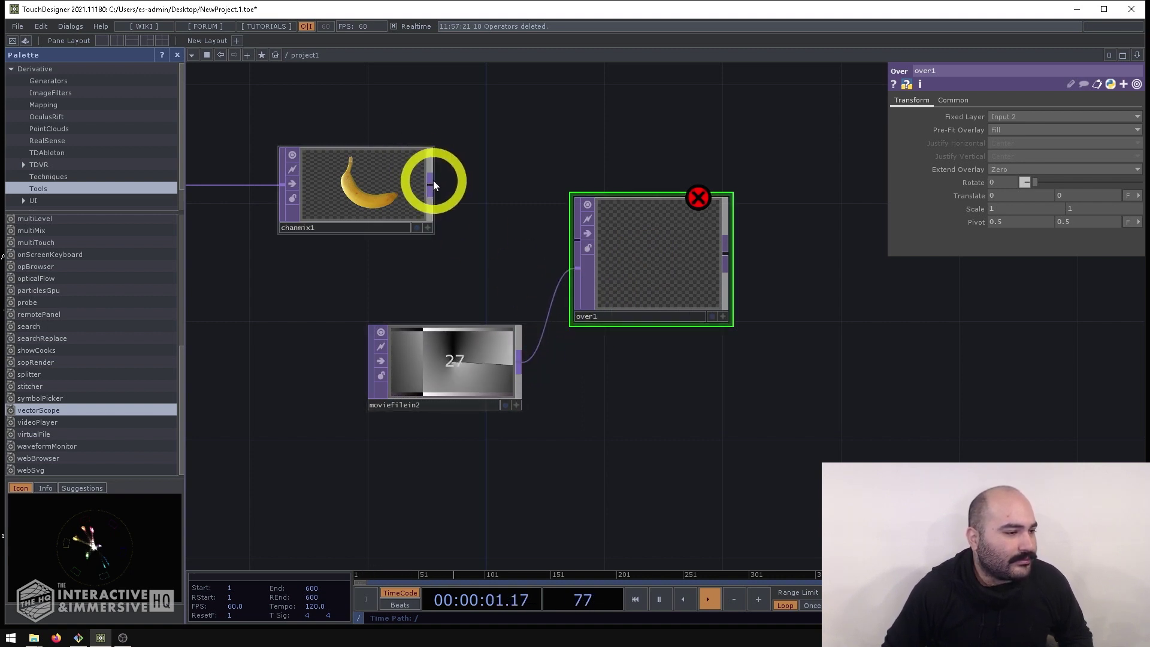
left_click_drag(431, 180, 577, 239)
left_click_drag(735, 328, 771, 347)
scroll(770, 343, "up", 10)
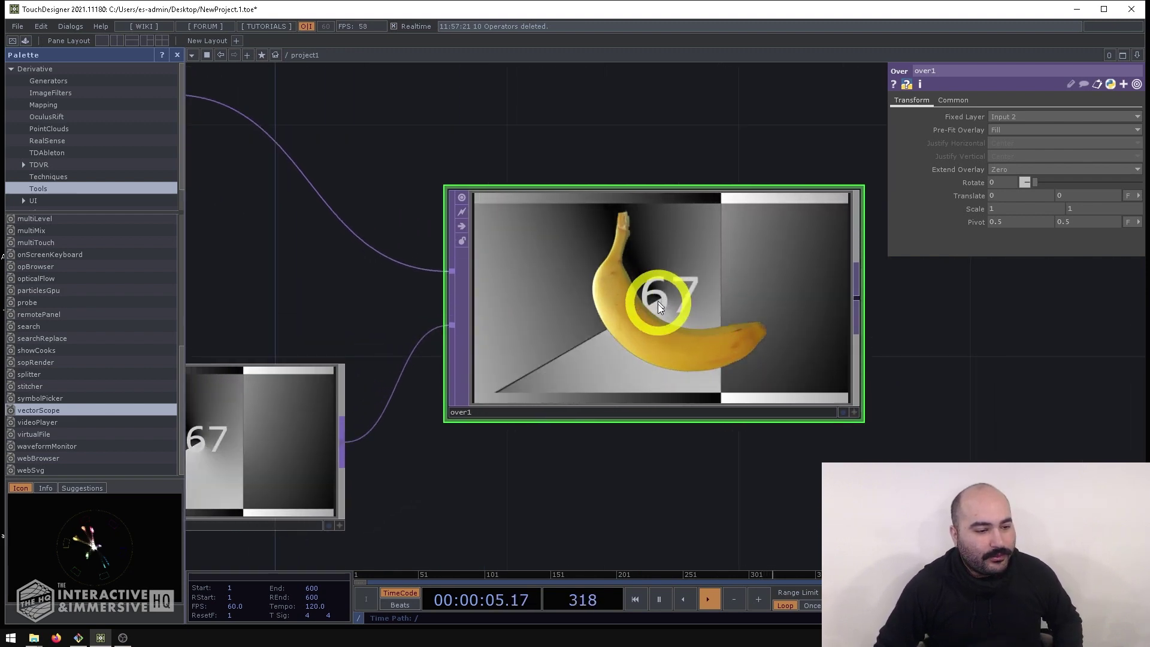
scroll(779, 369, "up", 5)
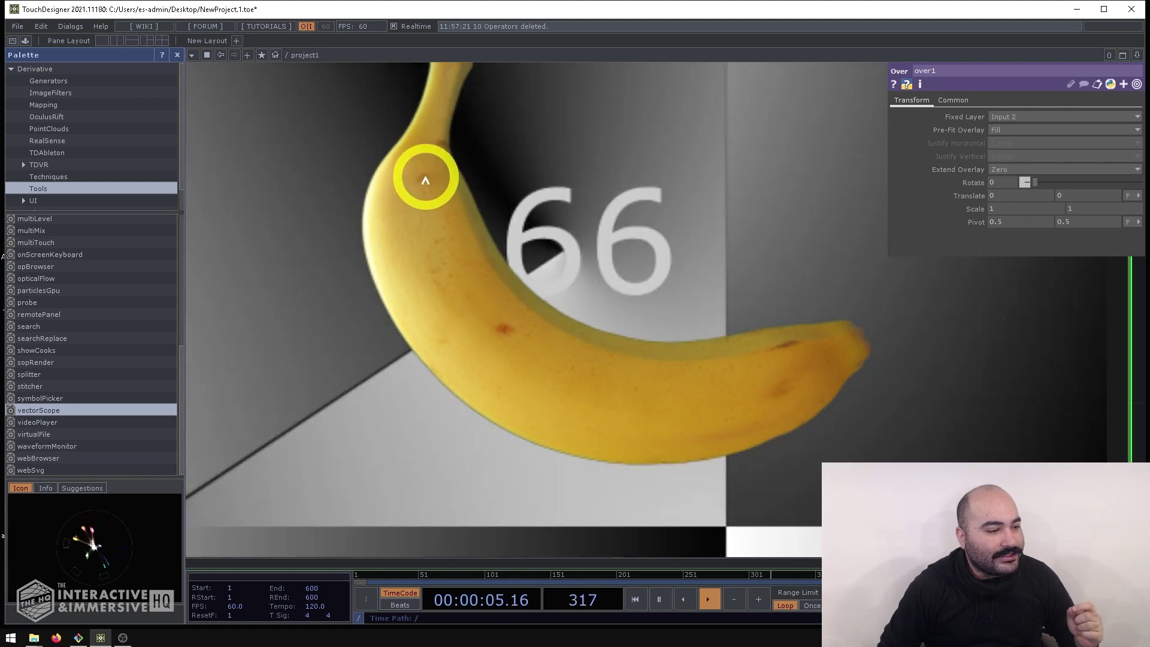
scroll(791, 346, "up", 5)
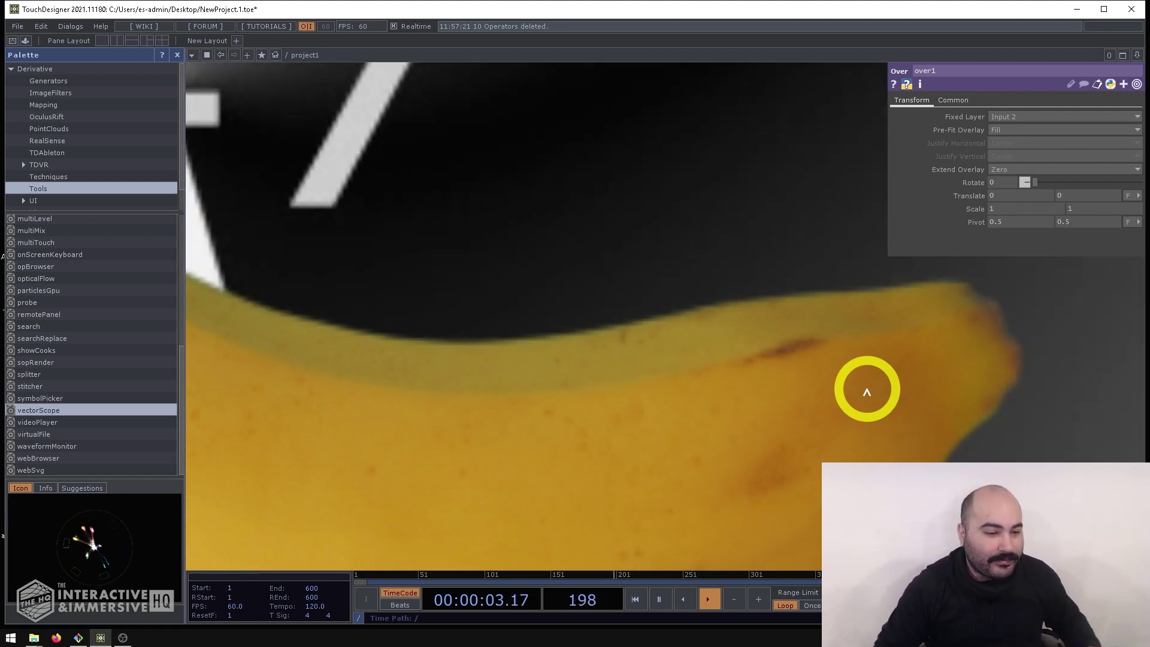
scroll(867, 396, "down", 5)
scroll(865, 401, "down", 3)
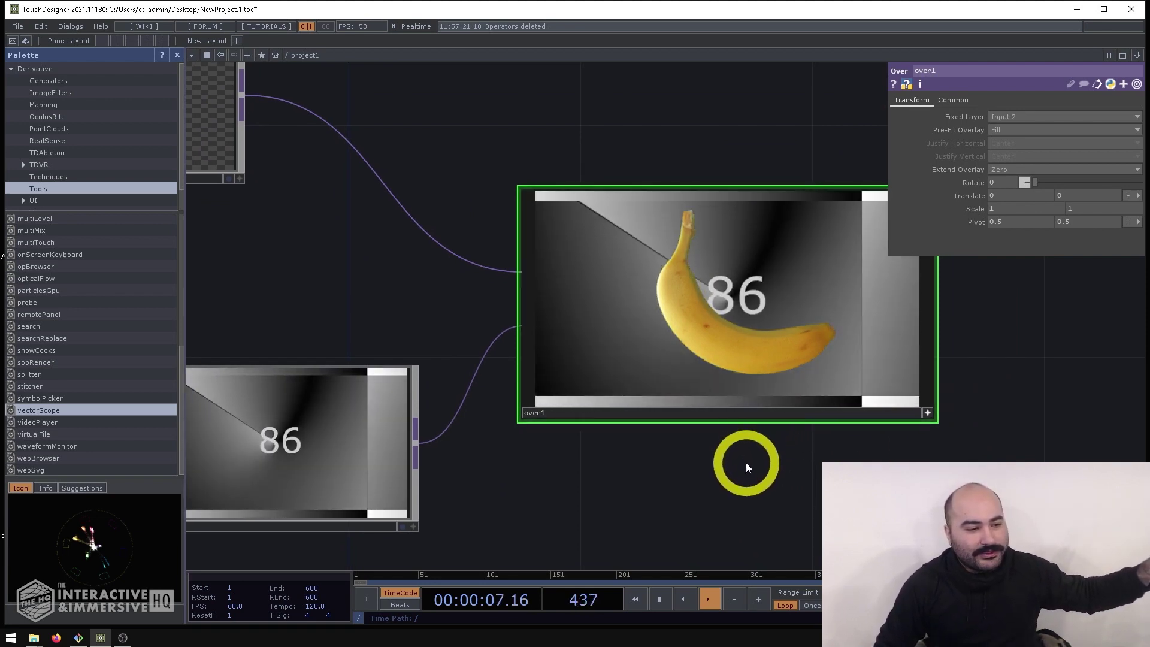
left_click_drag(432, 169, 739, 291)
Step: Select chanmix1 and then constant1 while zooming around the network
scroll(578, 252, "down", 3)
left_click(483, 235)
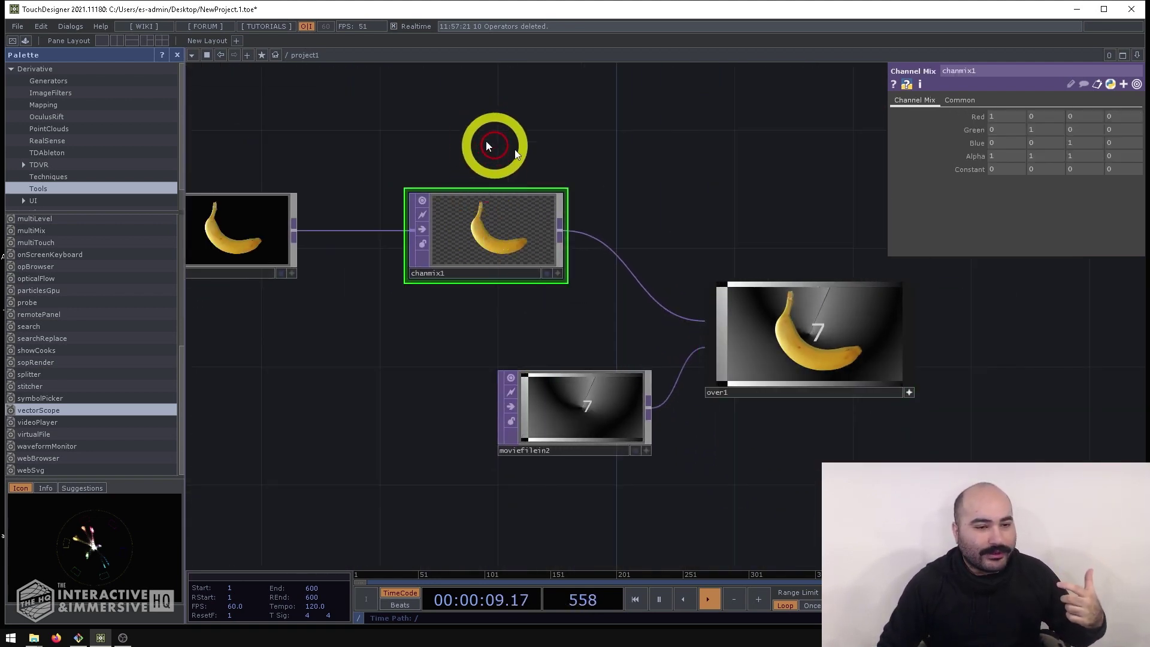
left_click_drag(621, 161, 732, 231)
left_click(446, 297)
scroll(436, 267, "up", 5)
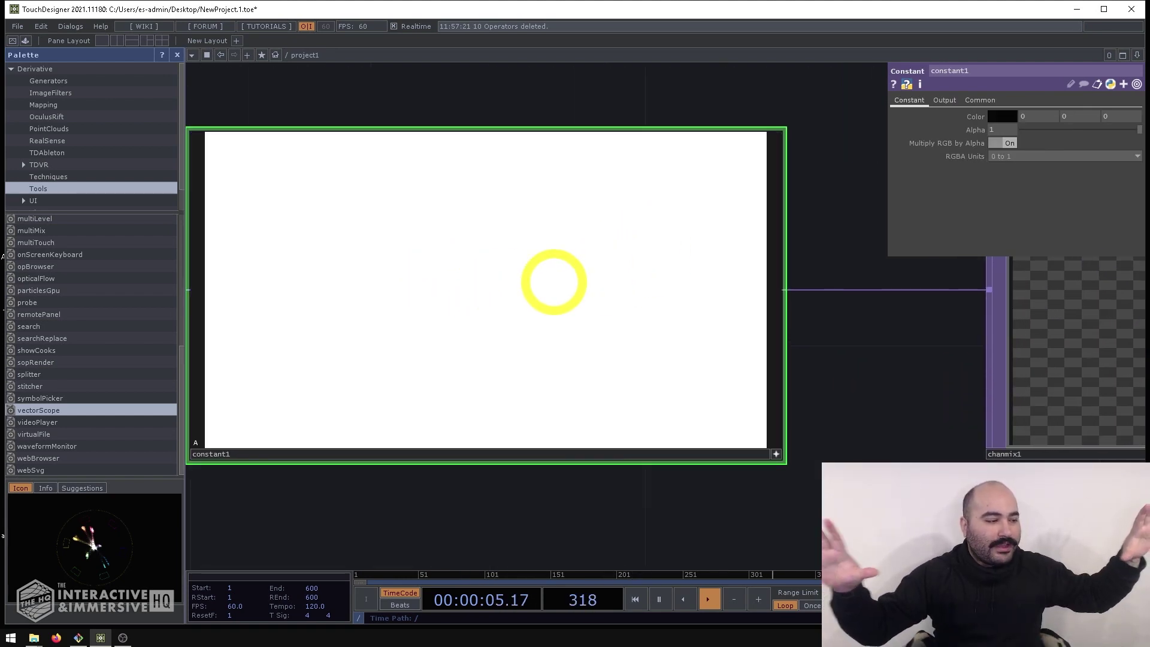
scroll(557, 367, "down", 6)
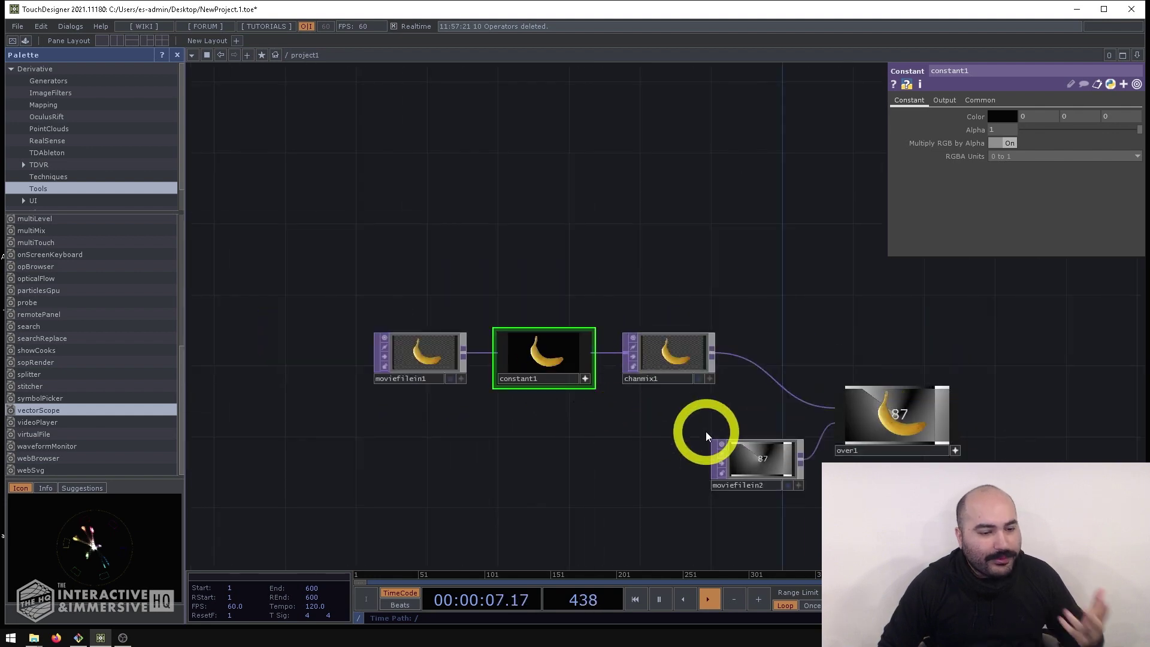
scroll(959, 437, "up", 5)
scroll(779, 401, "up", 4)
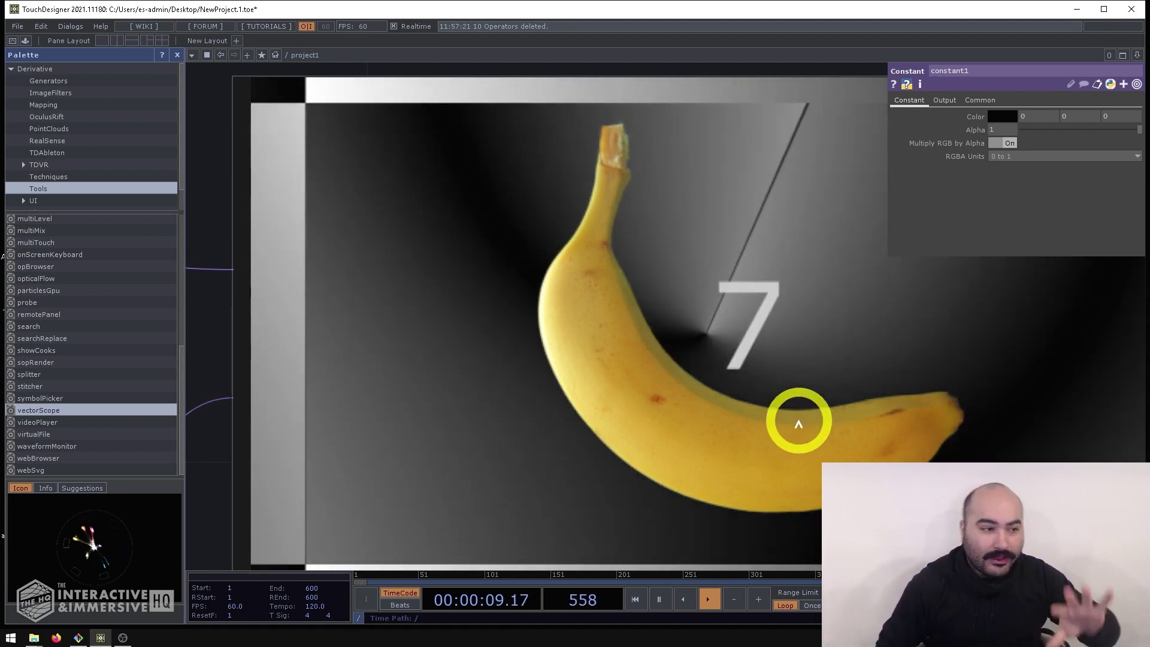
scroll(591, 257, "down", 5)
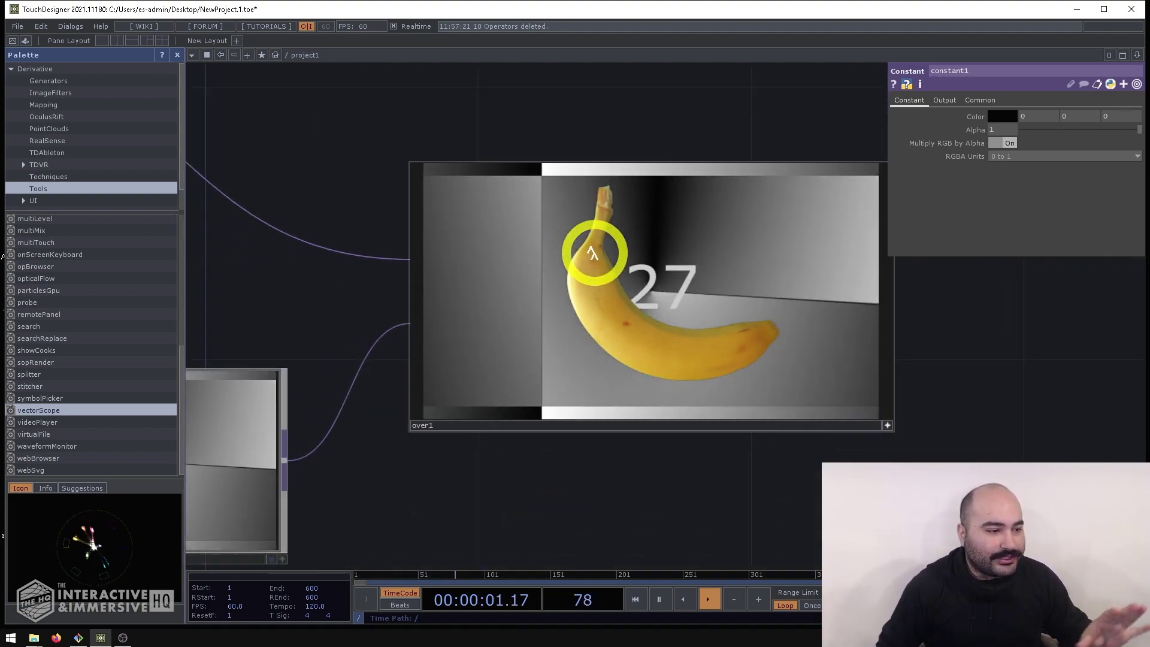
scroll(593, 253, "down", 5)
Step: Marquee-select moviefilein2, then bring up chanmix1's Channel Mix parameters
left_click_drag(415, 163, 436, 373)
middle_click_drag(436, 372, 569, 212)
scroll(507, 277, "up", 5)
left_click(566, 304)
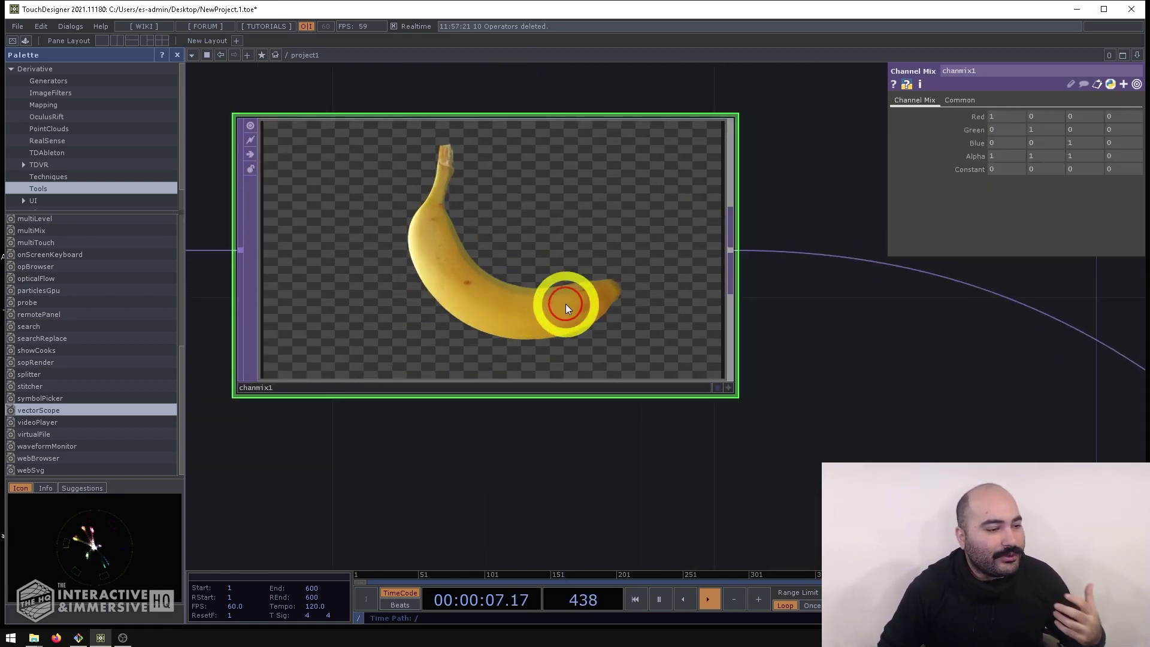
scroll(609, 291, "up", 3)
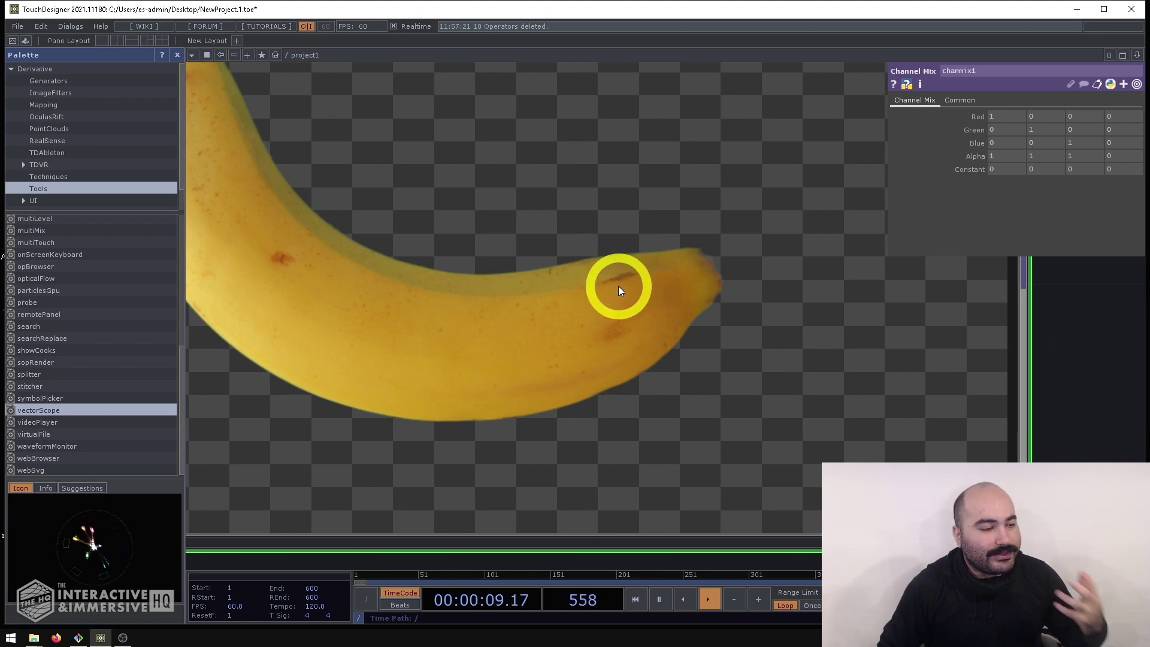
scroll(618, 286, "down", 2)
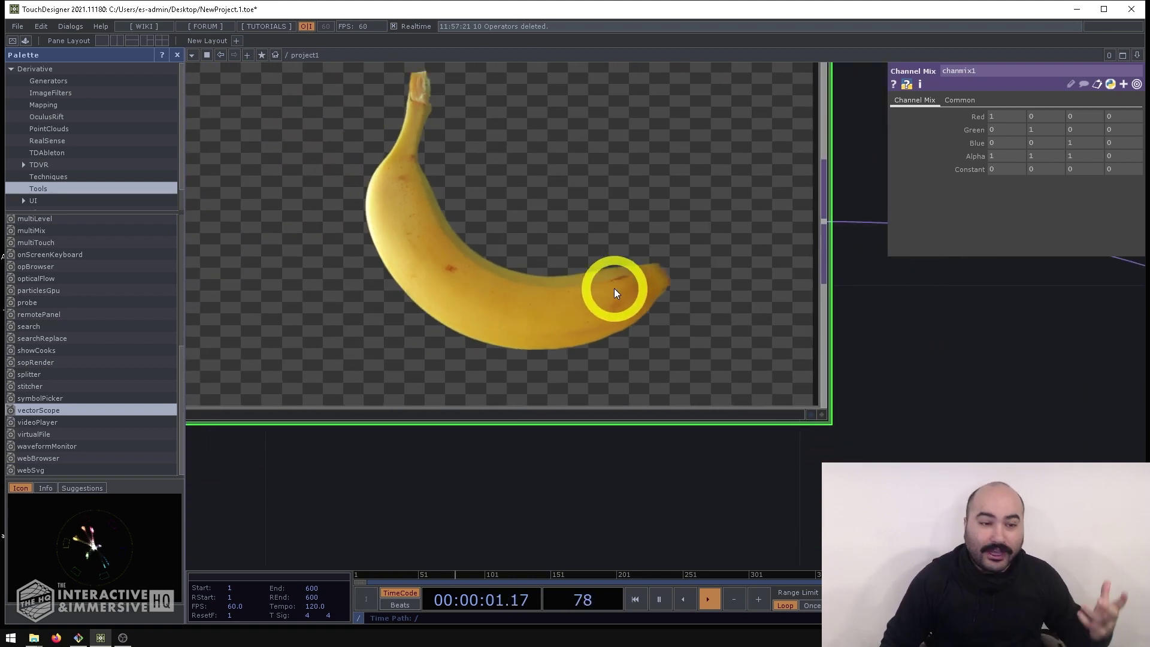
left_click_drag(893, 422, 911, 500)
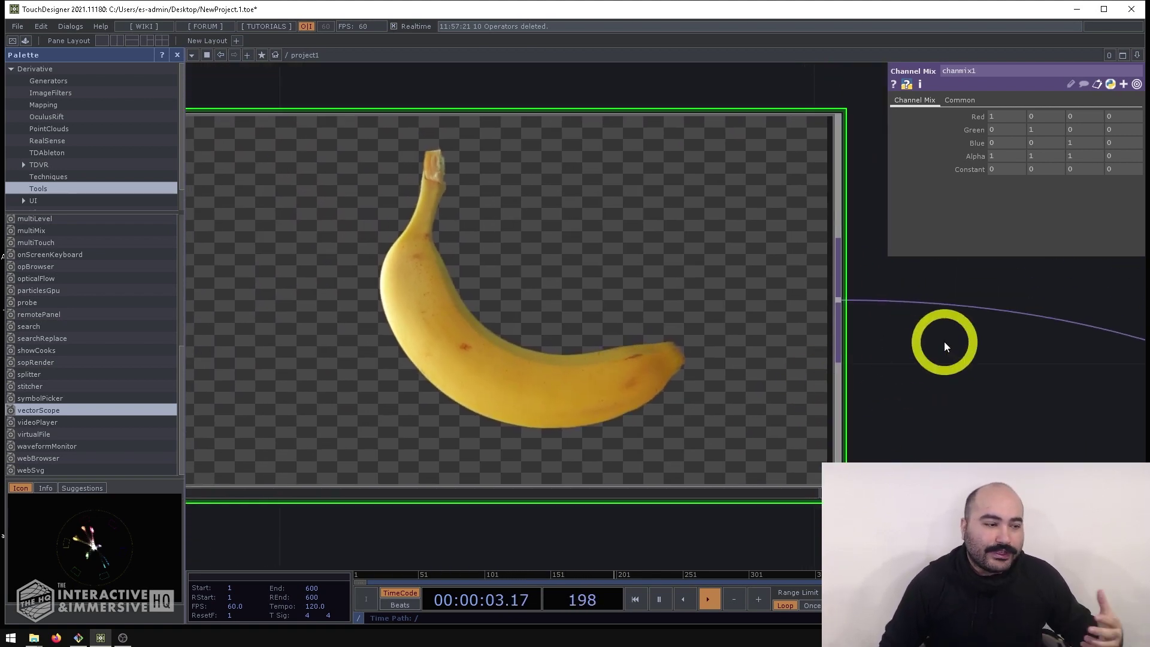
scroll(944, 341, "down", 3)
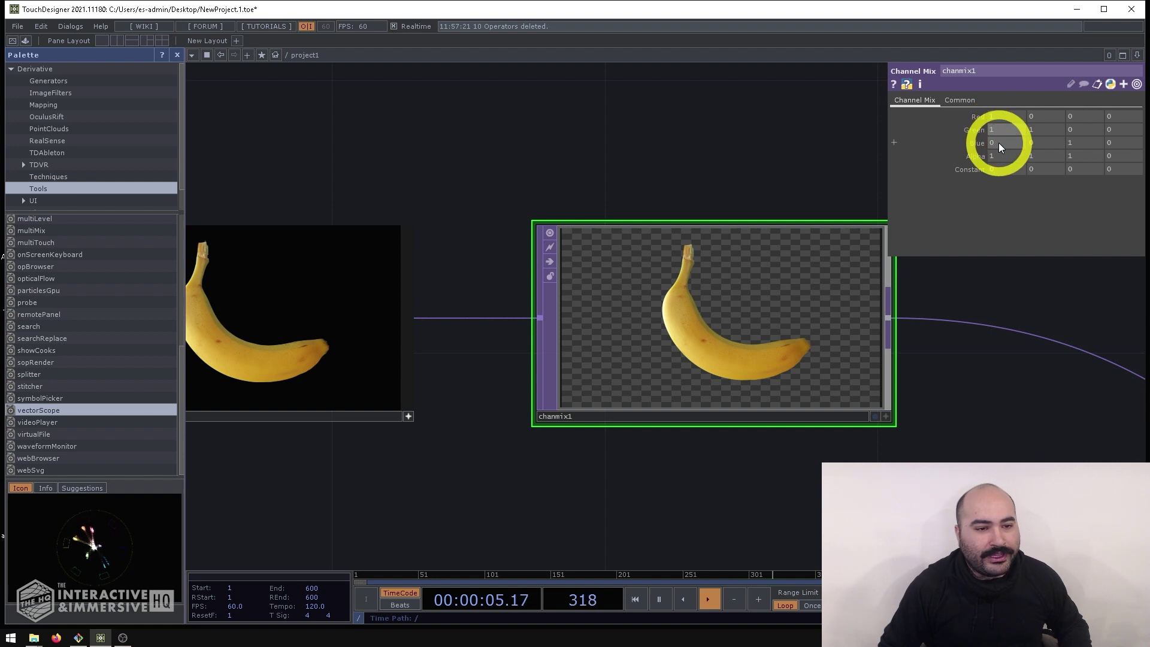
Step: Drag the Blue row's first two values and the Green row's third value to 1
left_click_drag(998, 143, 1028, 114)
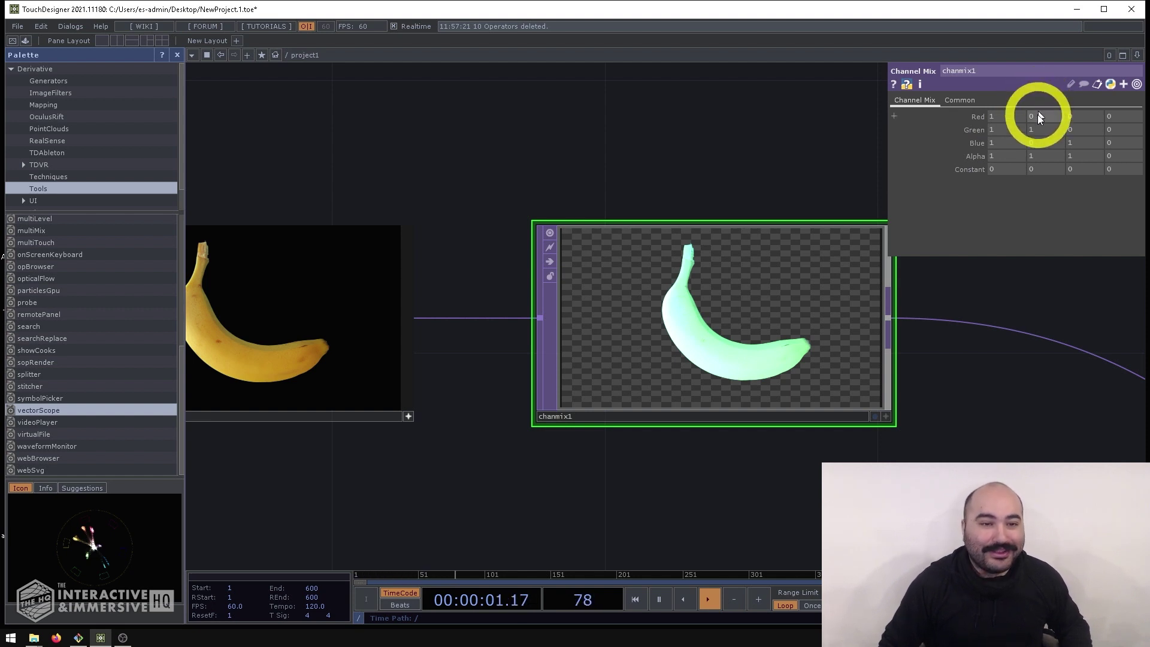
left_click_drag(1034, 144, 1034, 150)
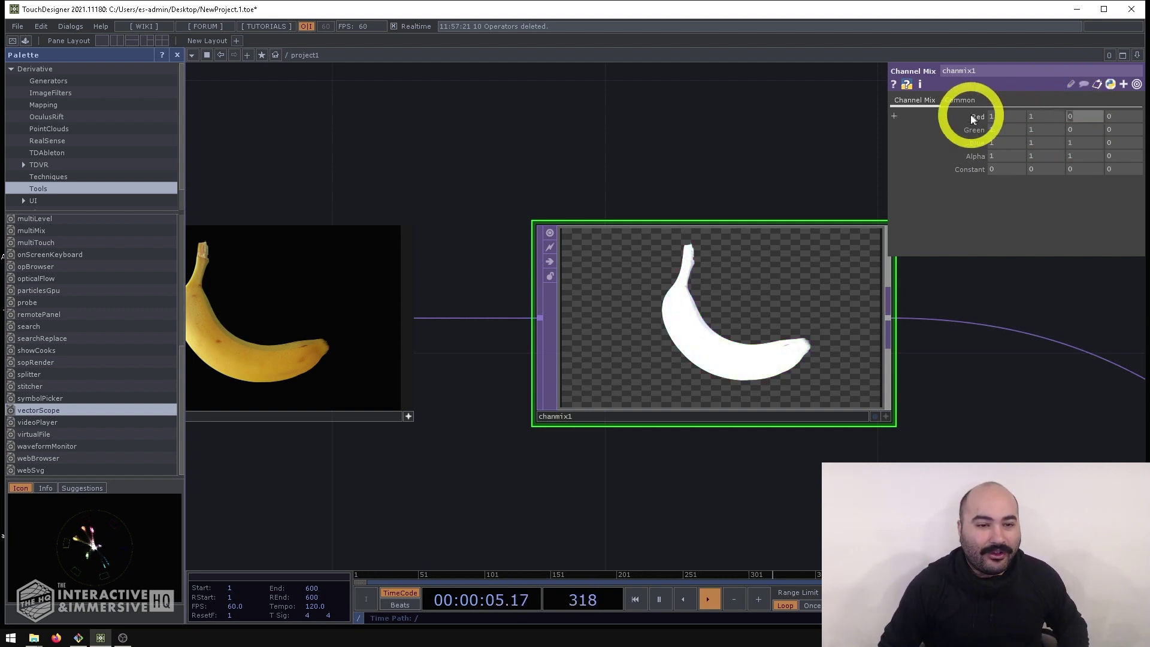
left_click_drag(1078, 129, 1079, 127)
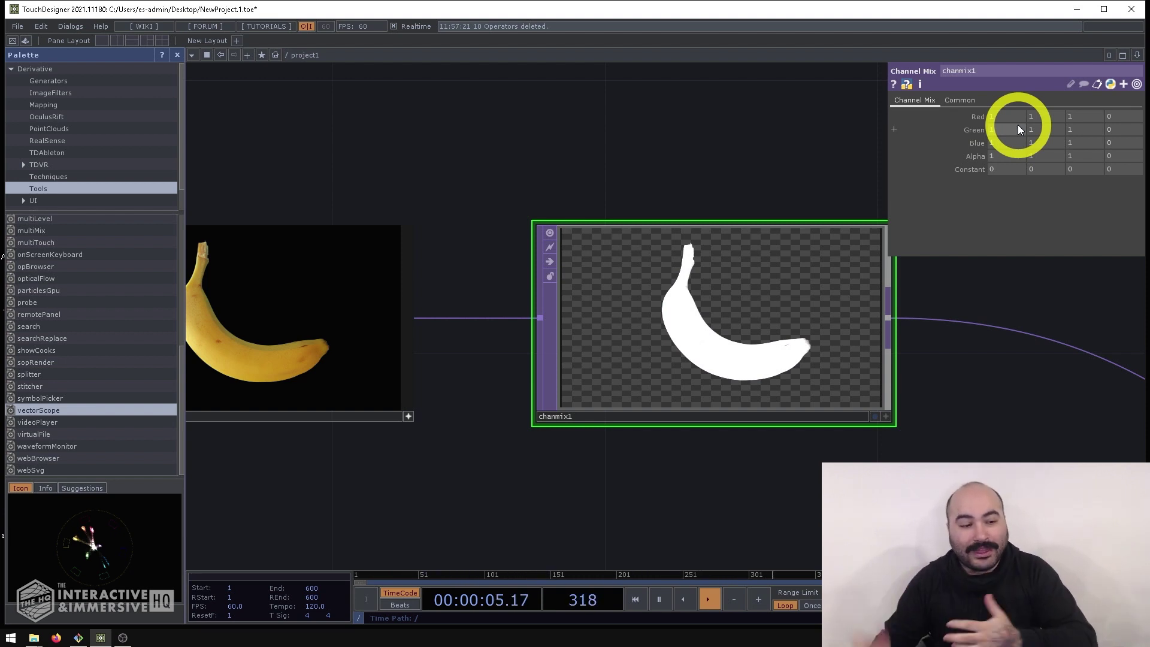
scroll(794, 356, "up", 6)
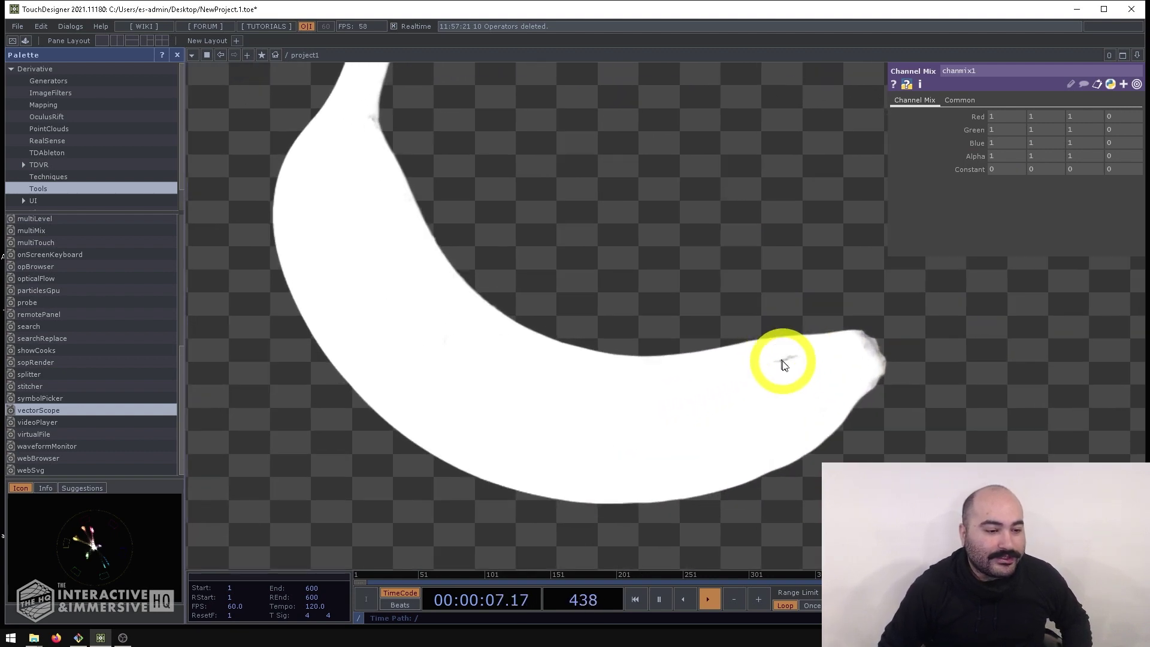
scroll(785, 372, "down", 6)
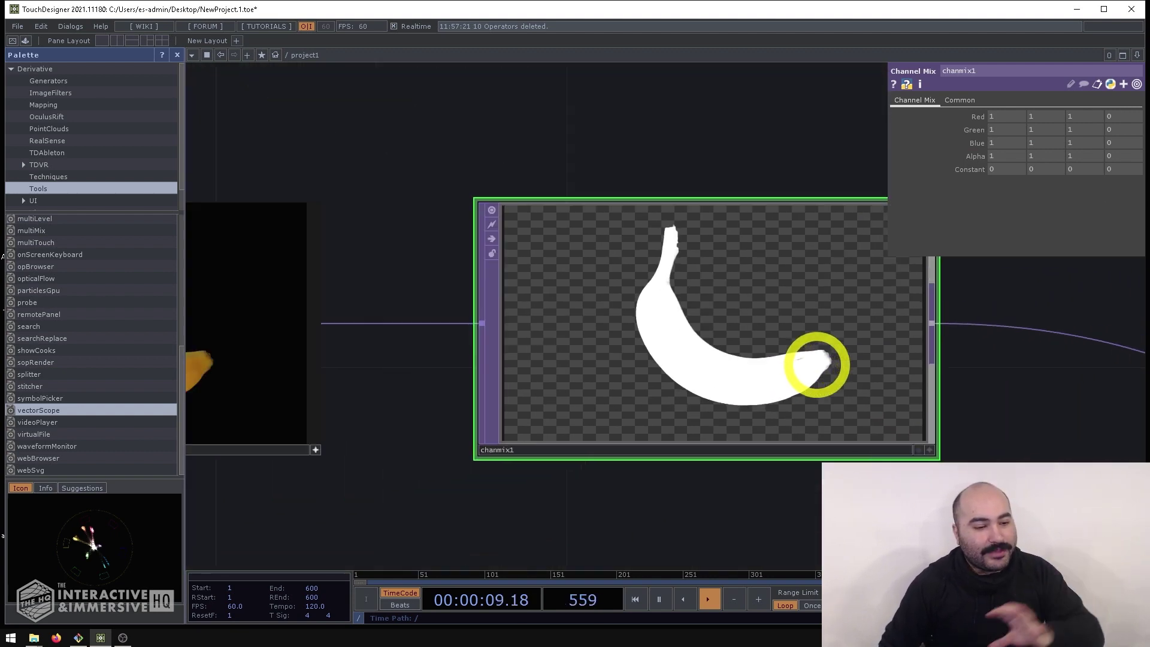
scroll(820, 375, "down", 3)
Step: Bring over1 into view and move chanmix1 slightly lower in the network
left_click_drag(822, 385, 360, 185)
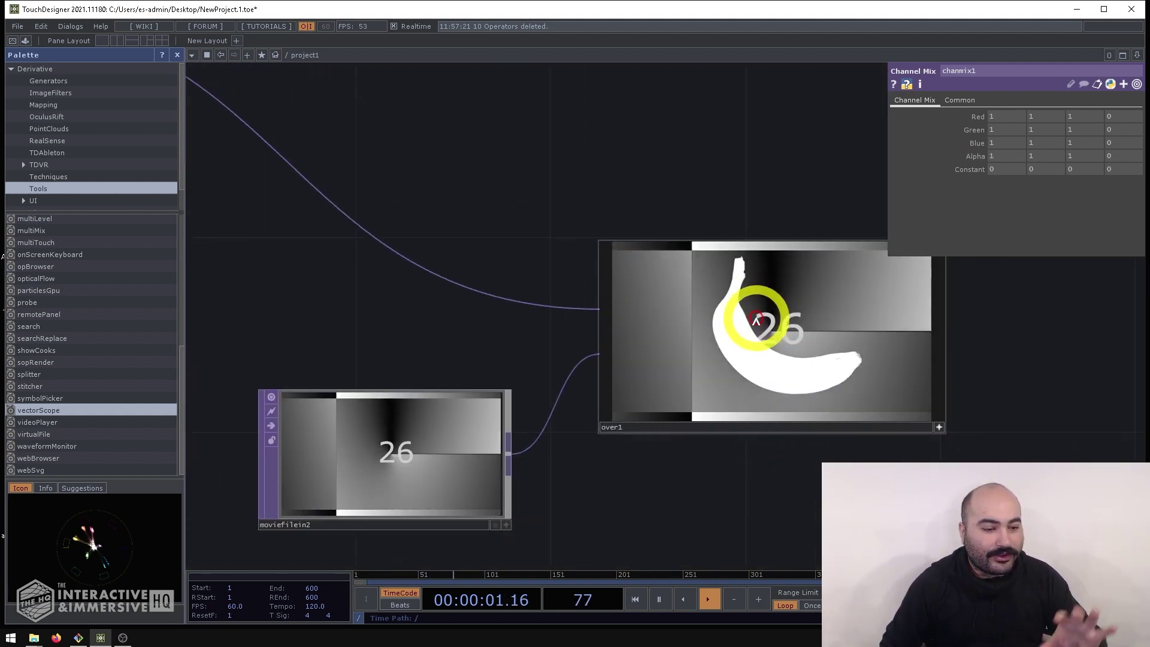
scroll(760, 333, "up", 5)
scroll(798, 385, "down", 8)
scroll(599, 275, "up", 4)
scroll(626, 278, "up", 1)
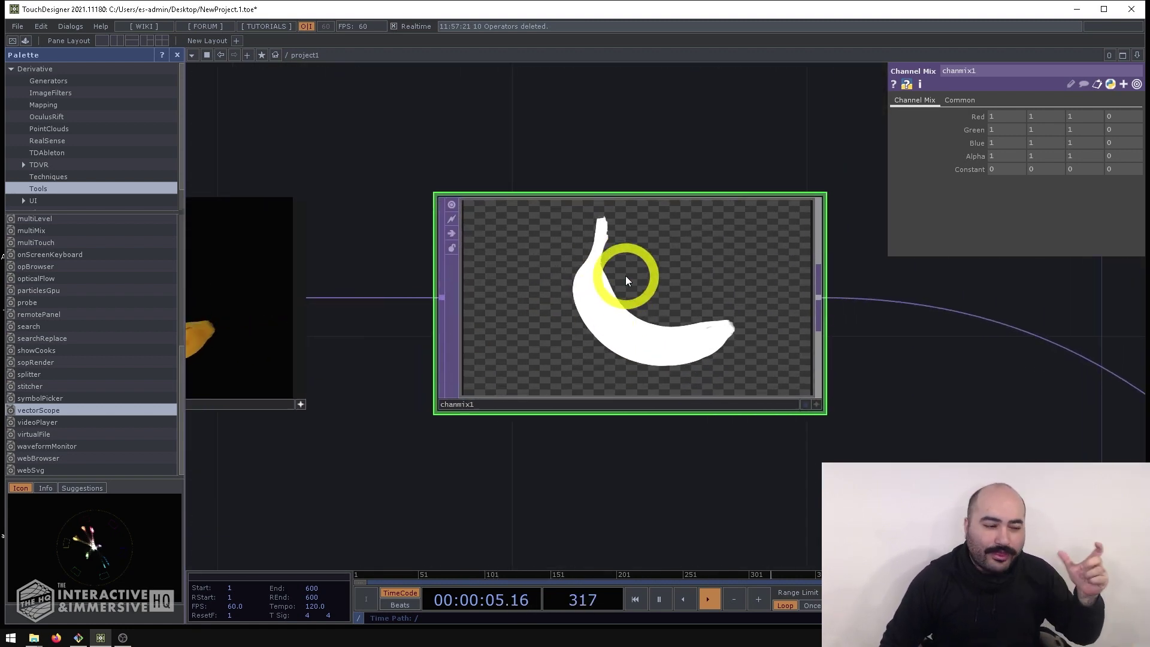
scroll(641, 334, "up", 2)
scroll(642, 334, "down", 1)
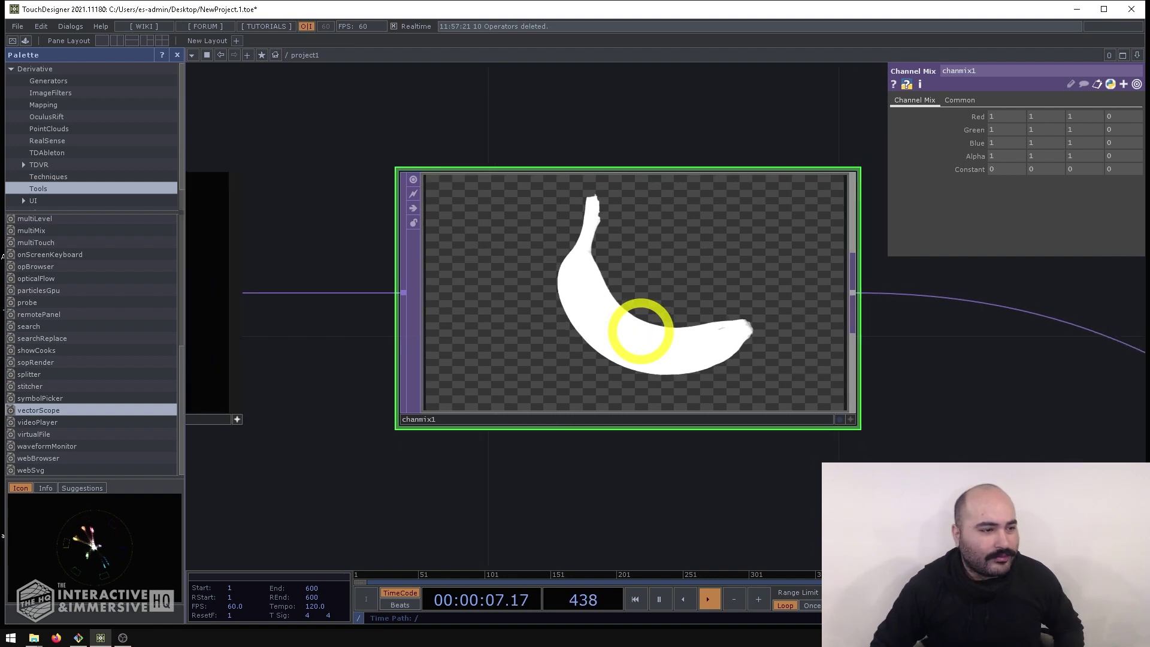
scroll(641, 331, "down", 4)
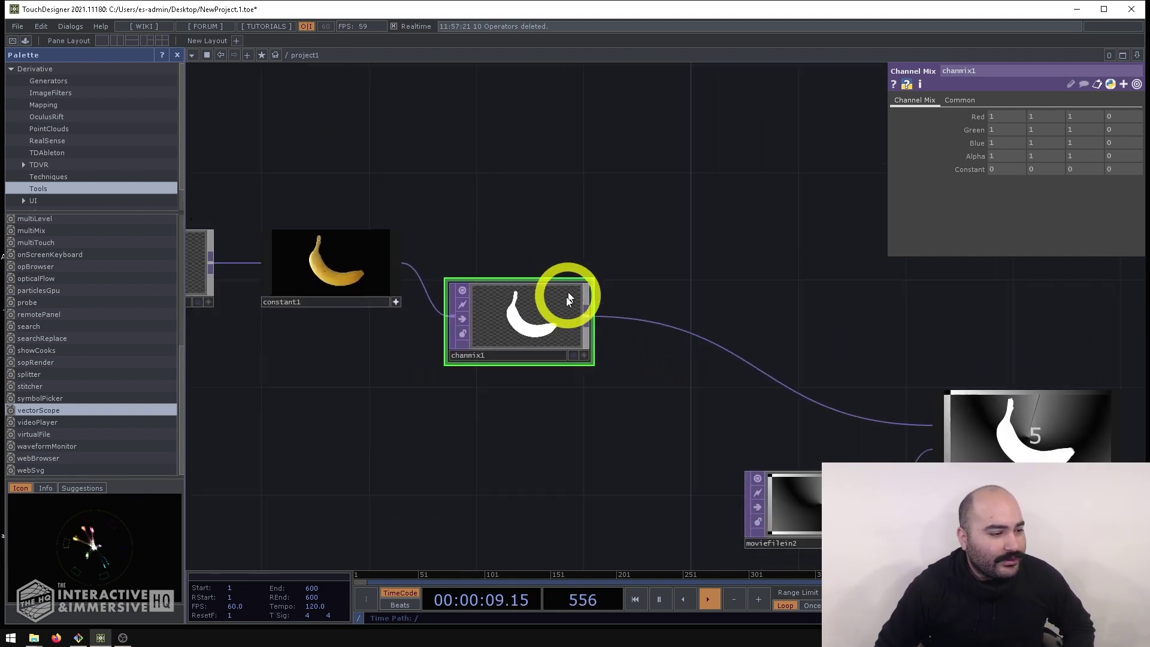
left_click_drag(564, 303, 563, 330)
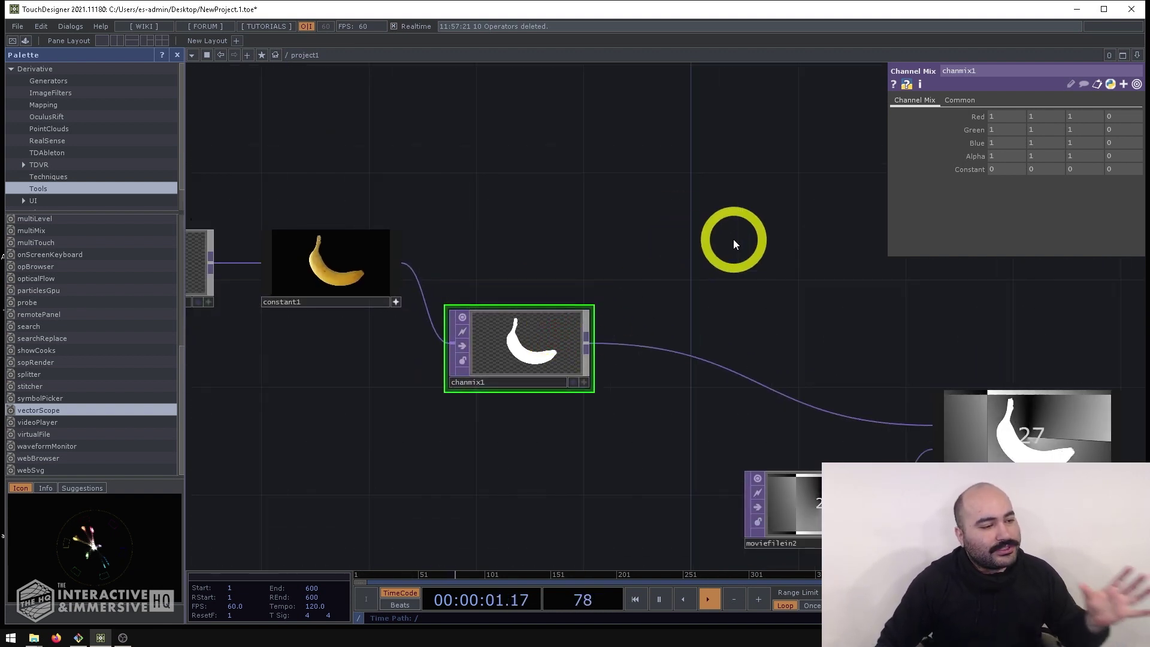
key("Tab")
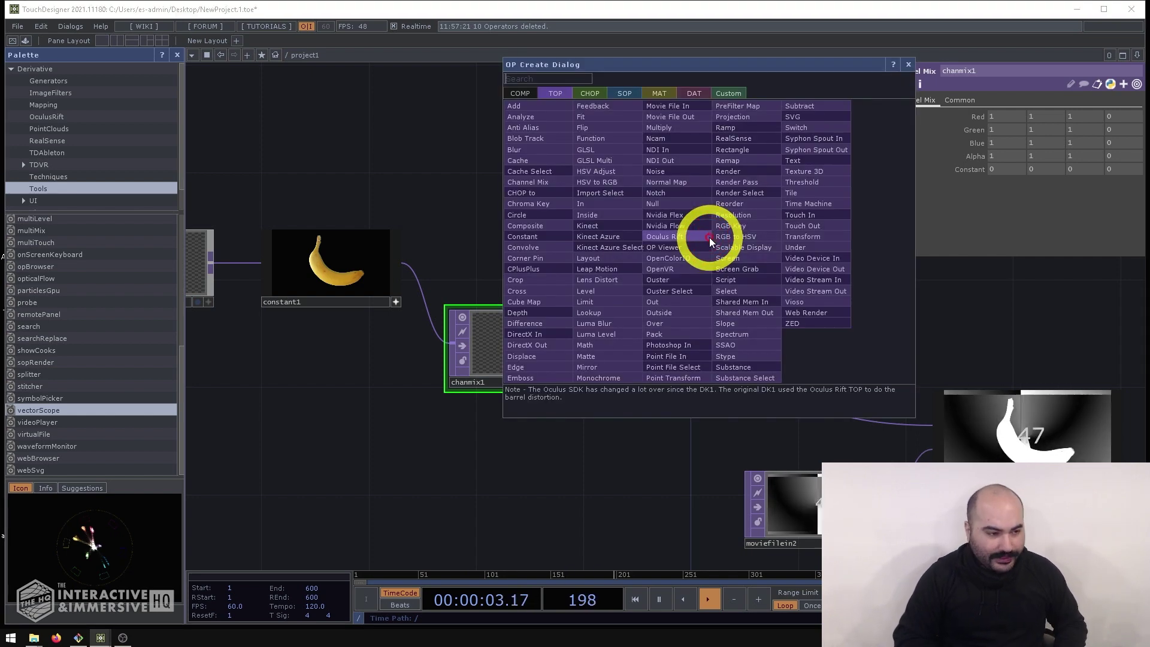
type("comp")
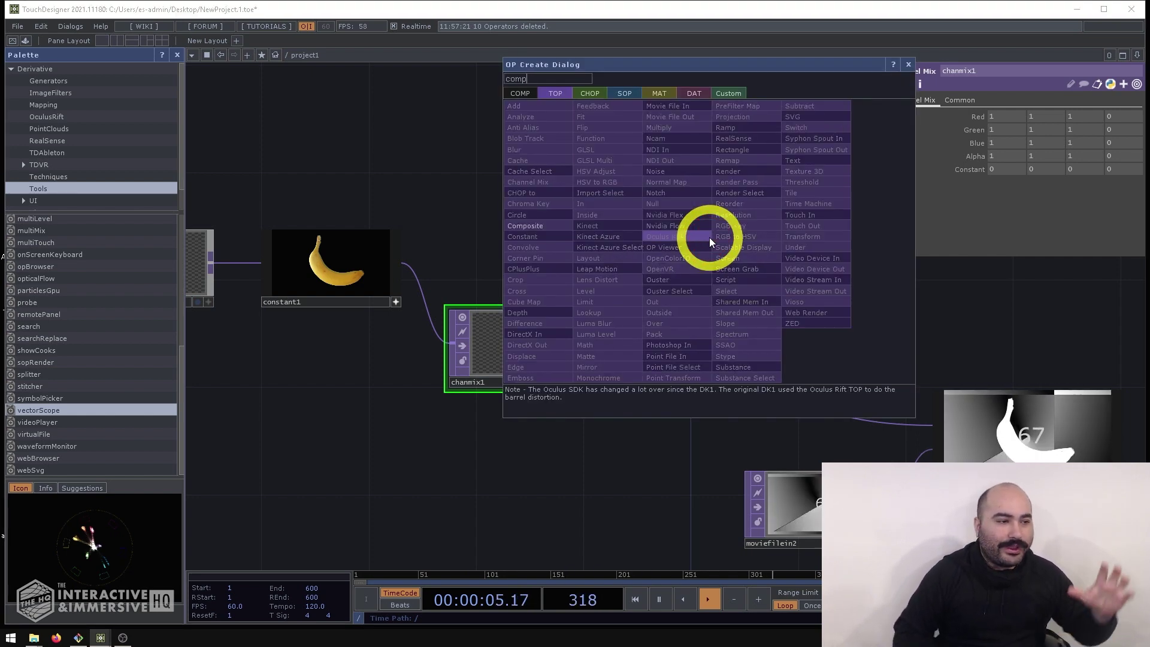
key("Return")
left_click(709, 237)
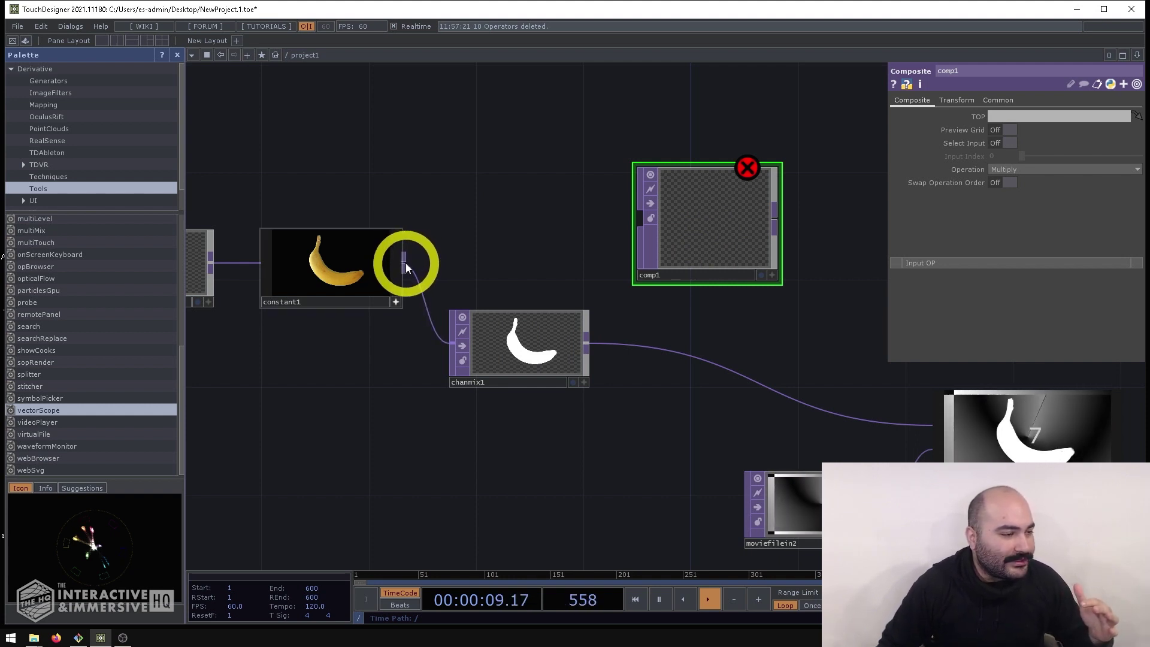
left_click_drag(405, 264, 639, 210)
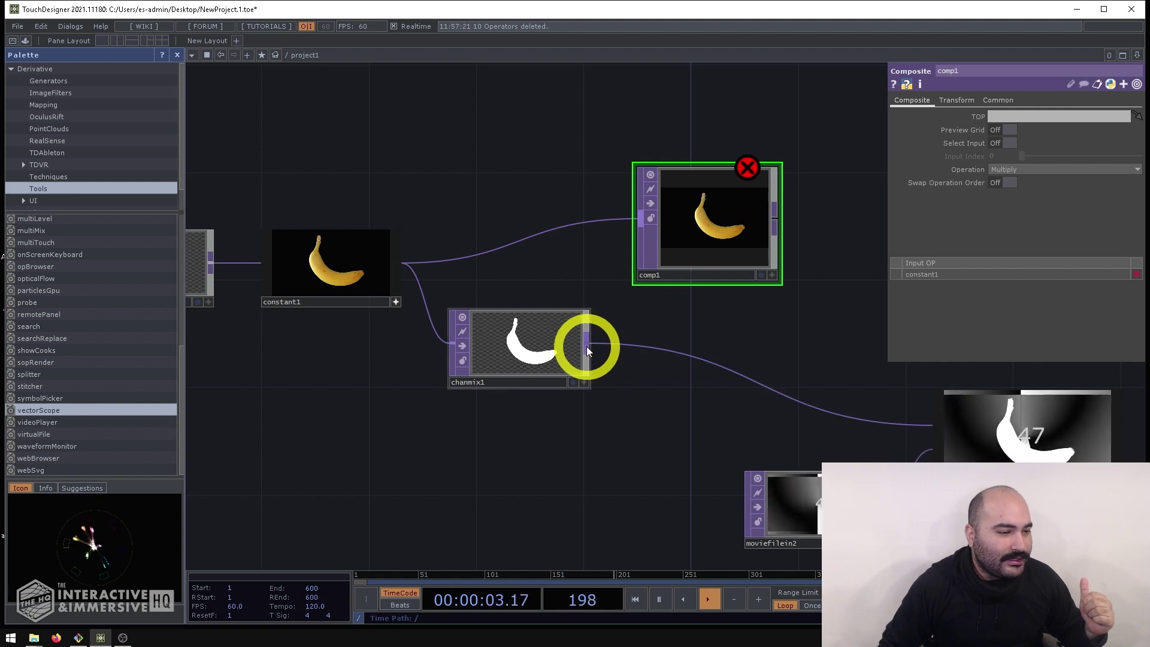
left_click_drag(587, 346, 637, 245)
left_click_drag(718, 220, 797, 245)
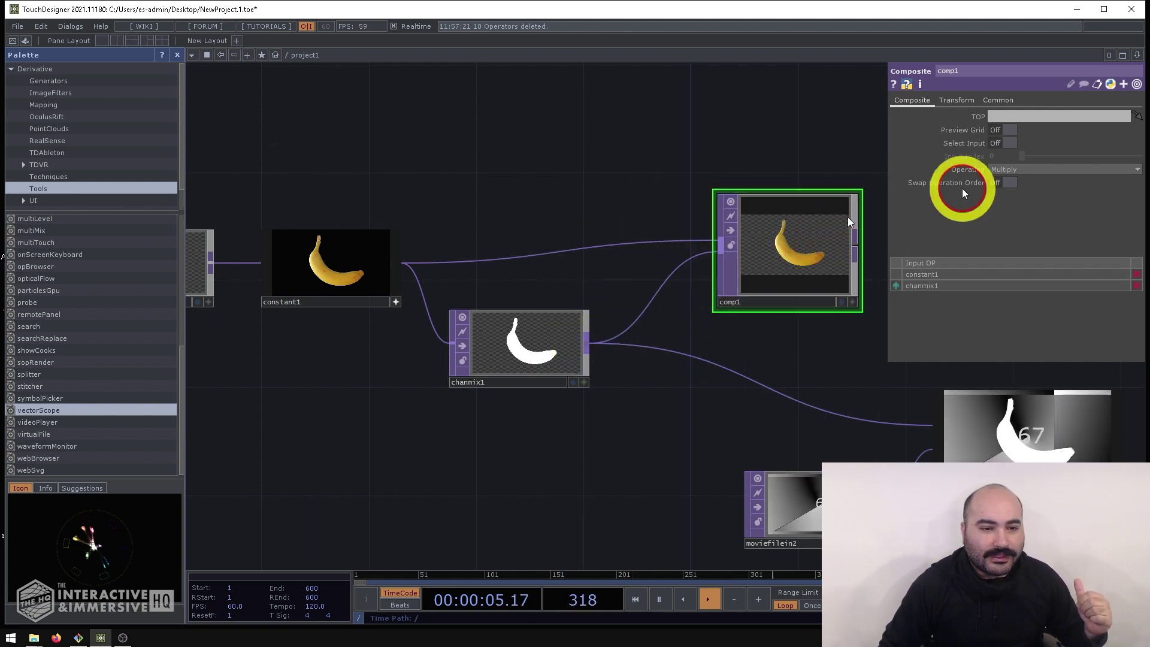
scroll(811, 272, "up", 10)
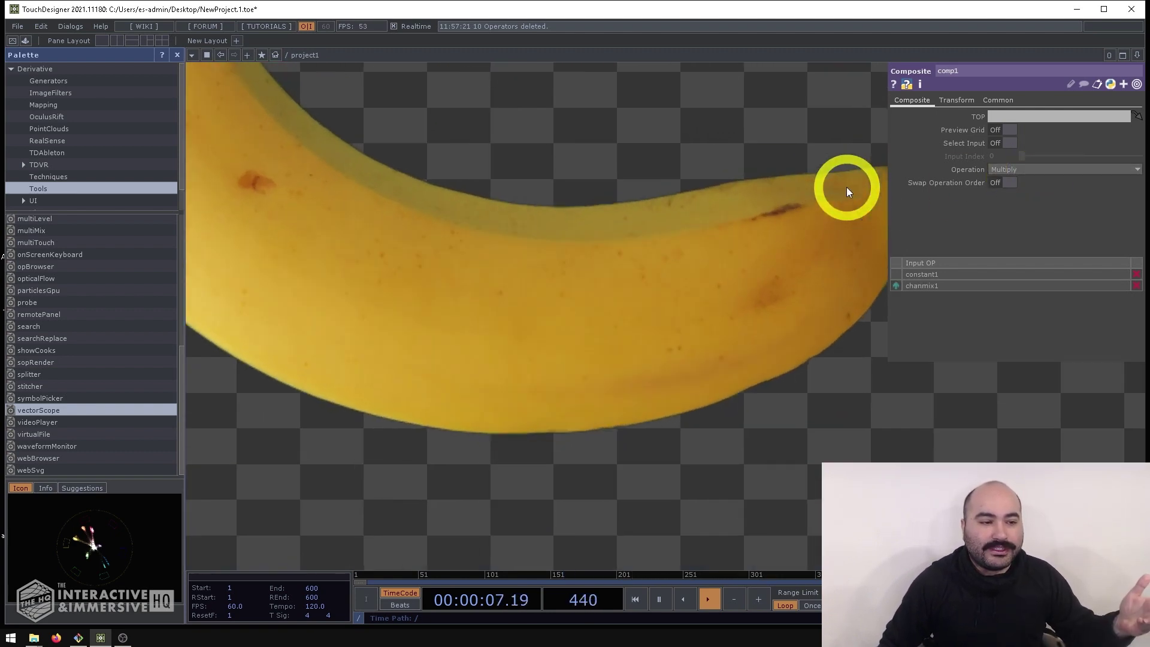
scroll(847, 192, "down", 10)
left_click_drag(702, 299, 528, 291)
left_click_drag(727, 265, 730, 255)
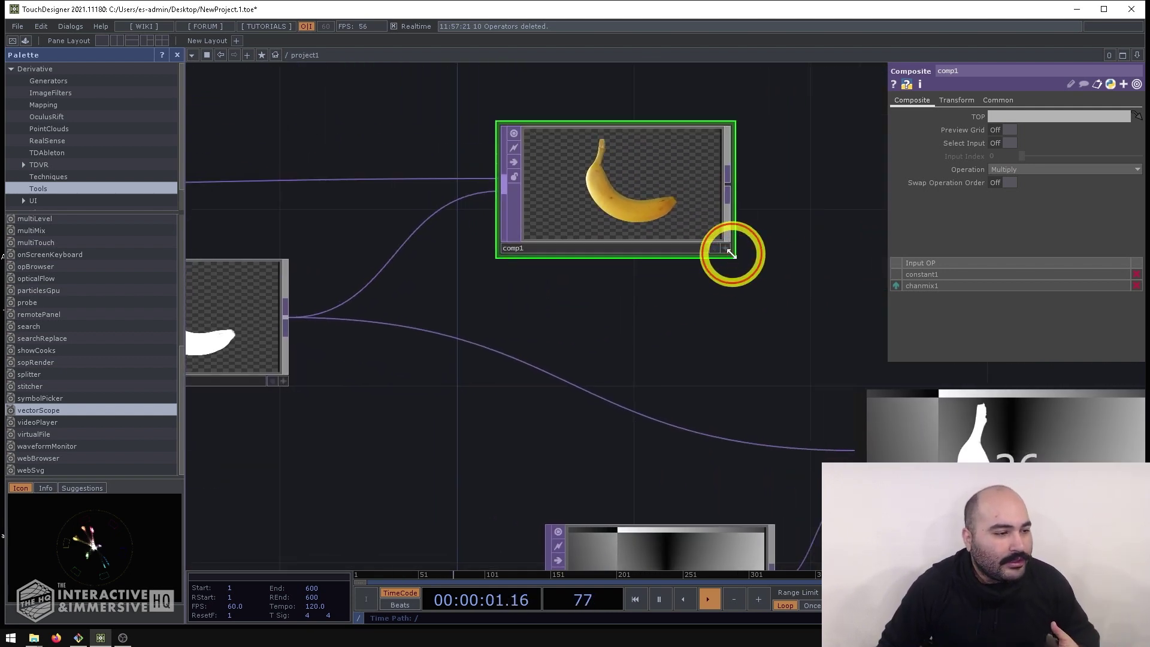
scroll(739, 192, "down", 5)
scroll(411, 244, "up", 5)
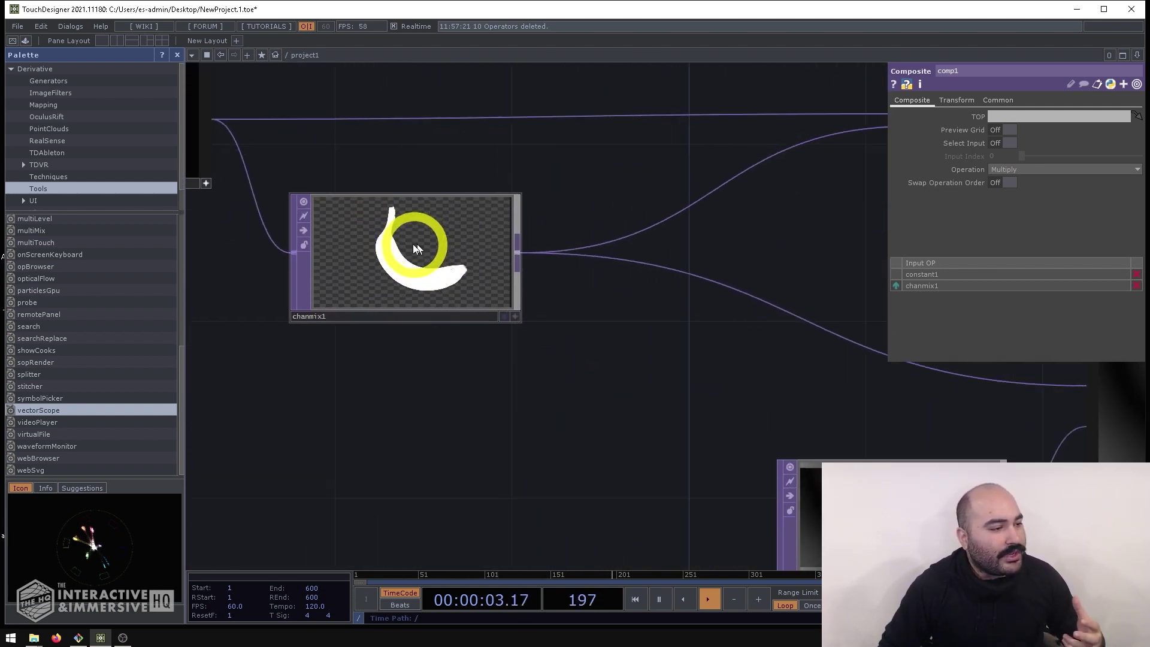
scroll(419, 270, "down", 5)
scroll(423, 279, "up", 1)
scroll(414, 273, "up", 5)
scroll(422, 277, "down", 7)
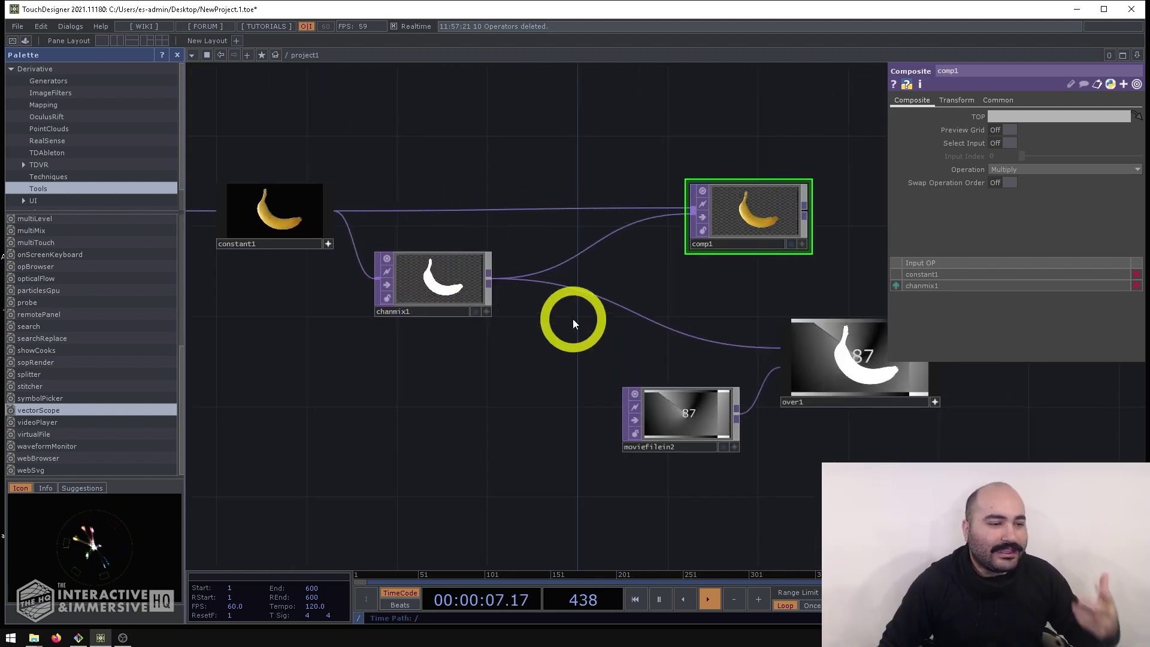
scroll(779, 228, "up", 8)
scroll(703, 247, "up", 3)
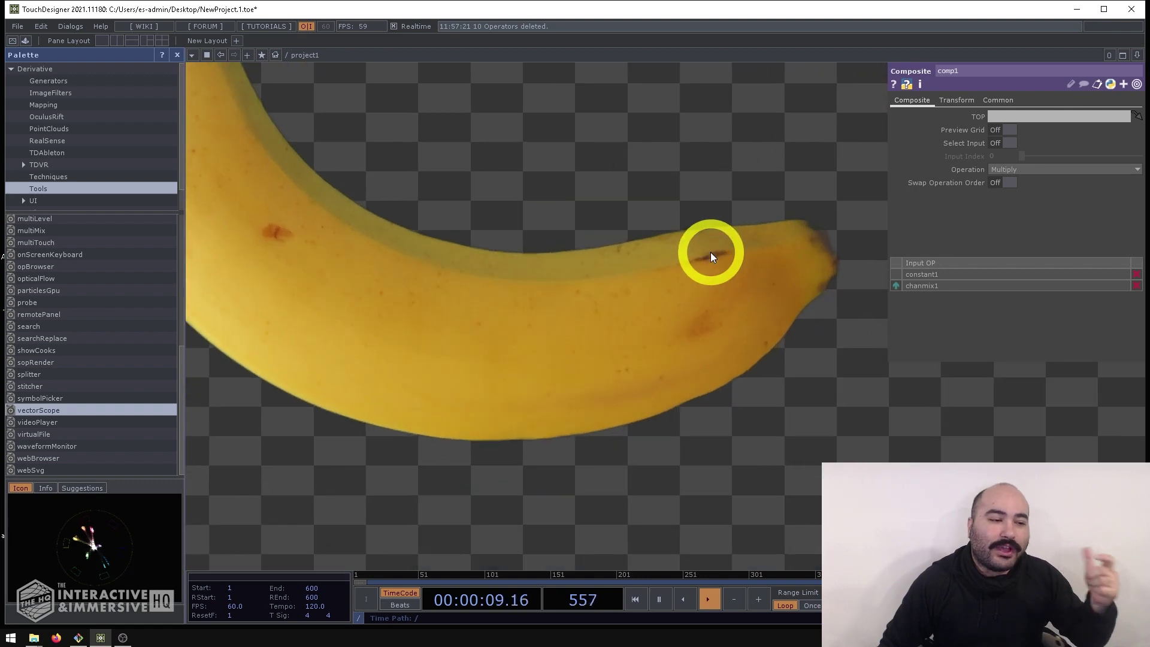
scroll(713, 257, "down", 6)
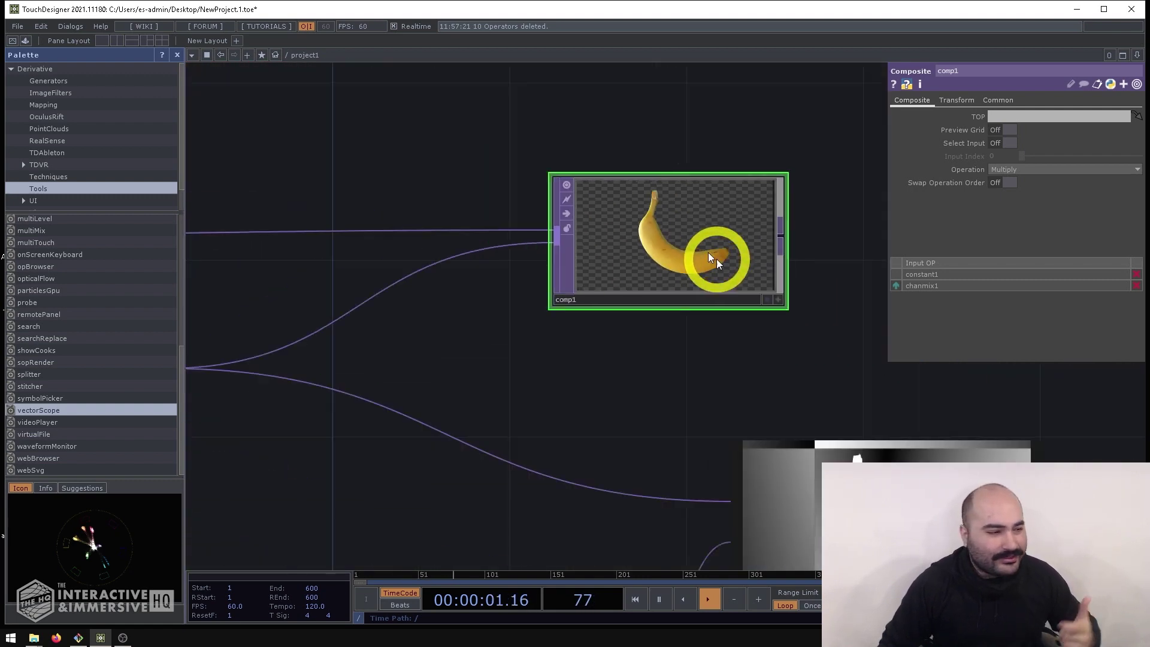
left_click_drag(573, 359, 650, 360)
scroll(540, 361, "down", 3)
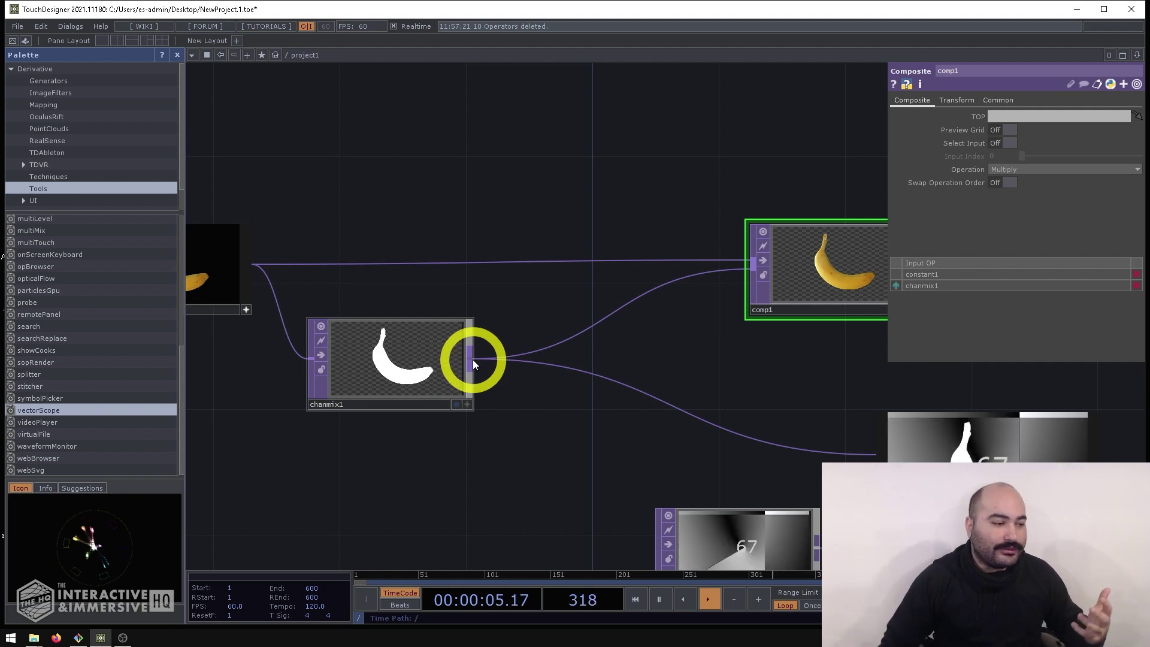
scroll(423, 353, "up", 8)
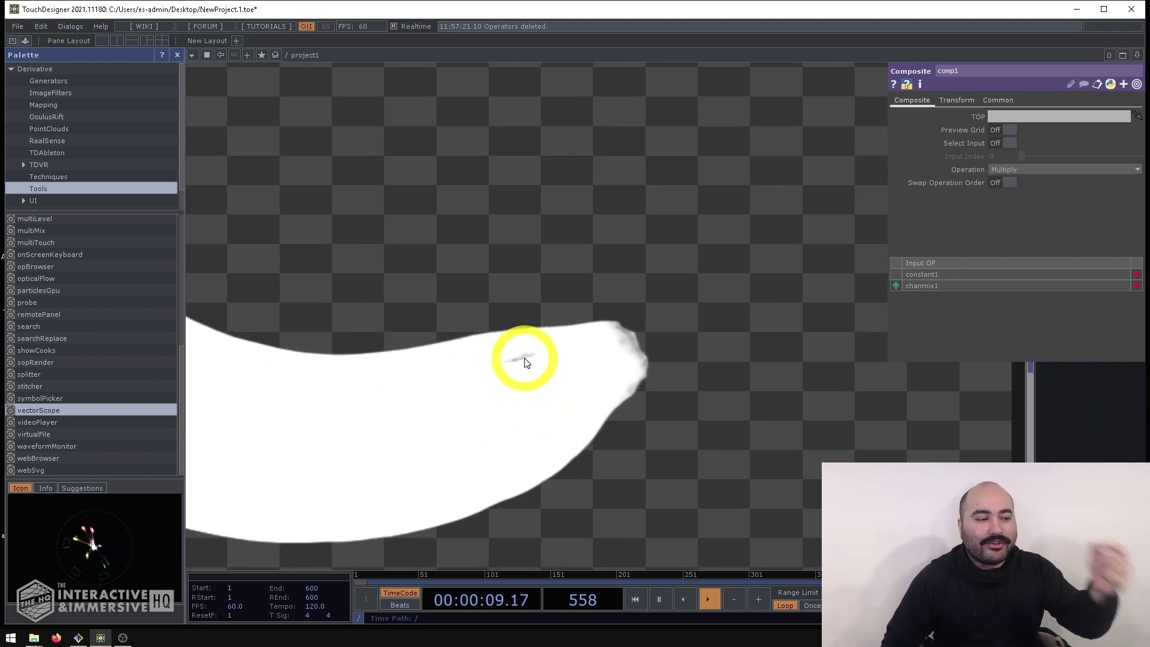
scroll(525, 362, "down", 8)
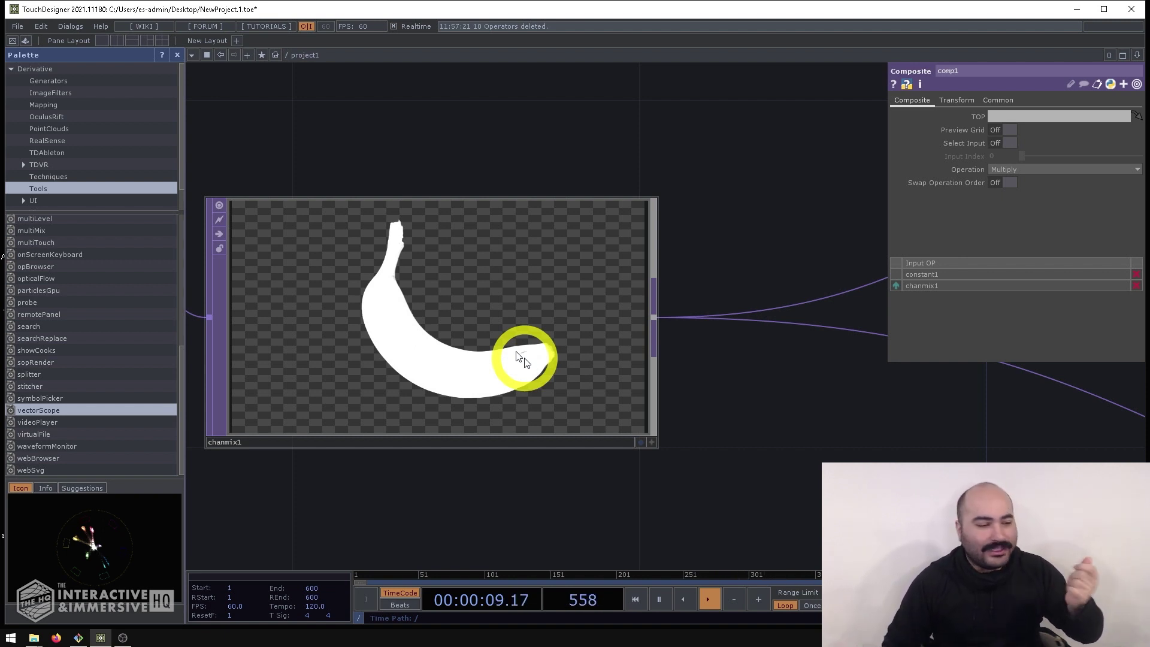
scroll(521, 358, "down", 5)
left_click_drag(667, 393, 541, 398)
scroll(487, 369, "down", 2)
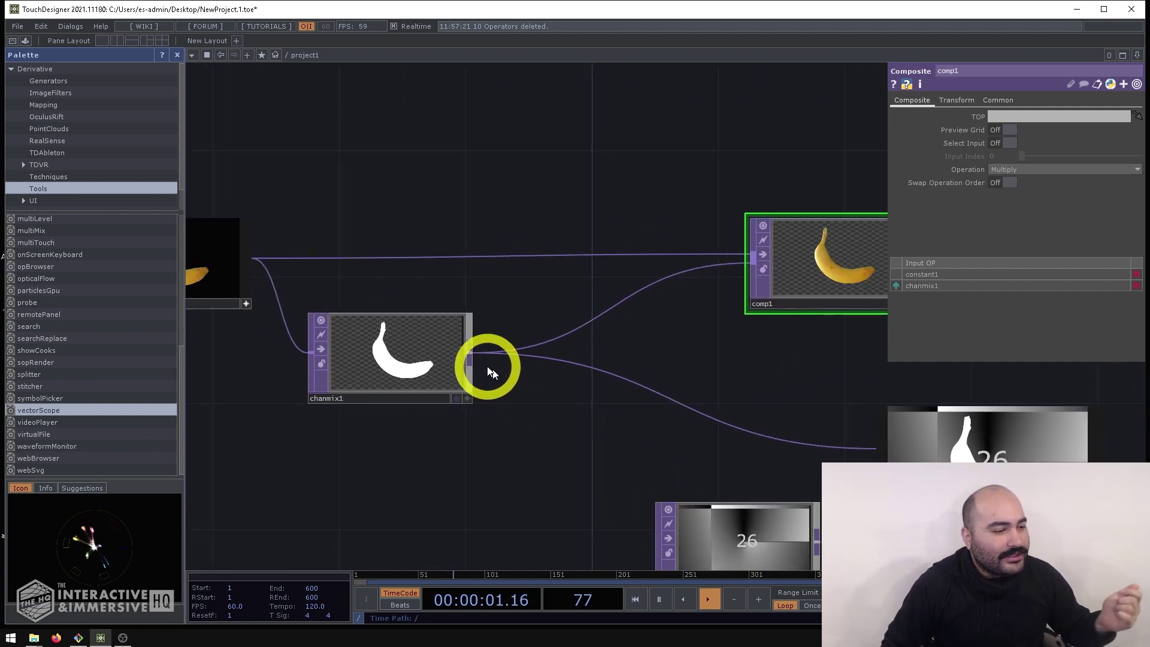
Step: Insert a Threshold TOP after chanmix1 and raise its Threshold to about 0.992
right_click(471, 353)
type("thre")
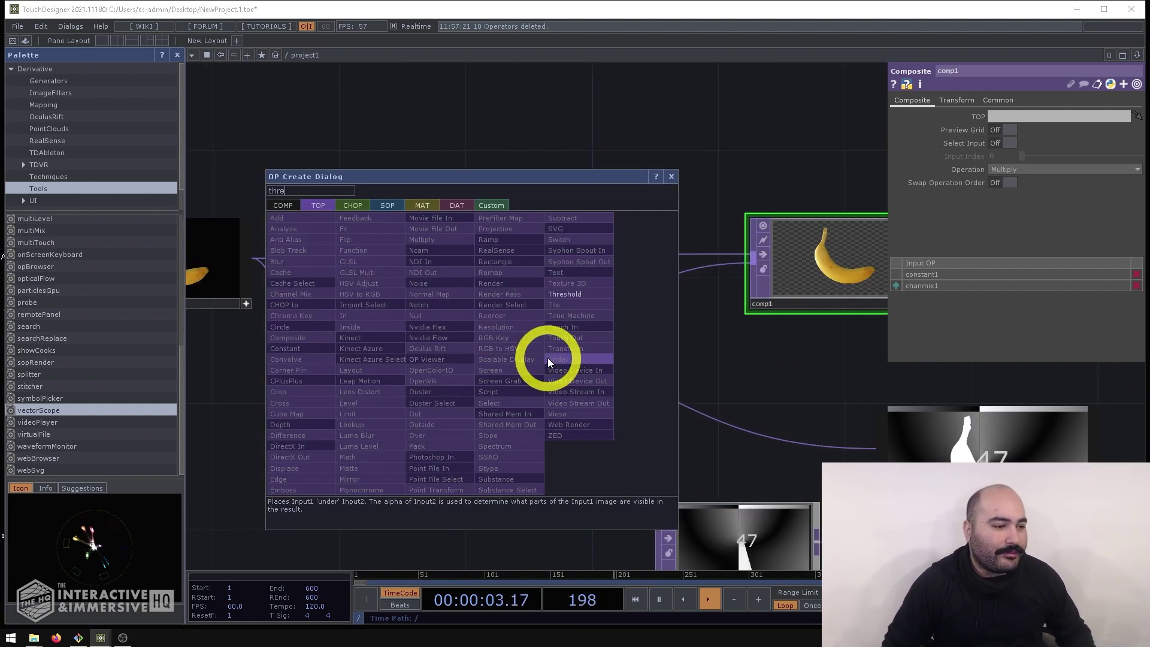
left_click(565, 295)
left_click(599, 422)
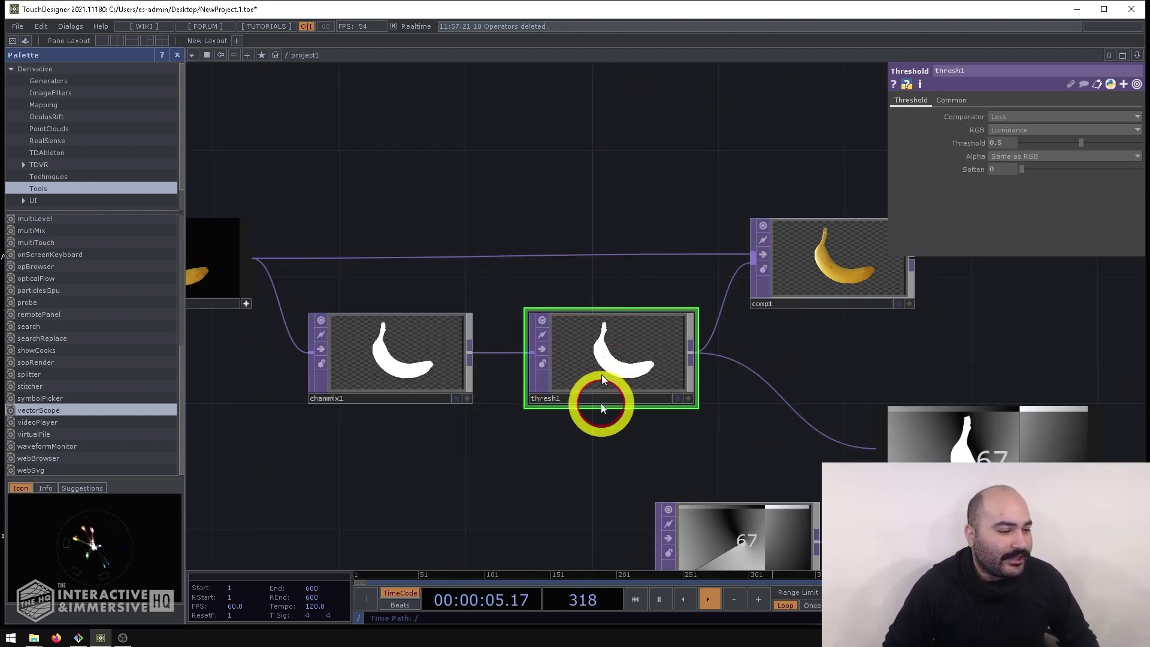
scroll(630, 368, "up", 8)
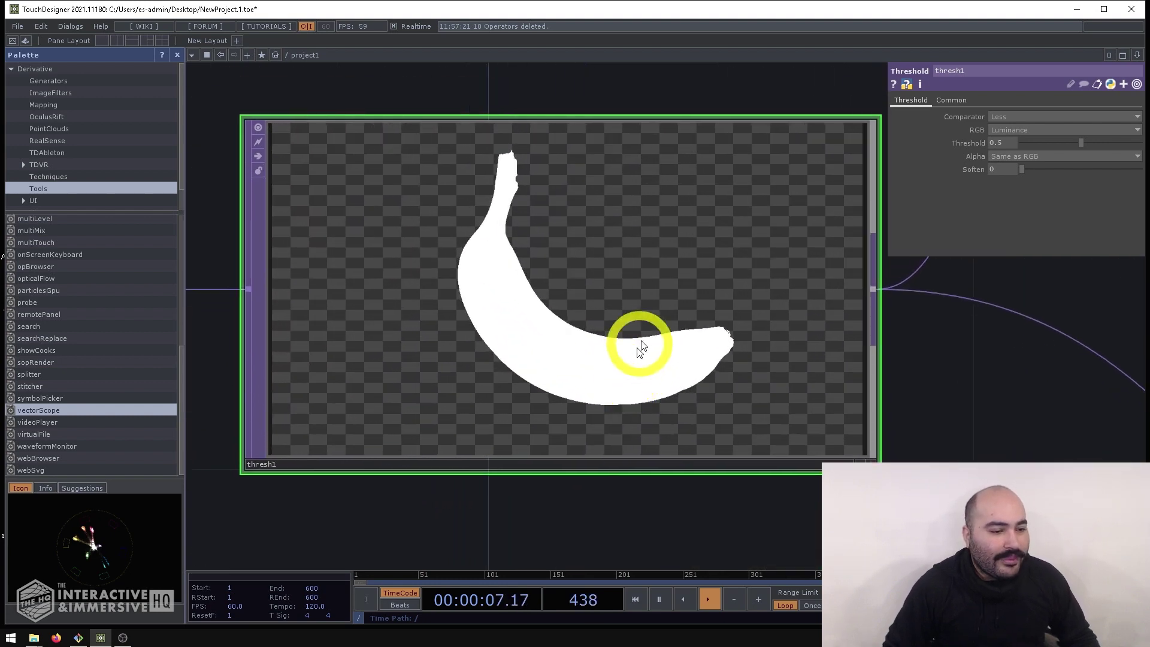
scroll(653, 339, "up", 3)
left_click(1082, 143)
left_click_drag(1081, 143, 1141, 145)
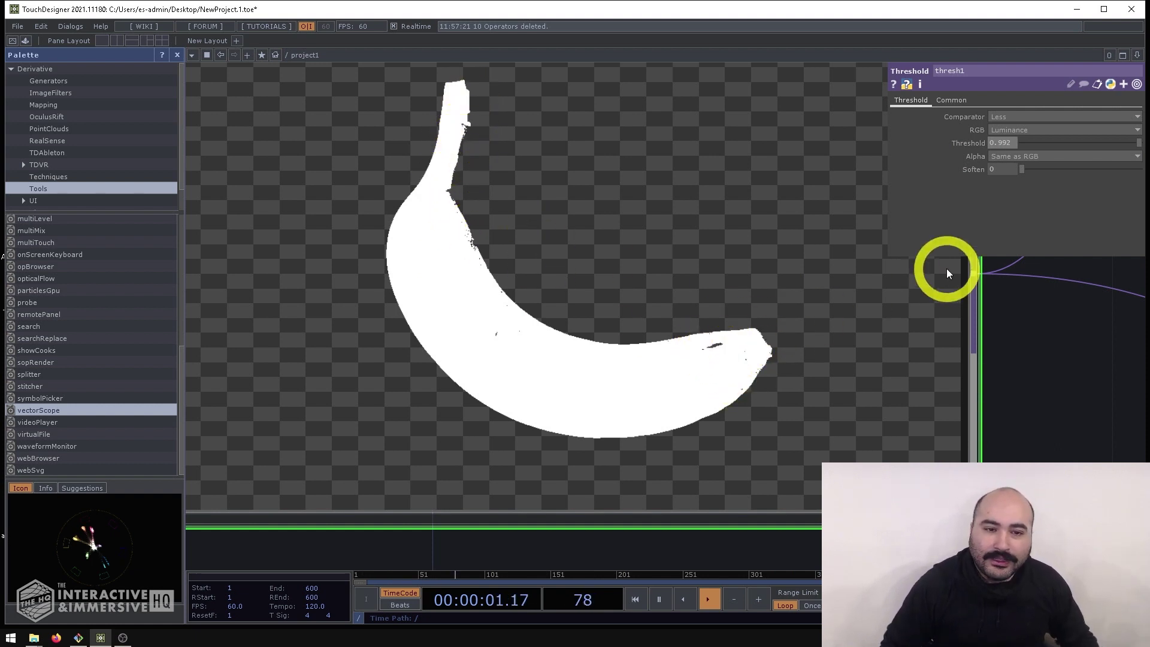
Step: Sweep thresh1's Threshold between 0.992 and 0.459, finally setting it to 0.01
left_click_drag(1138, 144, 1133, 146)
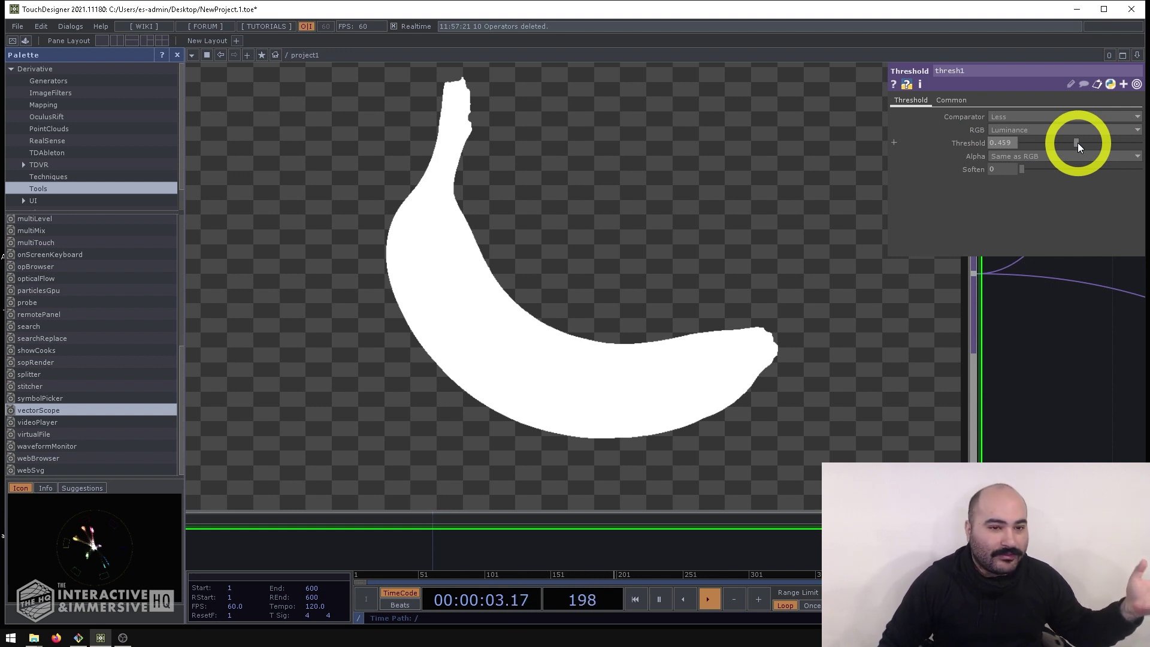
mouse_move(1079, 144)
left_mouse_down()
mouse_move(1114, 142)
mouse_move(1100, 144)
left_mouse_up()
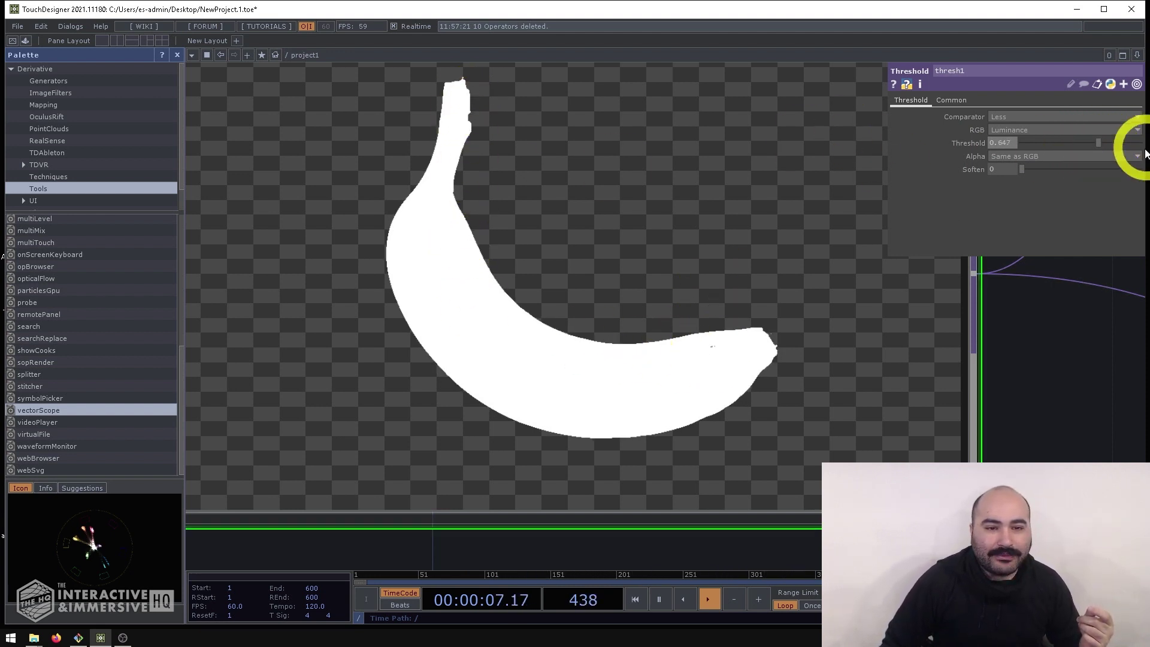
left_click_drag(1095, 141, 1008, 149)
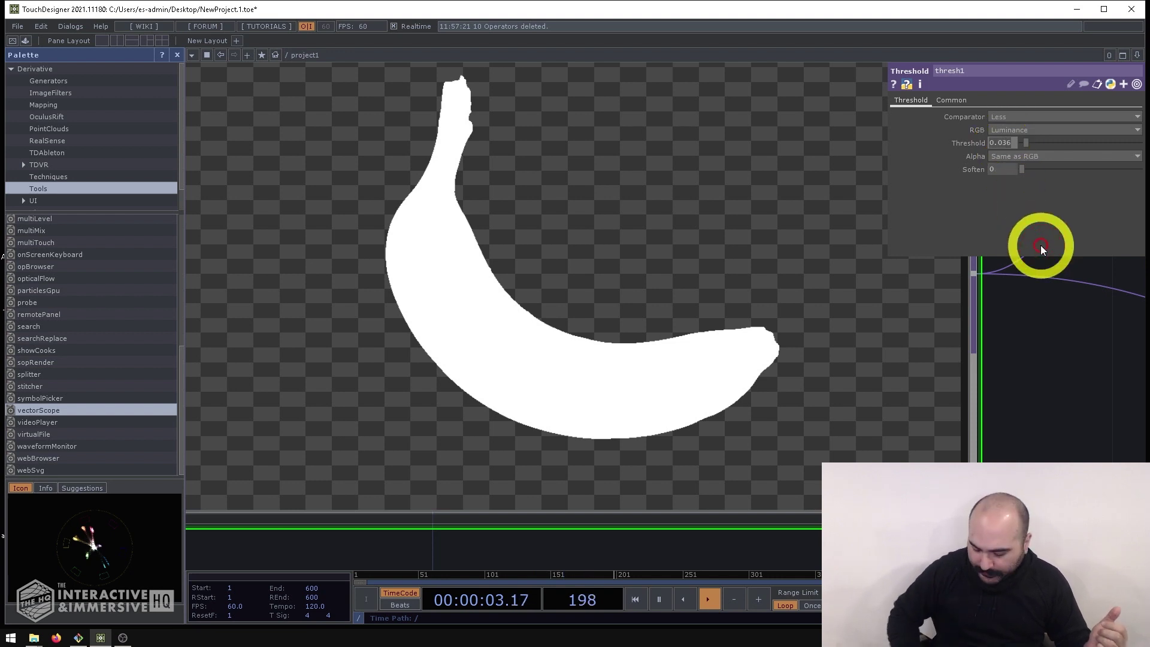
left_click_drag(1041, 246, 1041, 246)
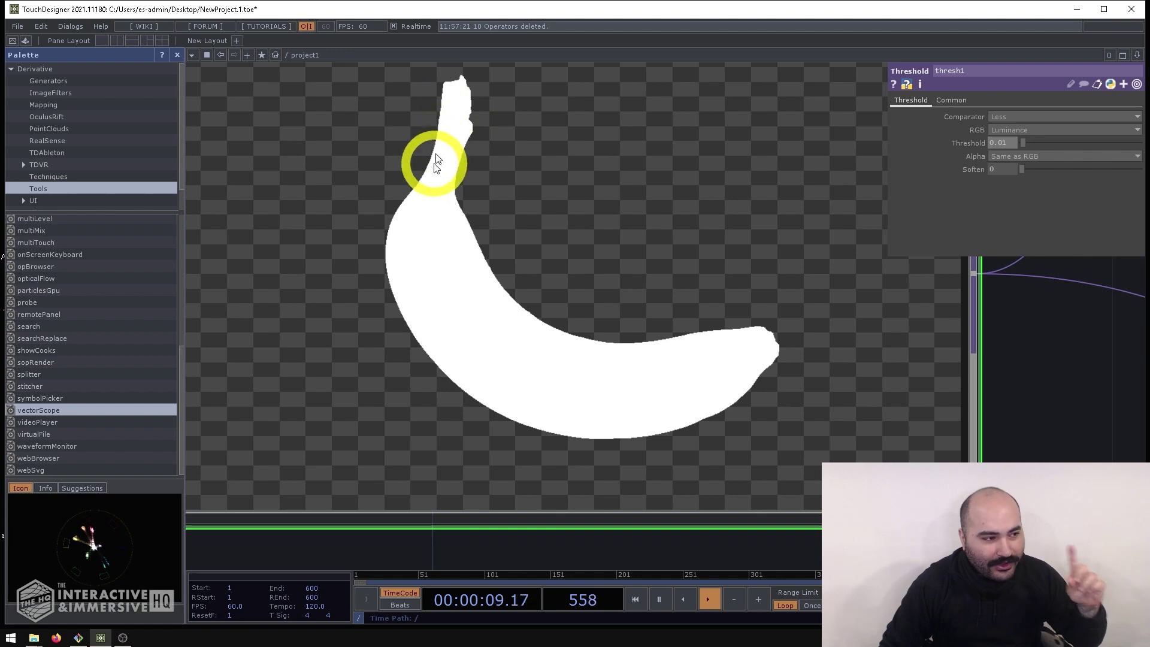
Step: Wire comp1's output into over1 and zoom into over1 to check the banana over the countdown
scroll(390, 329, "down", 5)
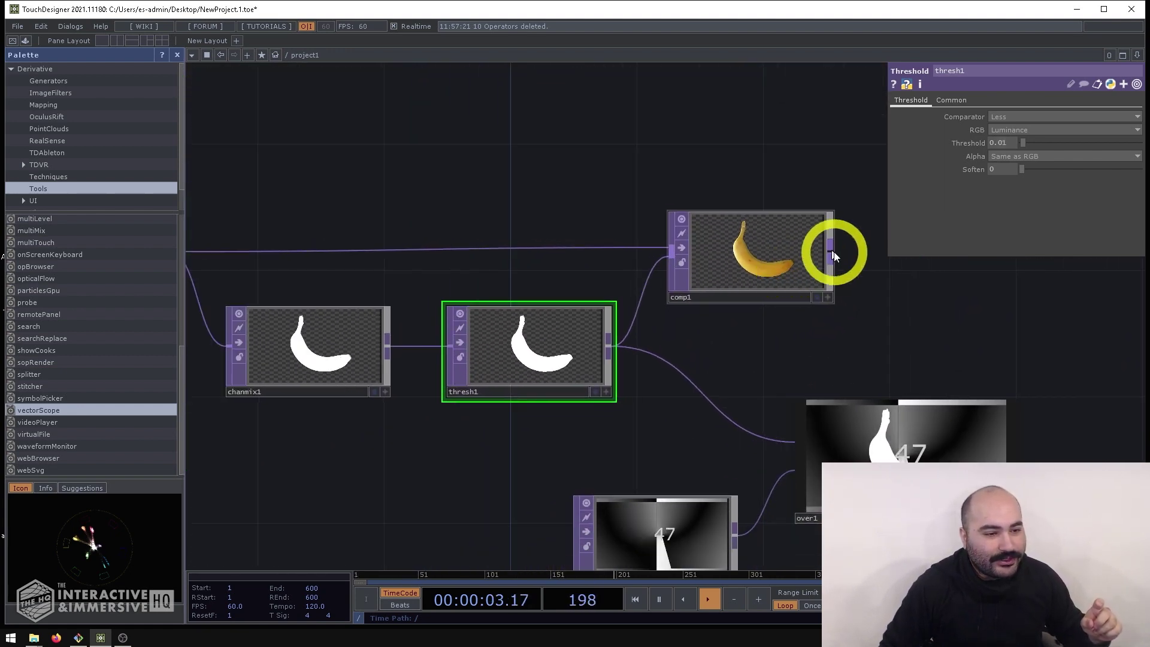
left_click_drag(833, 253, 807, 442)
scroll(743, 342, "up", 10)
scroll(777, 382, "up", 3)
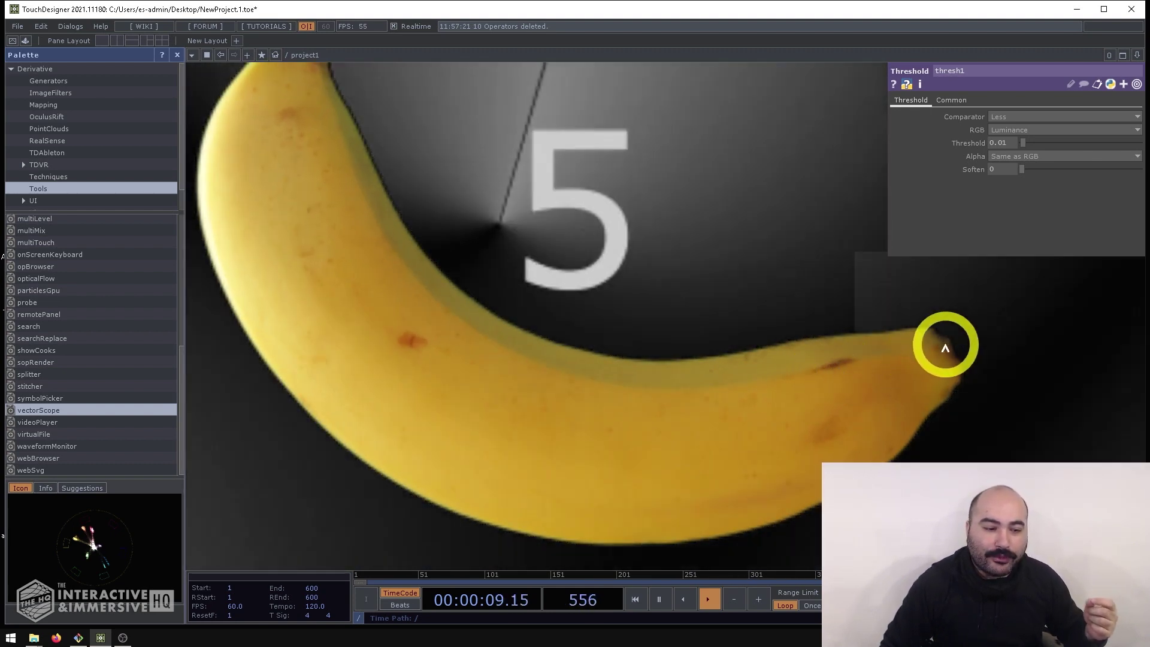
scroll(407, 354, "down", 2)
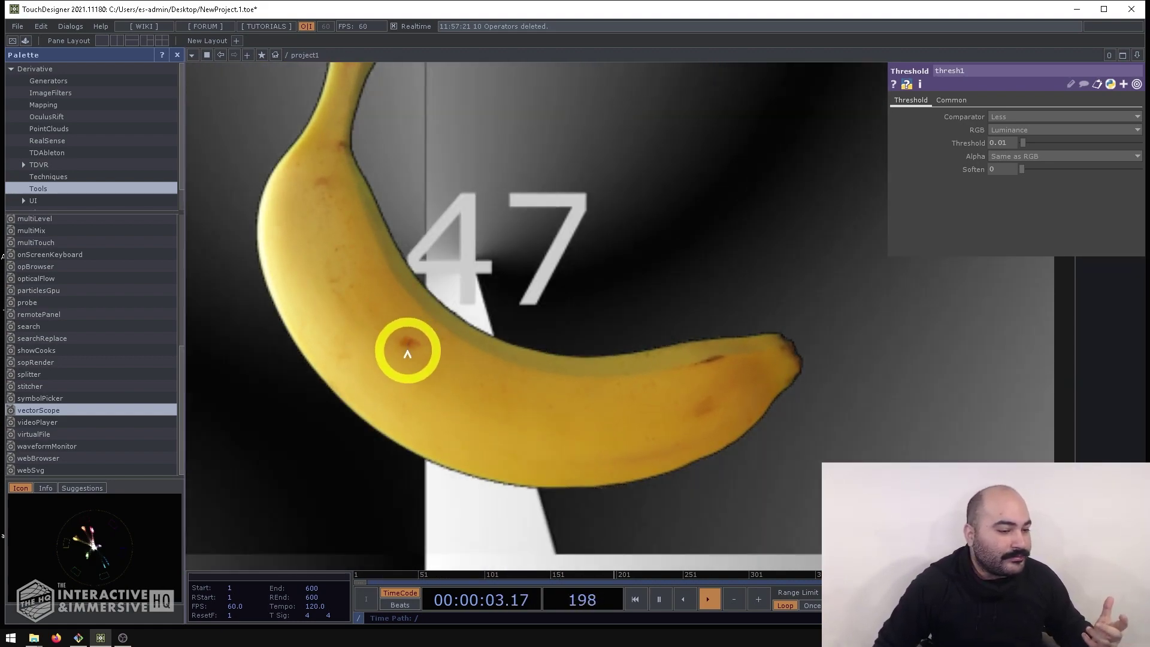
scroll(408, 342, "down", 3)
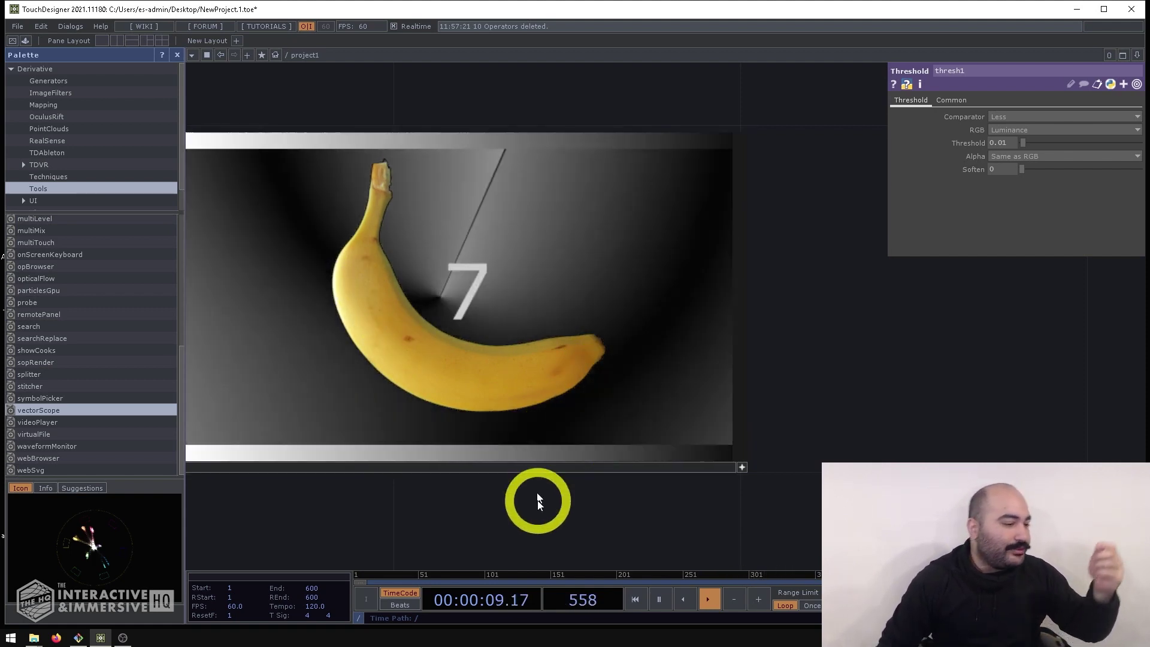
left_click_drag(537, 499, 707, 499)
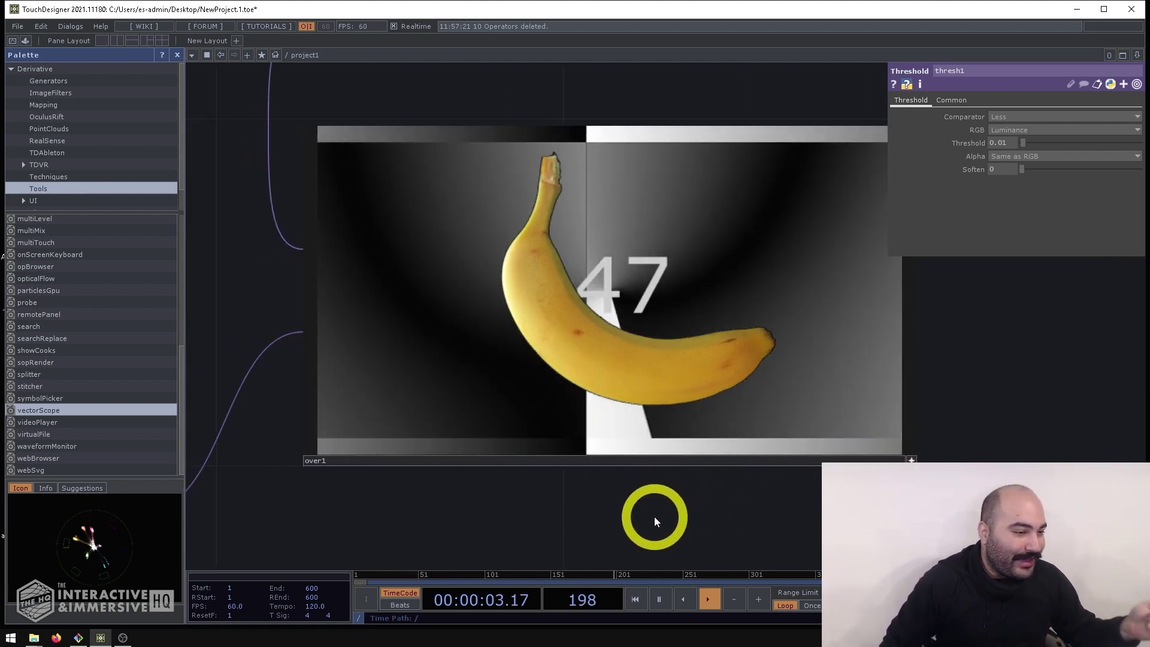
scroll(655, 520, "up", 5)
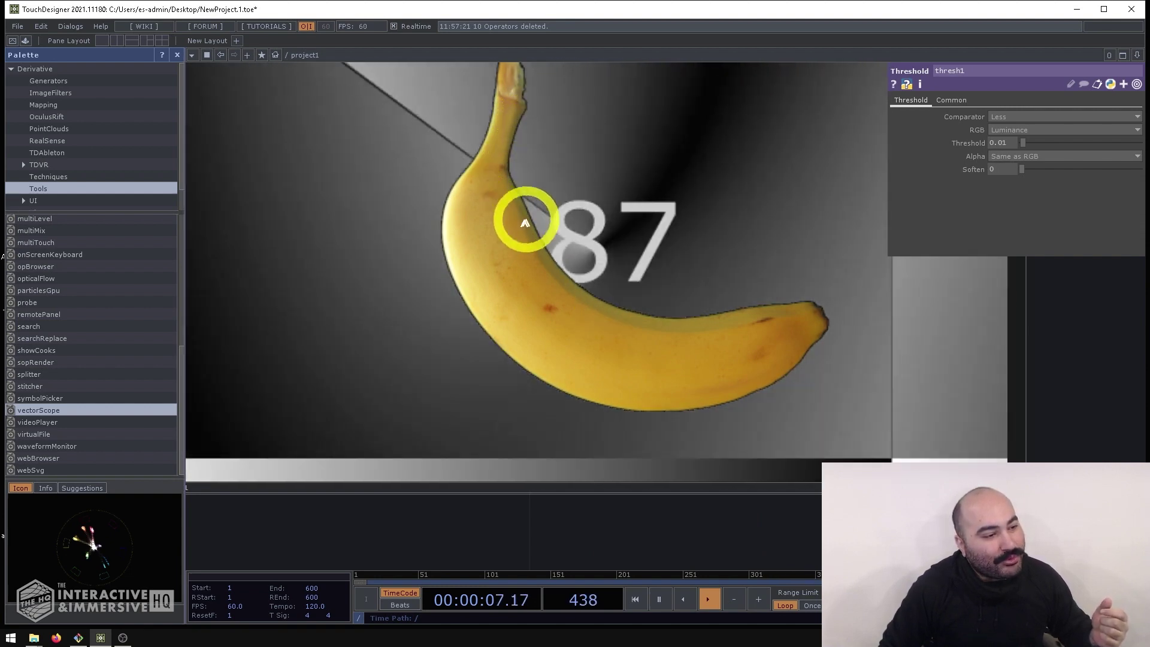
scroll(801, 344, "down", 3)
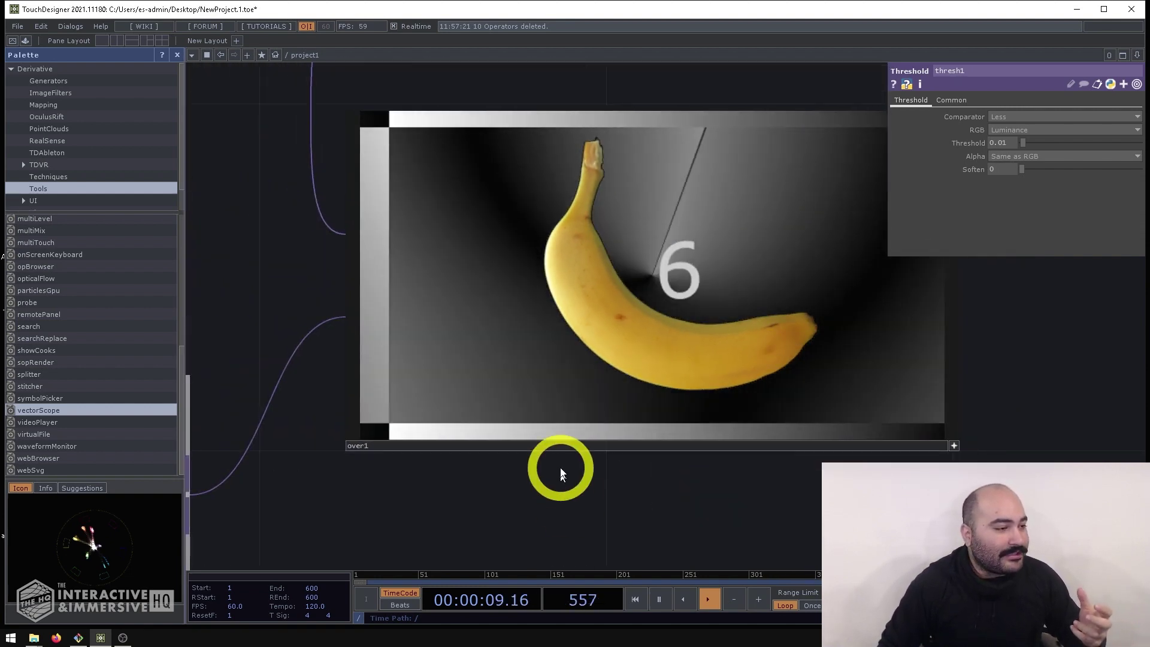
scroll(560, 474, "down", 4)
Step: Inspect the constant1, chanmix1 and thresh1 viewers in the network
left_click_drag(314, 233, 699, 226)
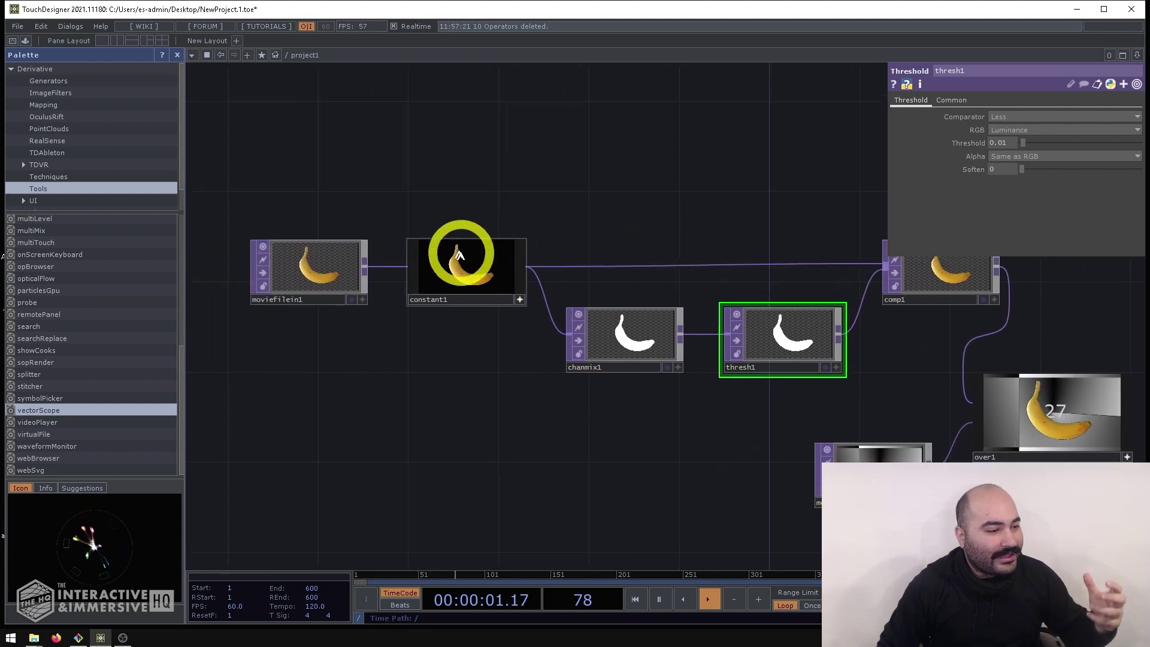
scroll(486, 273, "up", 4)
scroll(475, 284, "up", 4)
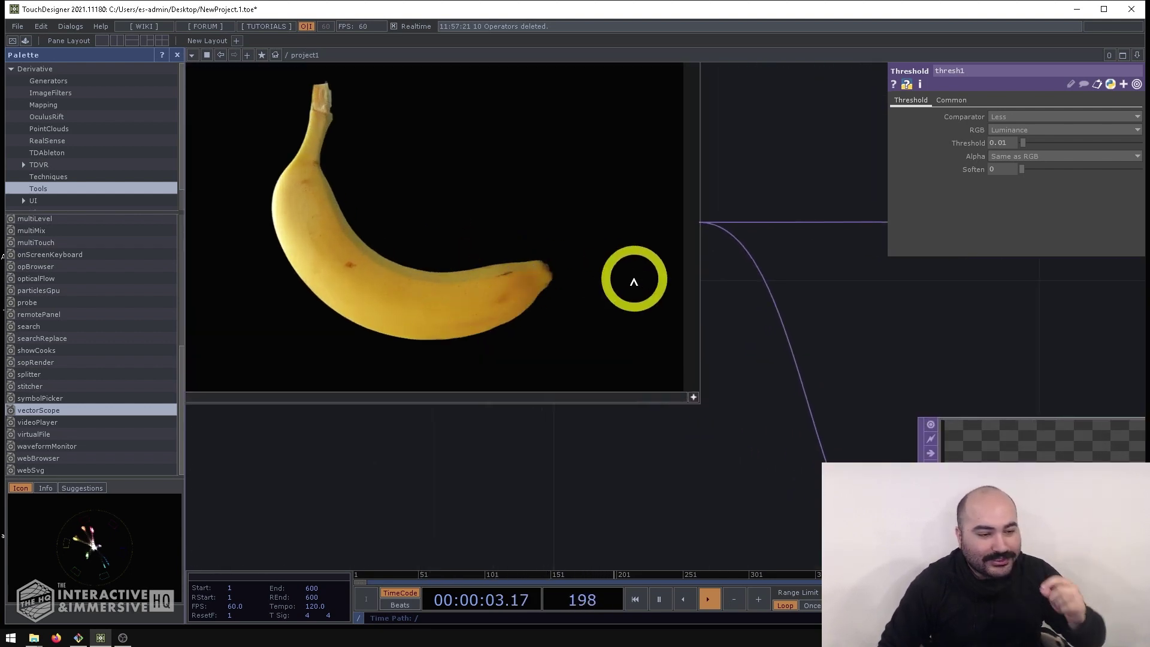
scroll(634, 281, "down", 5)
scroll(323, 270, "up", 5)
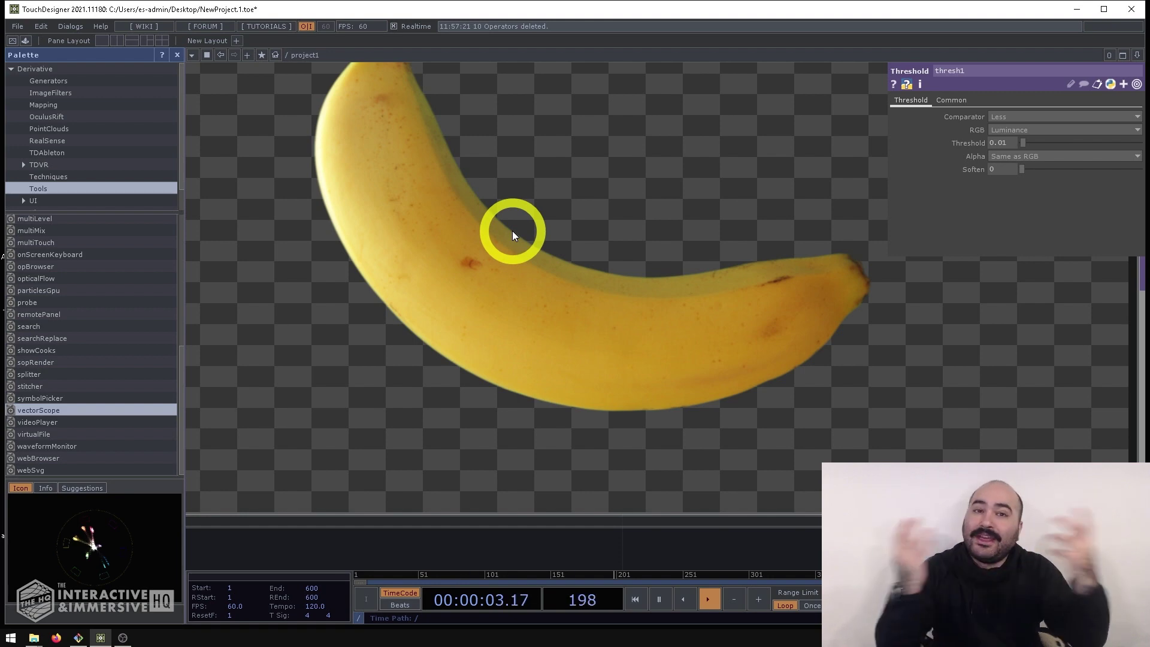
scroll(512, 234, "down", 5)
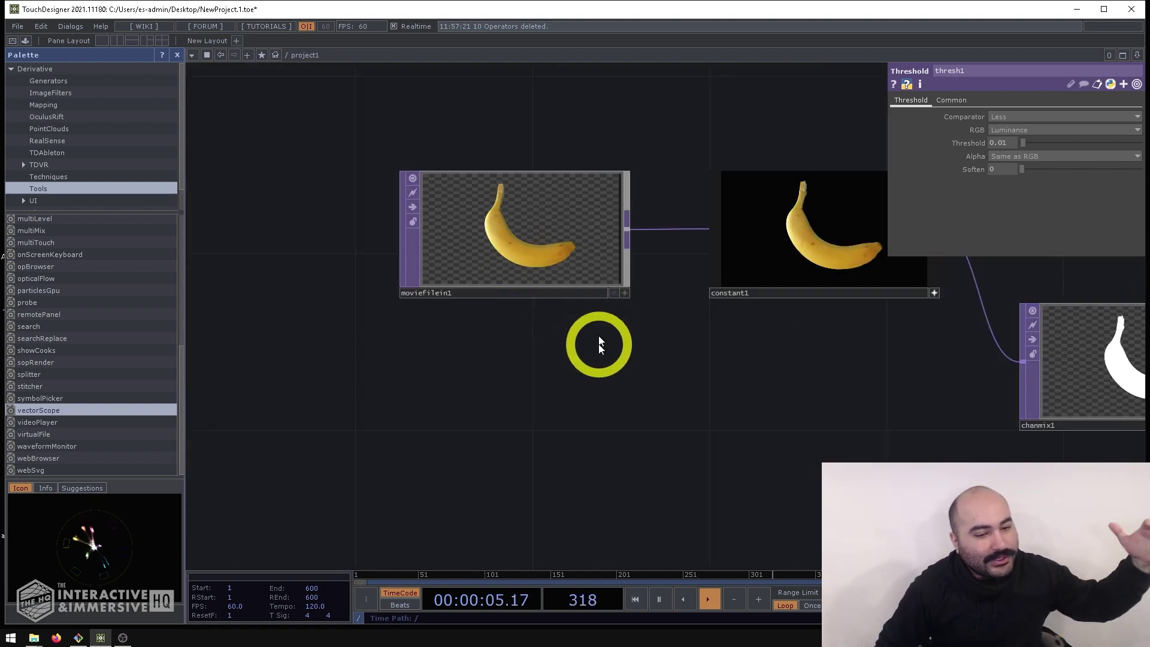
left_click_drag(671, 387, 395, 328)
scroll(761, 289, "up", 8)
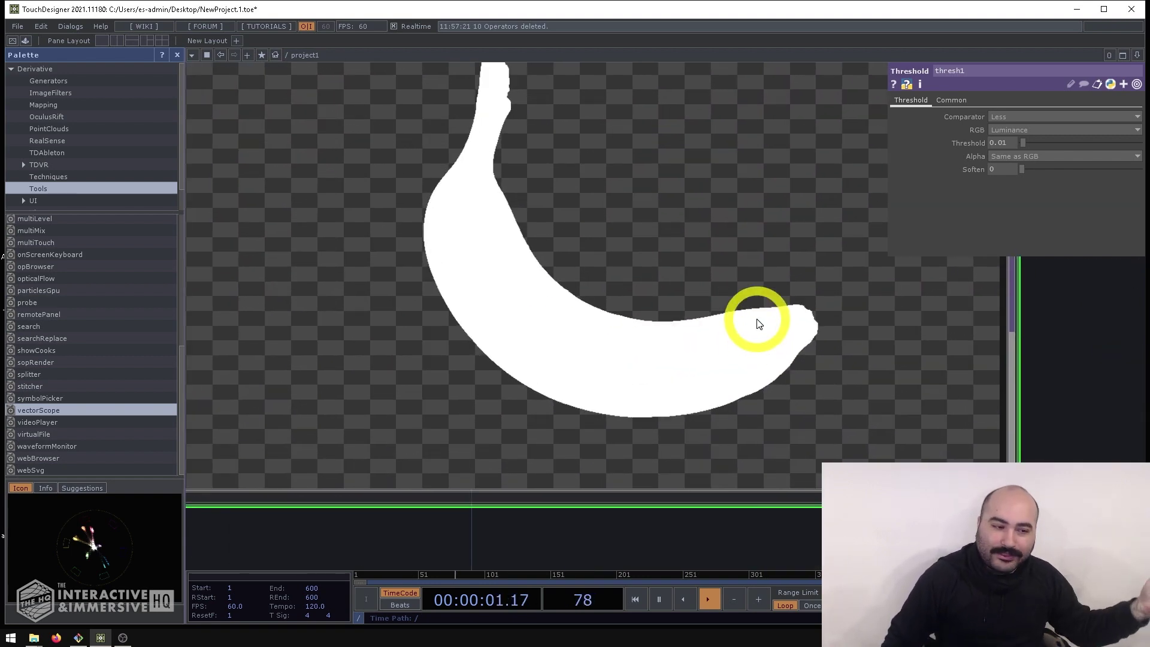
scroll(759, 324, "down", 3)
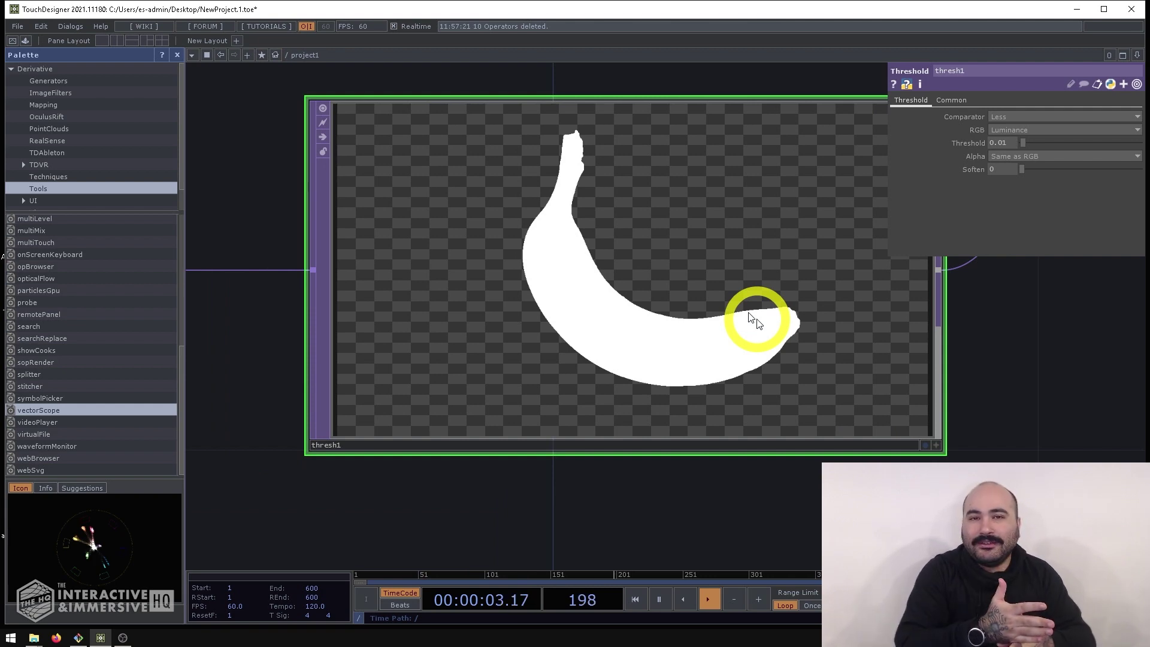
scroll(756, 324, "down", 5)
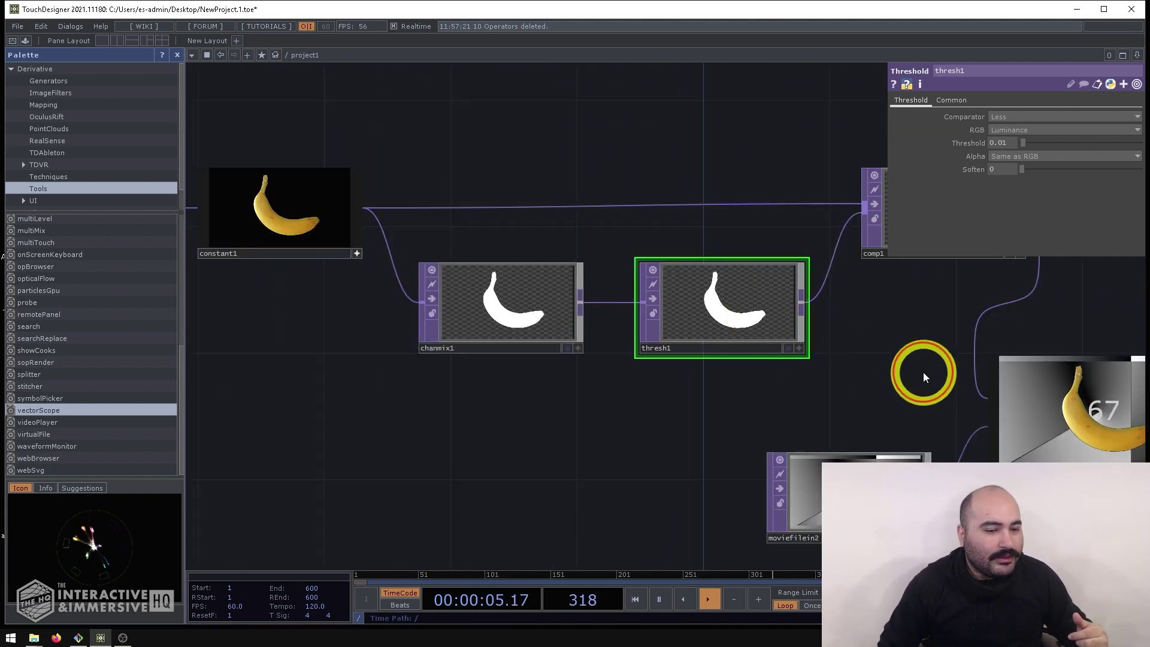
Step: Move comp1, over1 and moviefilein2 to the right so the whole chain is laid out
left_click_drag(924, 369, 497, 316)
scroll(539, 360, "down", 1)
left_click_drag(462, 242, 443, 396)
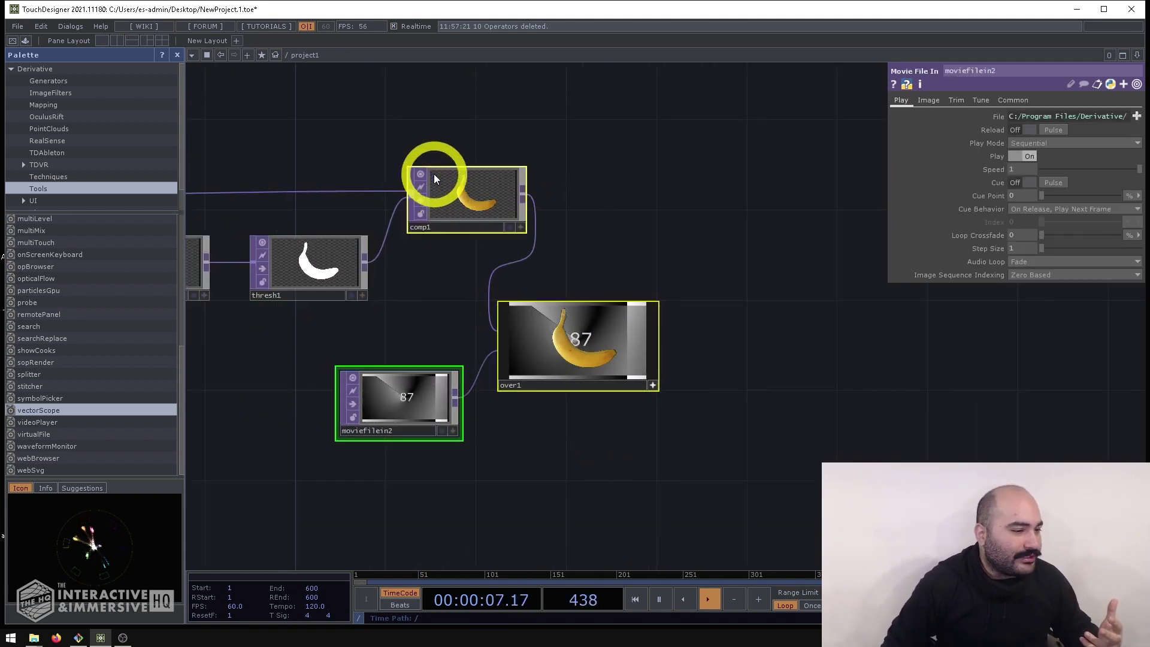
left_click_drag(447, 183, 676, 189, "ctrl")
left_click_drag(382, 163, 552, 189)
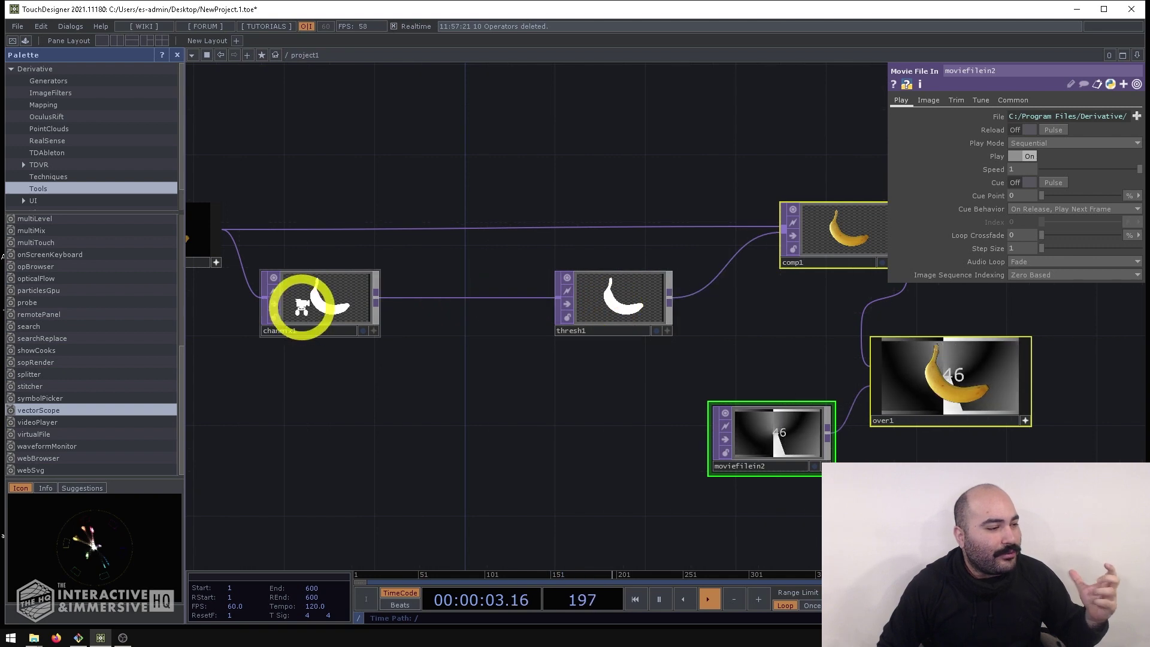
scroll(305, 304, "up", 5)
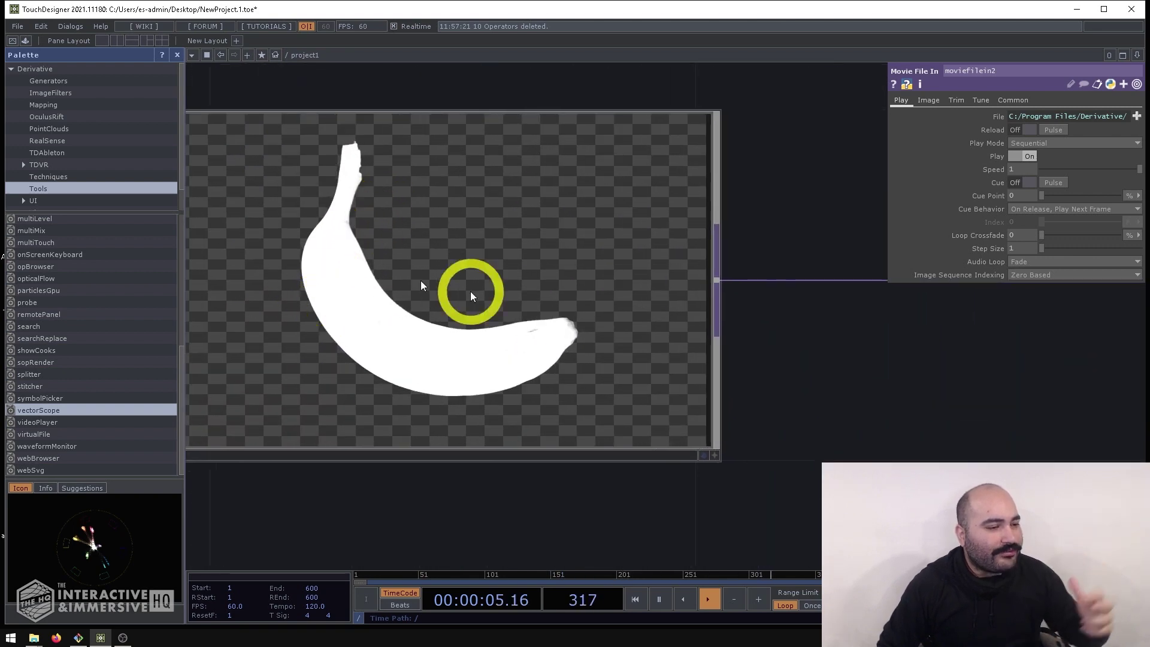
scroll(539, 298, "down", 5)
left_click_drag(745, 333, 506, 361)
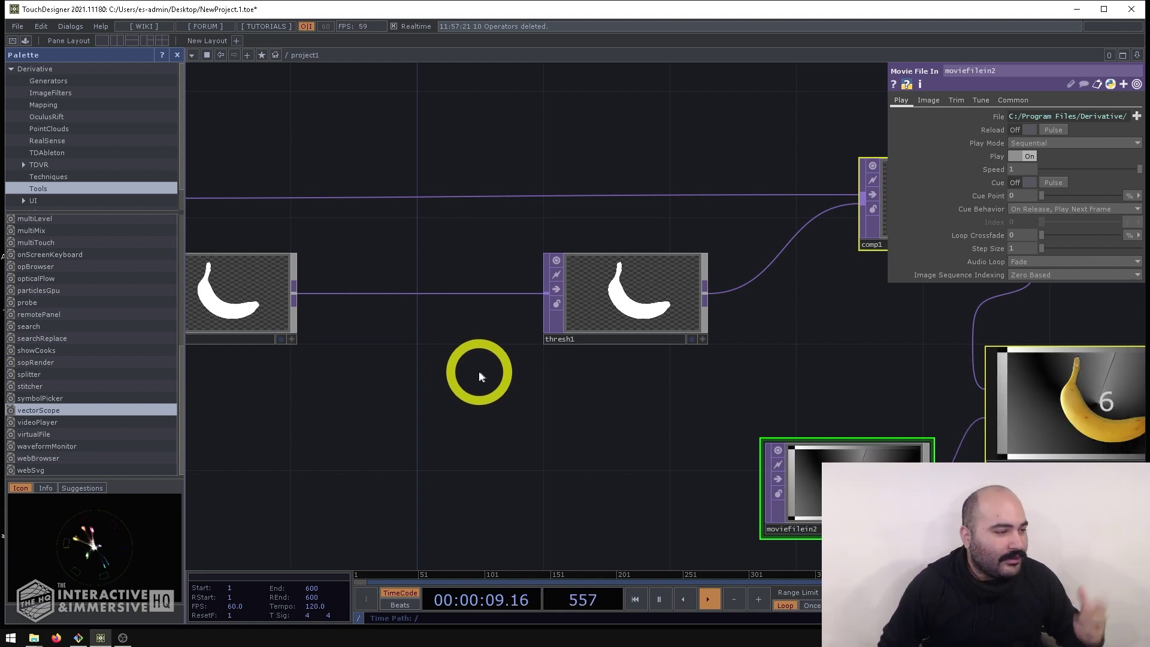
Step: Insert a Blur TOP, blur1, between chanmix1 and thresh1
left_click_drag(221, 282, 438, 296)
left_click(507, 311)
left_click(632, 308)
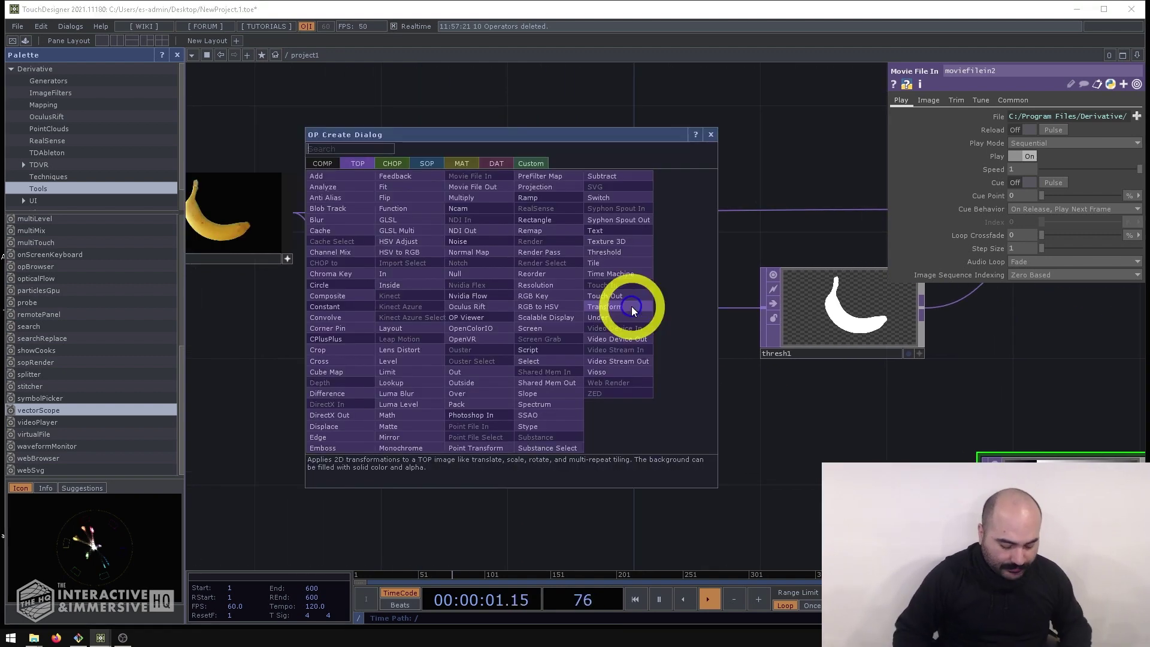
type("blur")
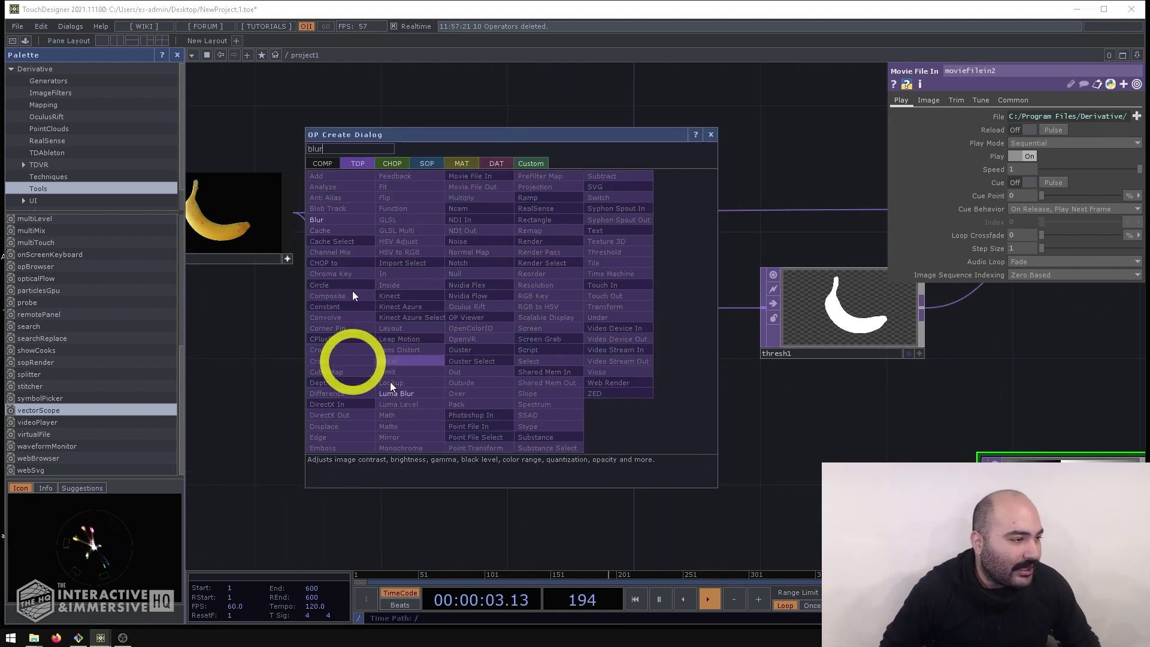
left_click(337, 218)
left_click(650, 308)
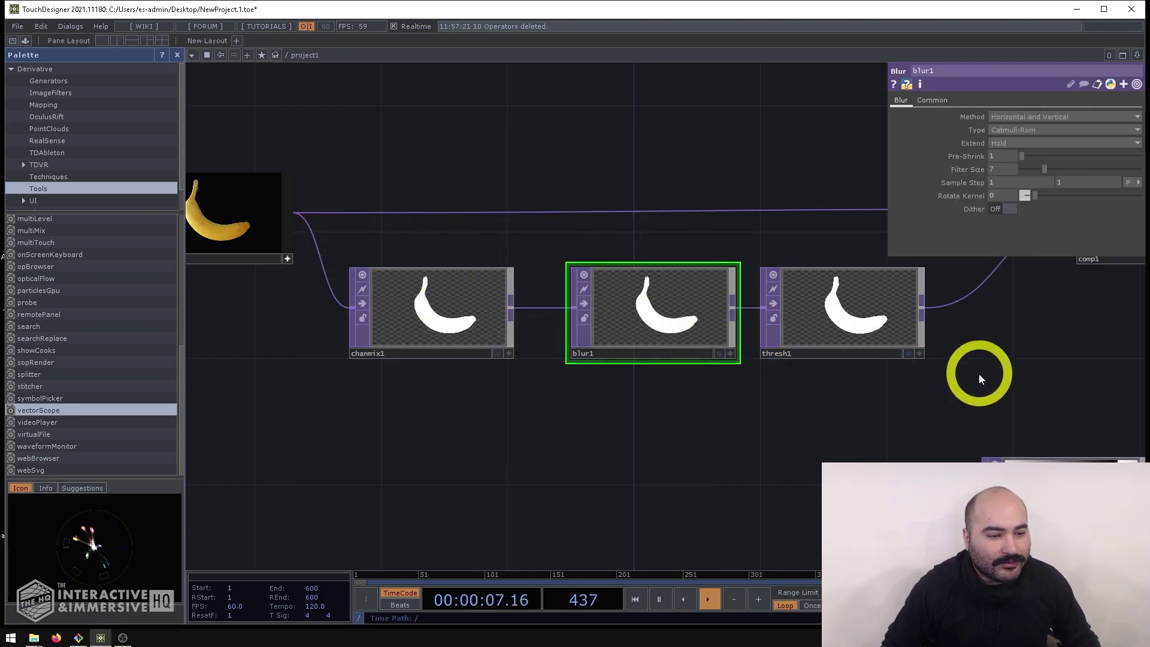
Step: Raise blur1's Filter Size to 30
left_click_drag(981, 379, 629, 334)
scroll(468, 276, "up", 5)
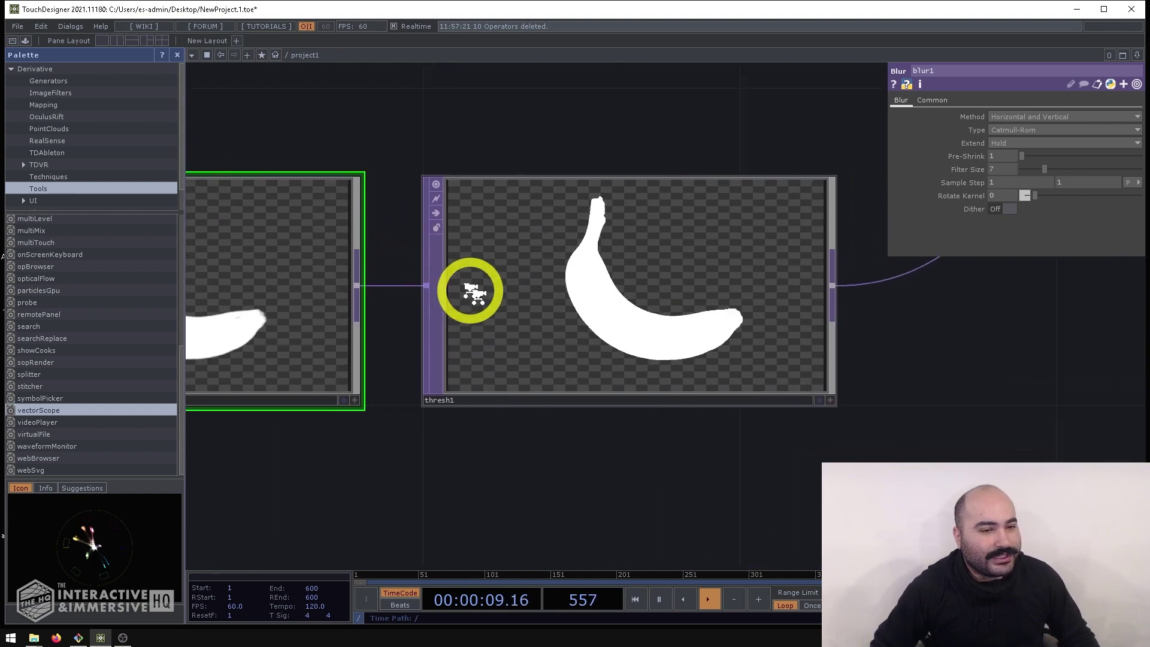
scroll(498, 300, "down", 5)
scroll(861, 379, "up", 5)
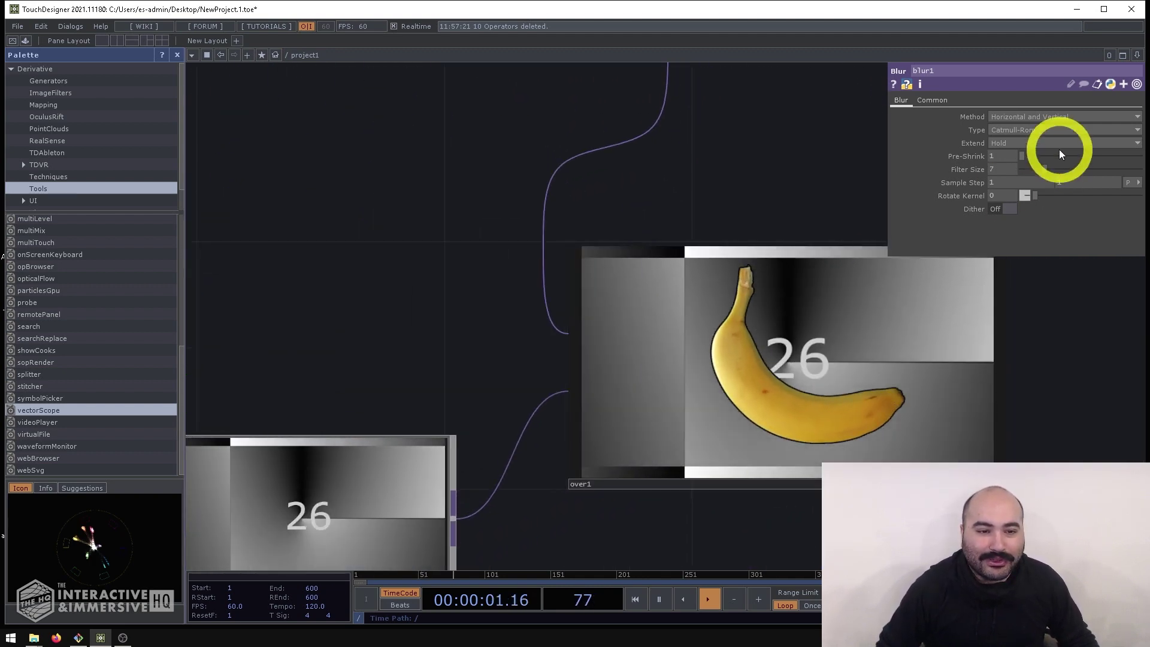
left_click_drag(1045, 169, 1132, 169)
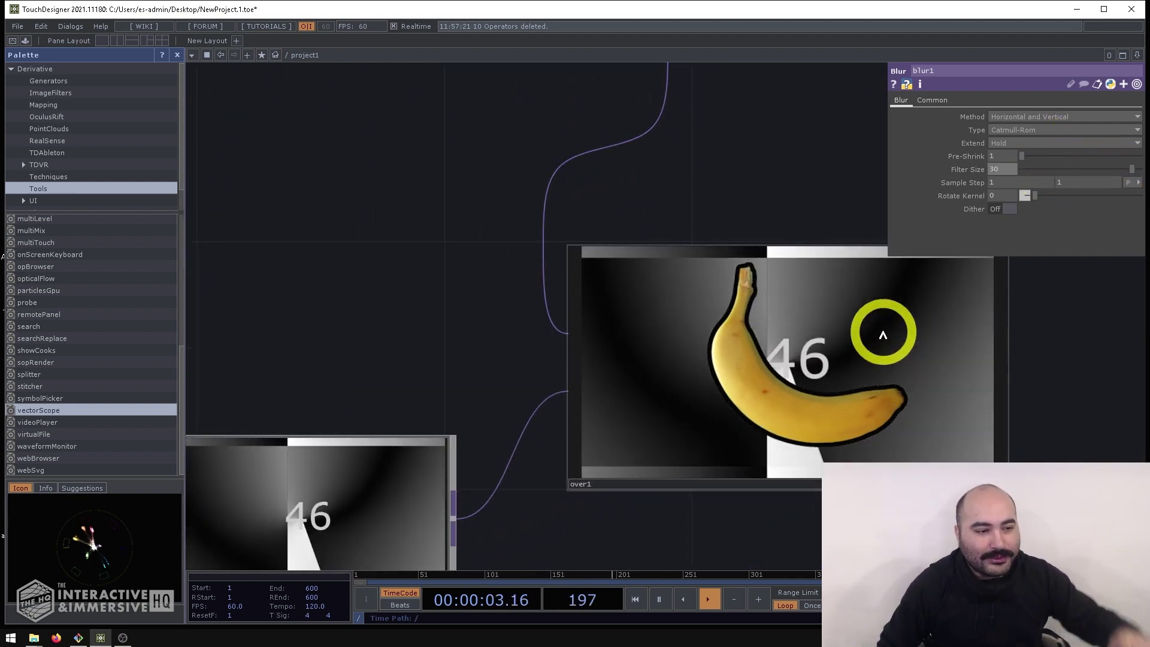
scroll(832, 401, "up", 5)
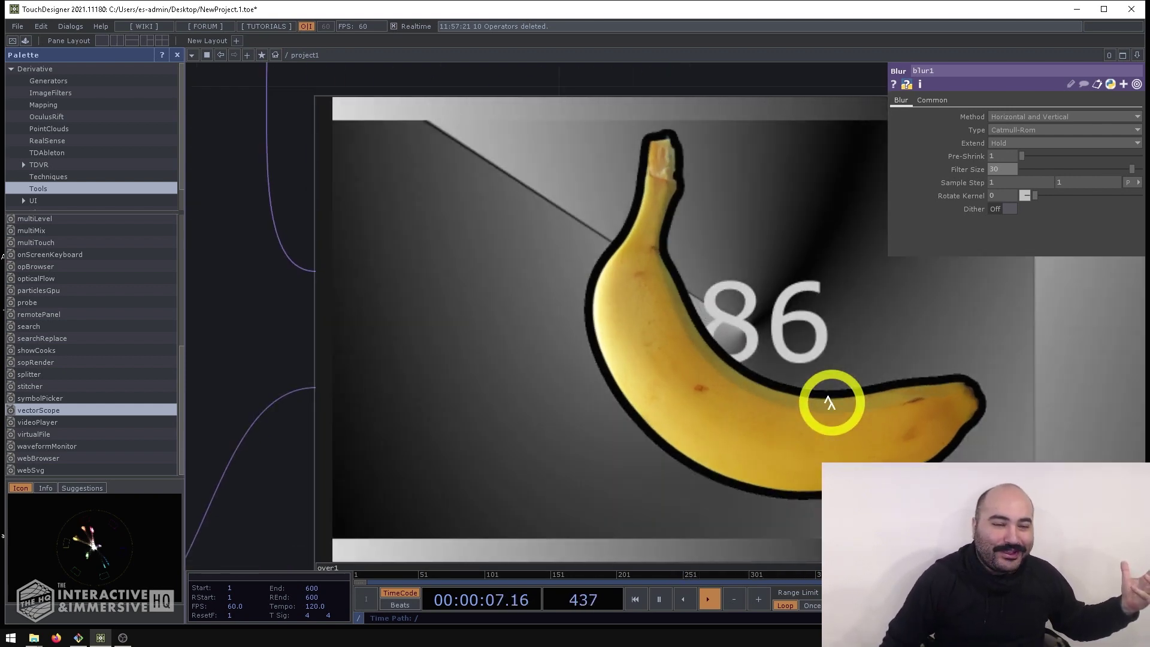
Step: Raise thresh1's Threshold, then lower it back to 0.558 while watching over1
scroll(830, 398, "down", 8)
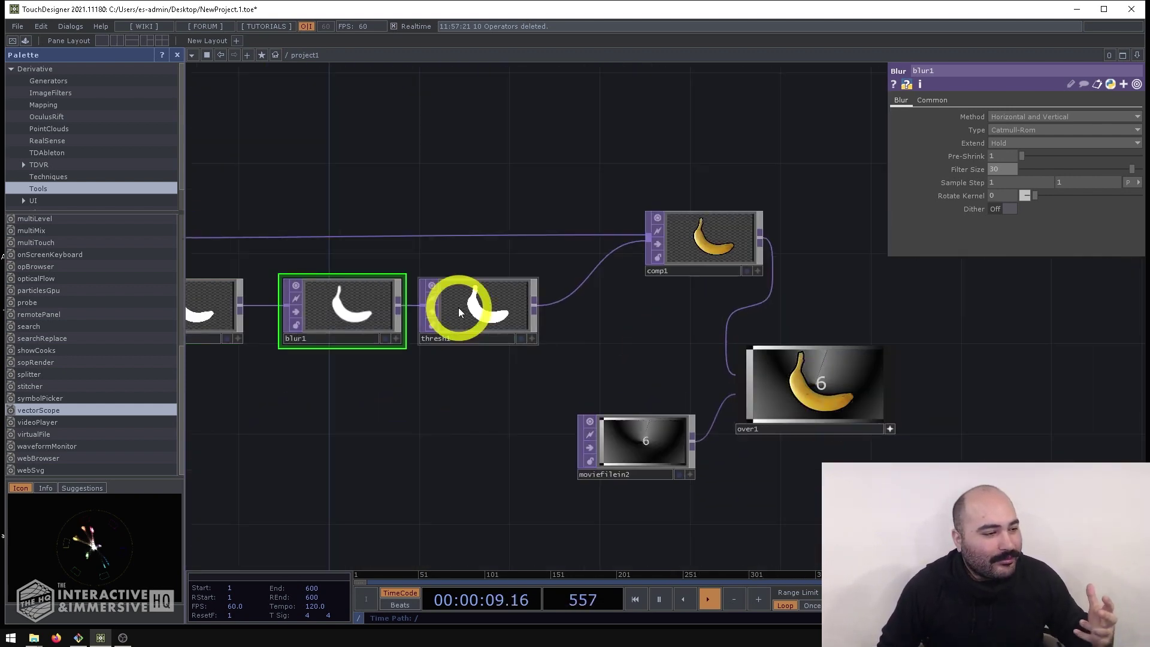
scroll(396, 334, "up", 8)
scroll(555, 398, "down", 4)
scroll(331, 318, "up", 6)
scroll(438, 374, "down", 5)
left_click(745, 397)
scroll(829, 413, "up", 5)
scroll(828, 412, "up", 2)
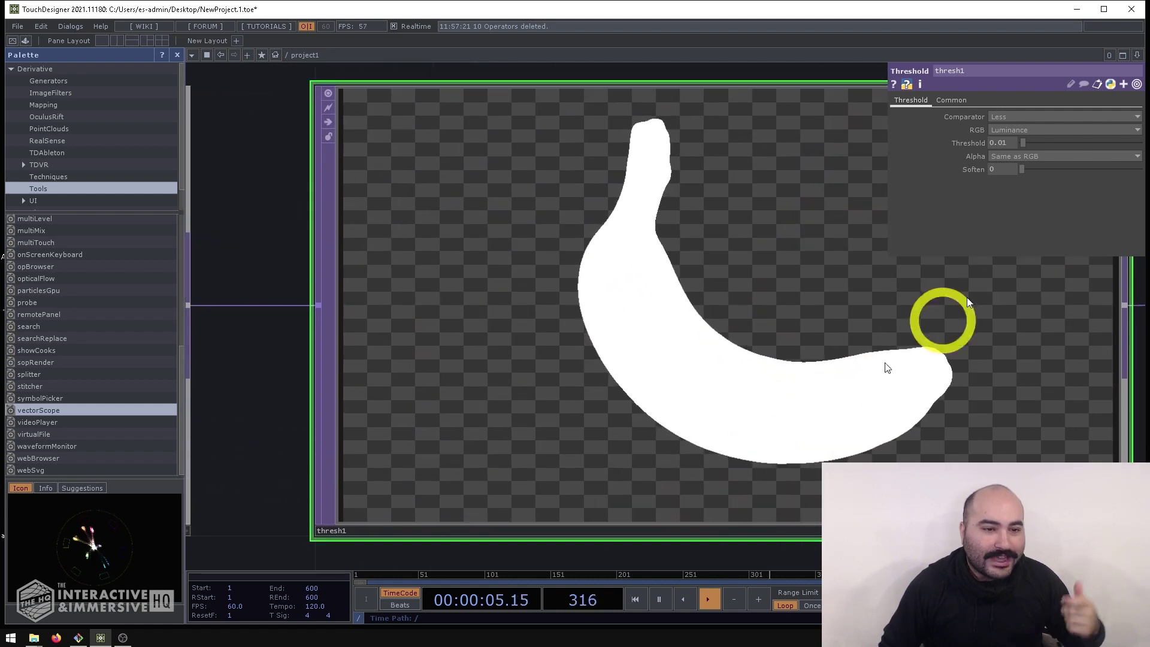
left_click_drag(1033, 140, 1098, 146)
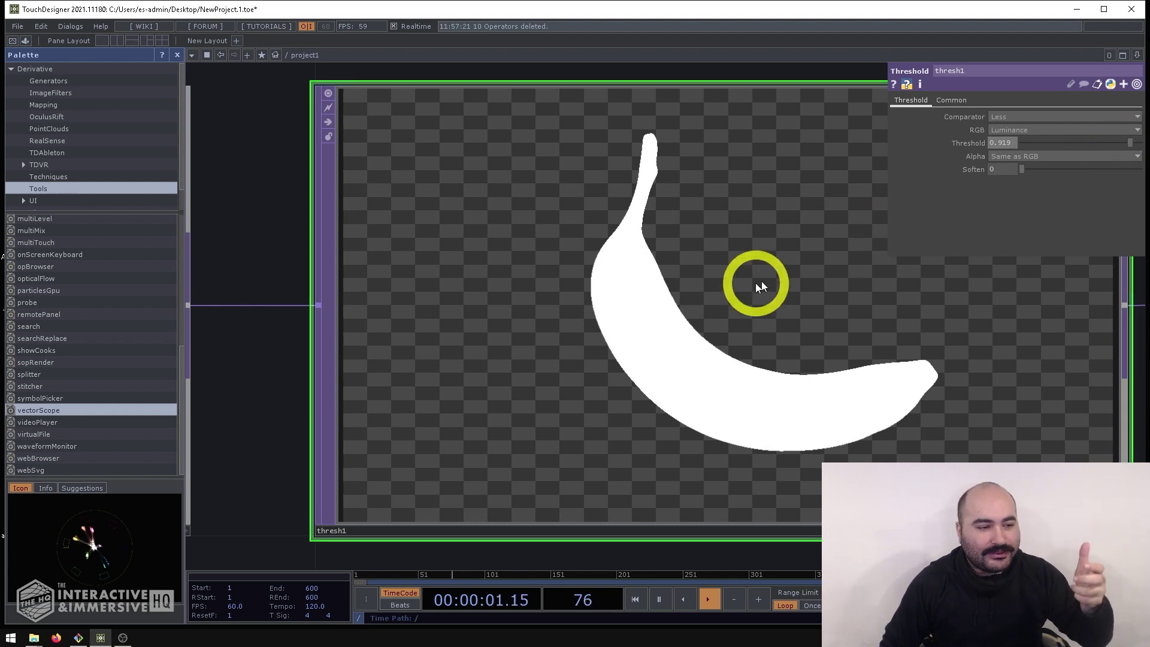
scroll(756, 290, "down", 6)
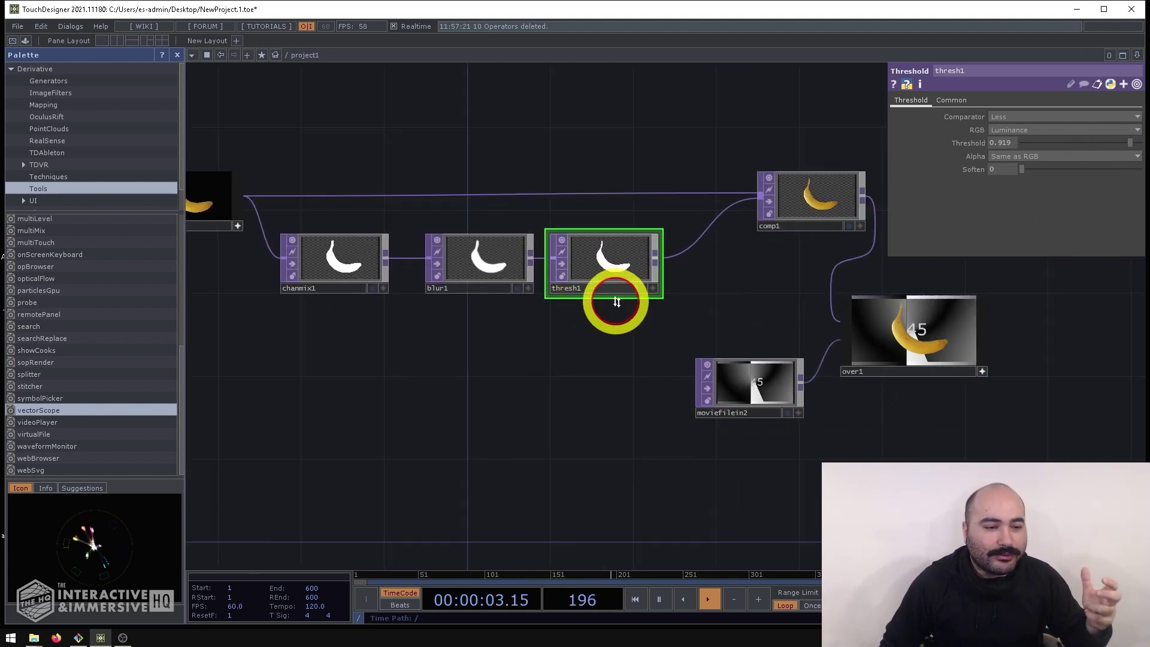
scroll(799, 311, "up", 8)
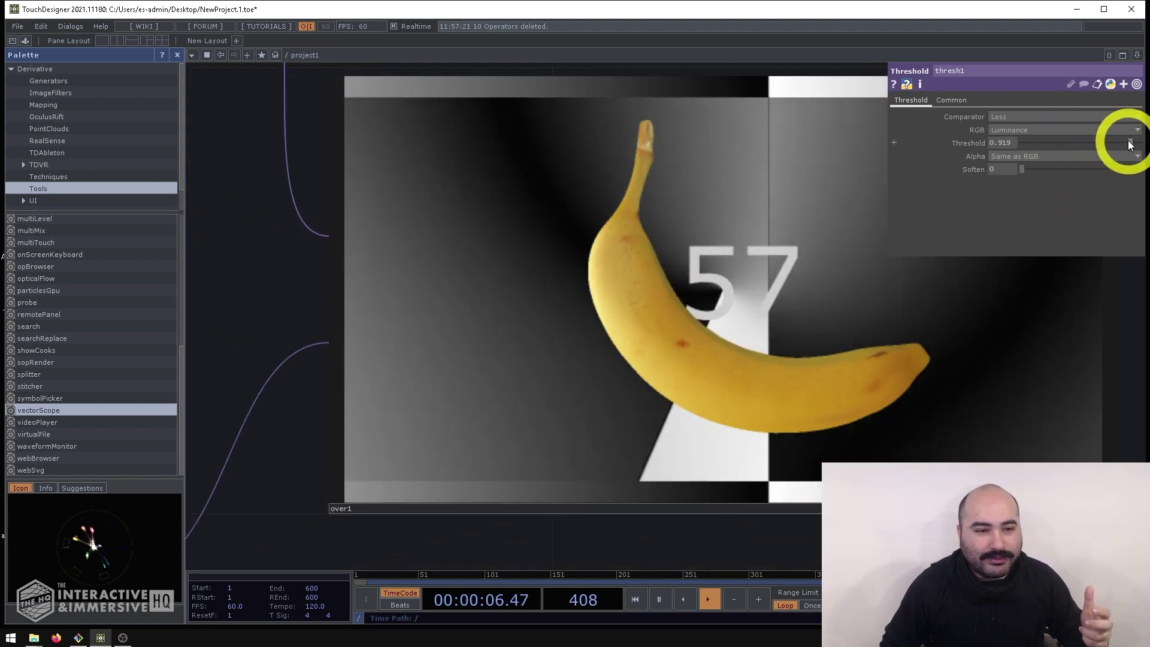
left_click_drag(1130, 142, 1089, 145)
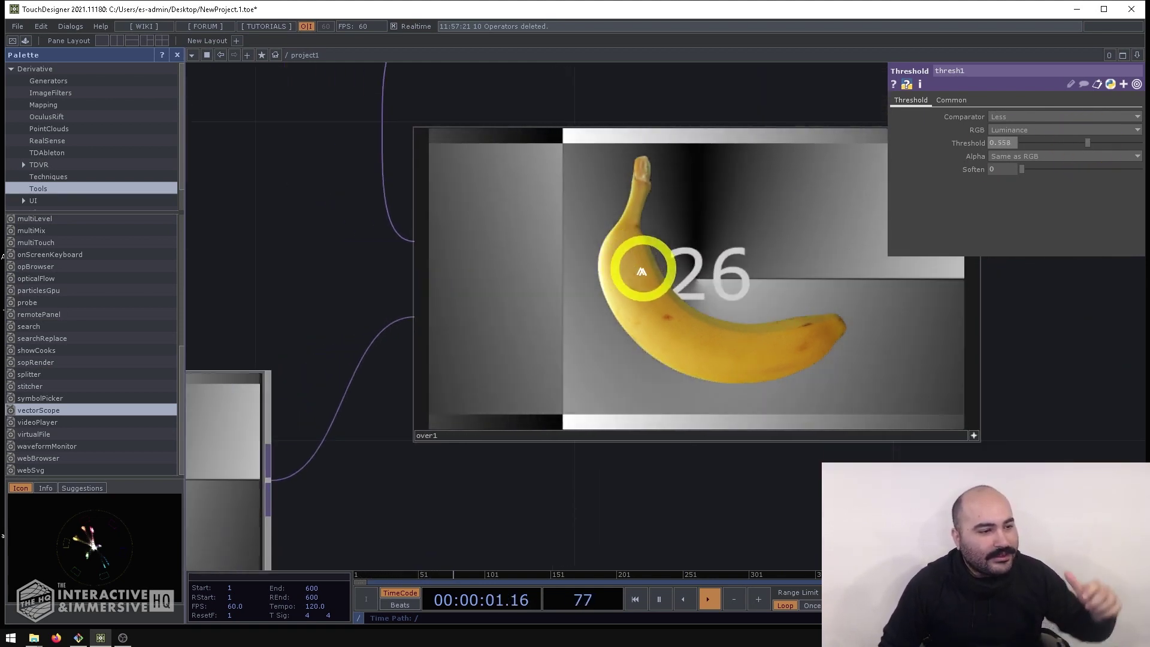
Step: Zoom into over1 to check the banana's edges, then frame the full node chain
scroll(649, 200, "down", 2)
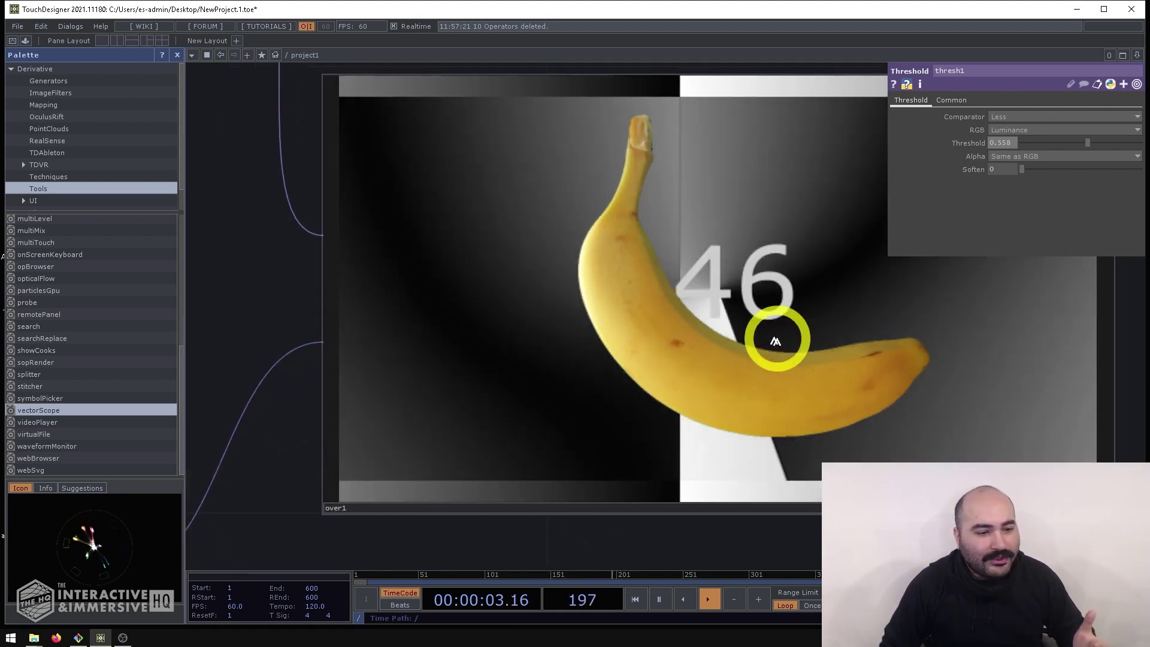
scroll(778, 341, "up", 5)
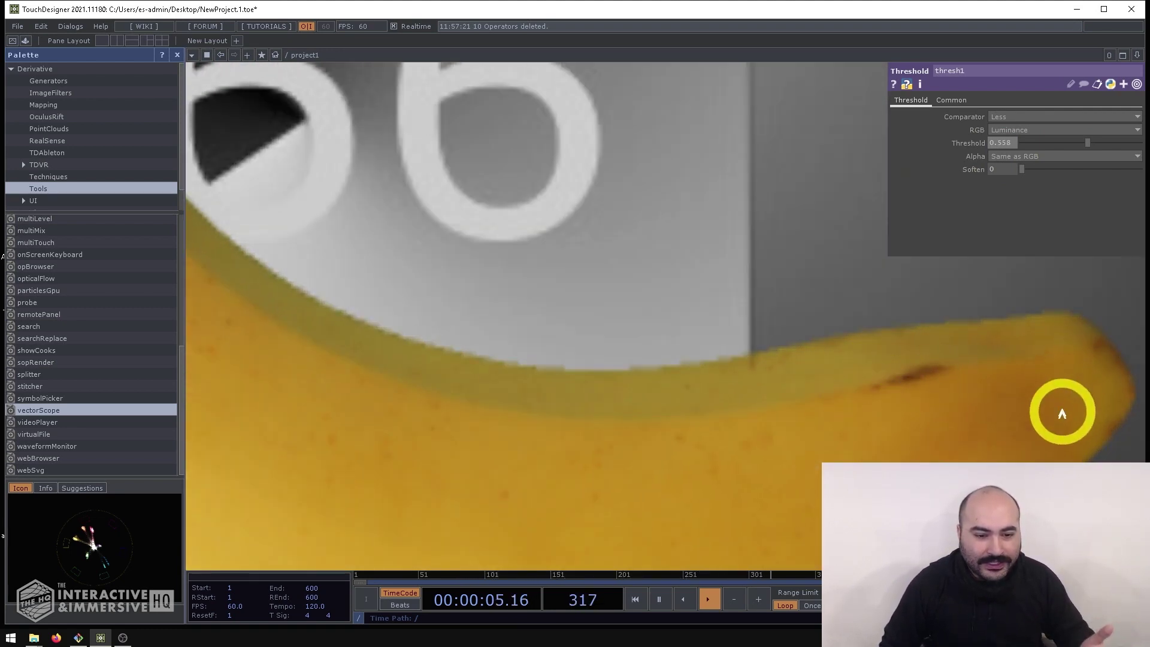
scroll(1031, 399, "down", 3)
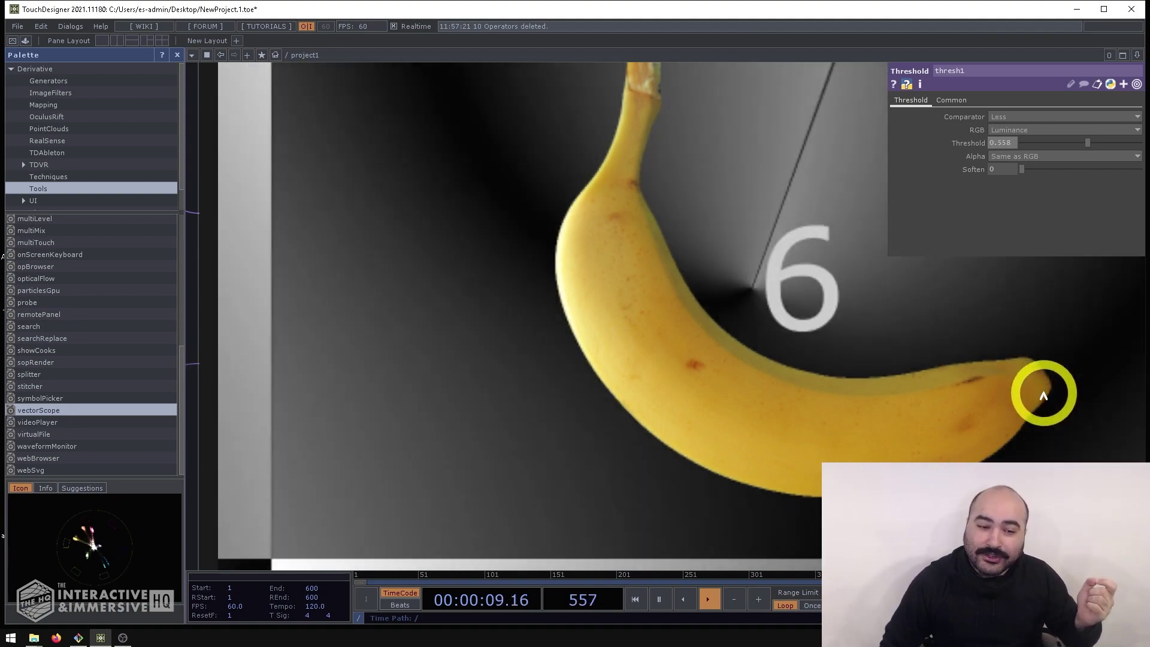
scroll(1041, 389, "down", 4)
scroll(1045, 383, "up", 6)
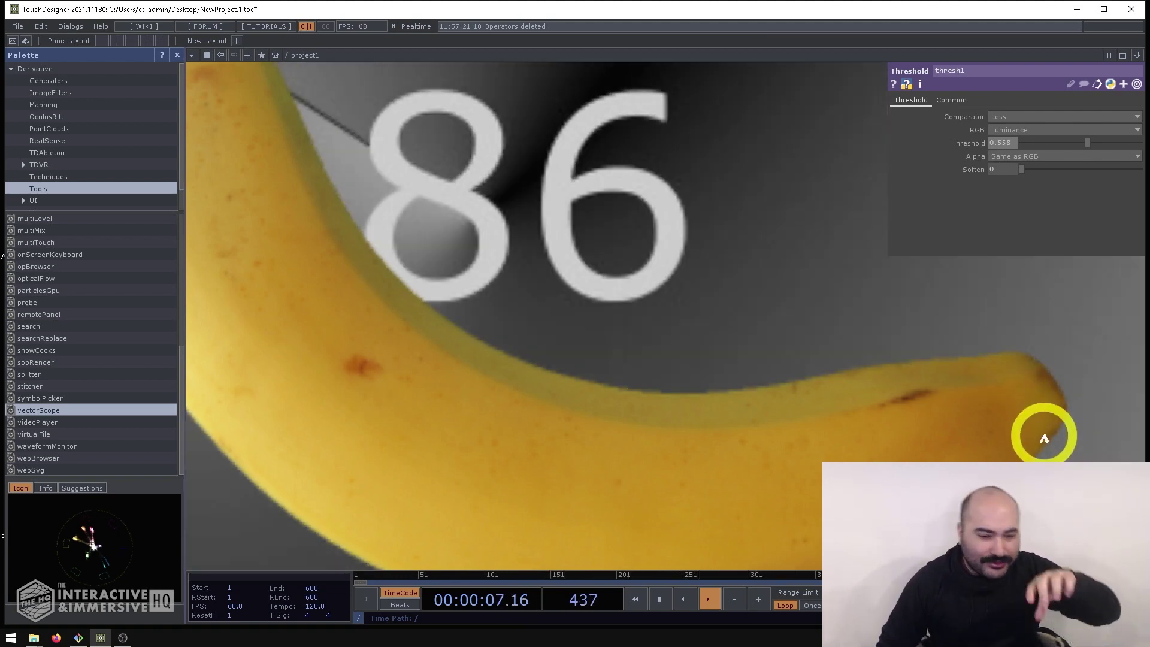
scroll(1044, 439, "down", 5)
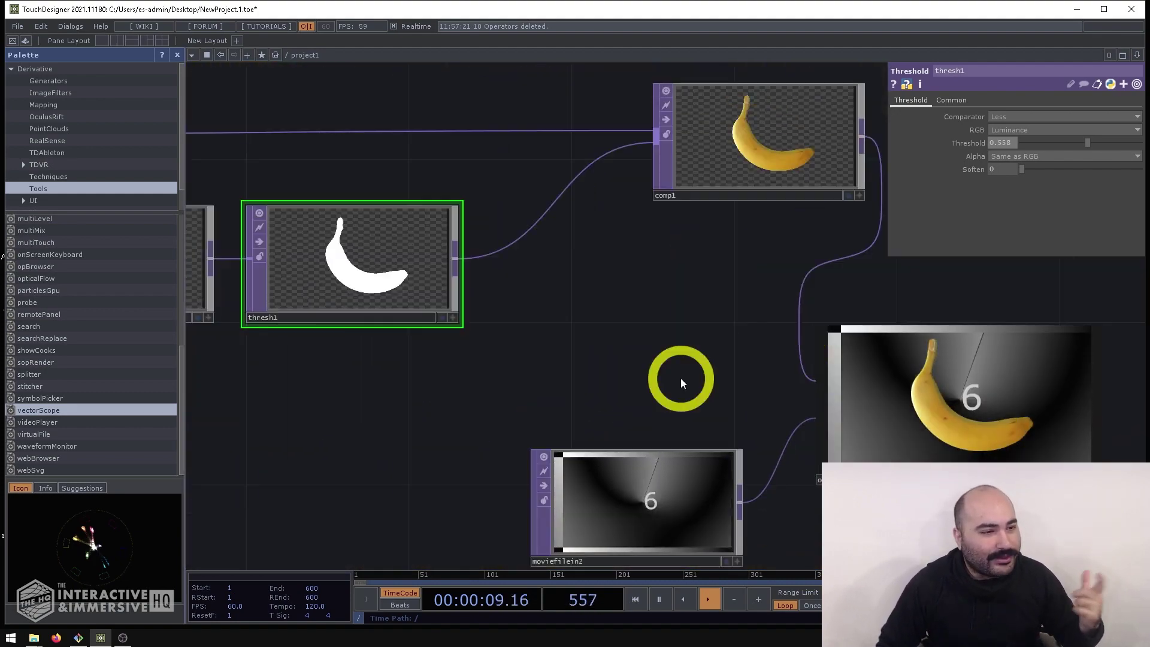
left_click_drag(623, 378, 920, 334)
scroll(534, 432, "down", 2)
scroll(560, 243, "up", 6)
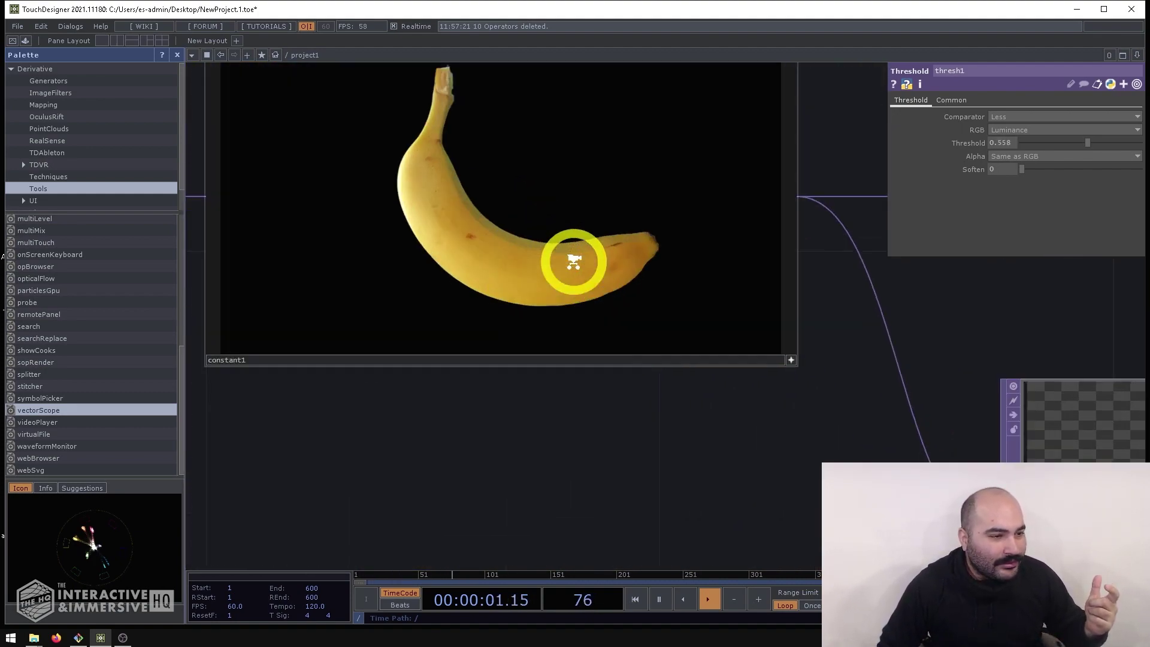
scroll(725, 197, "up", 4)
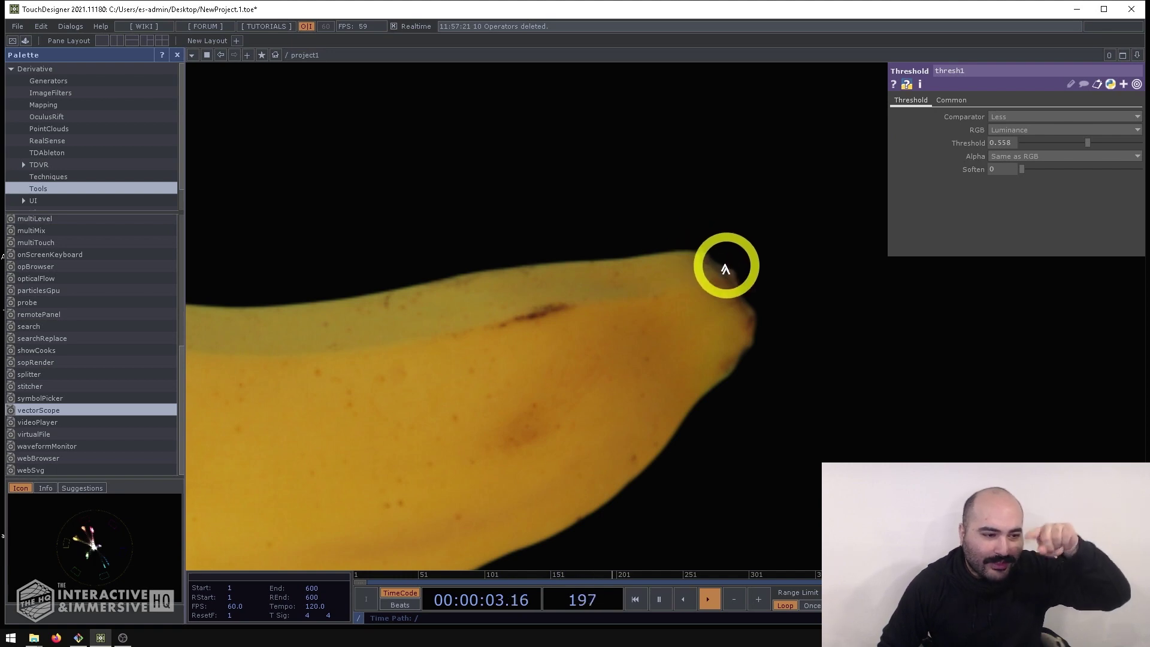
scroll(741, 349, "down", 10)
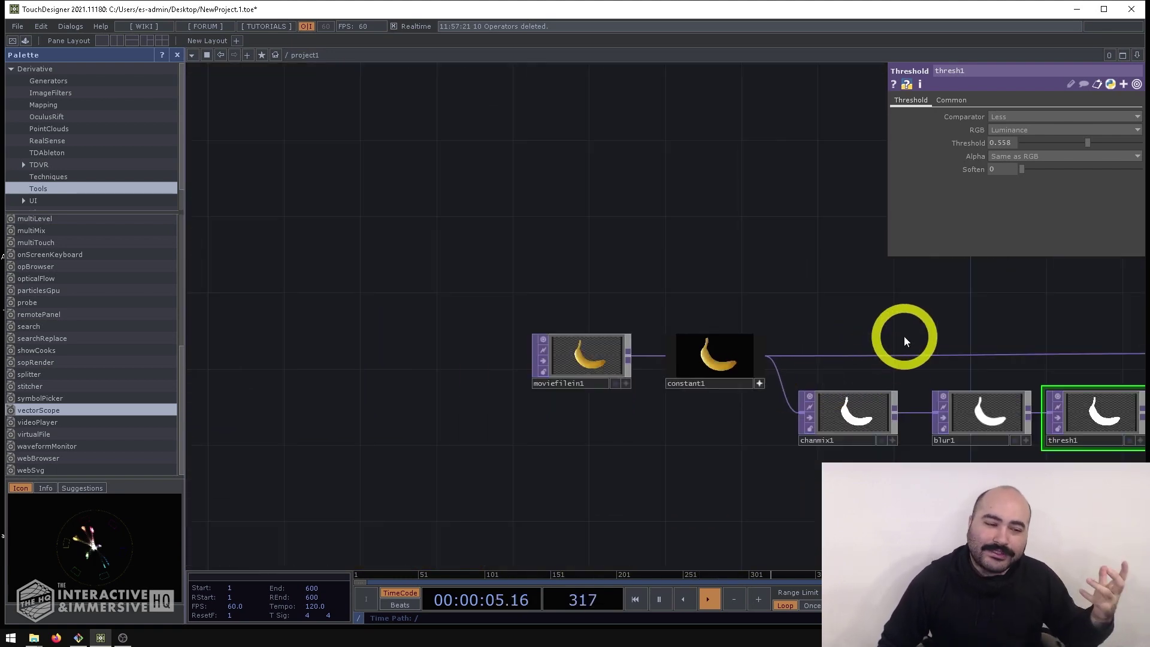
left_click_drag(904, 334, 719, 292)
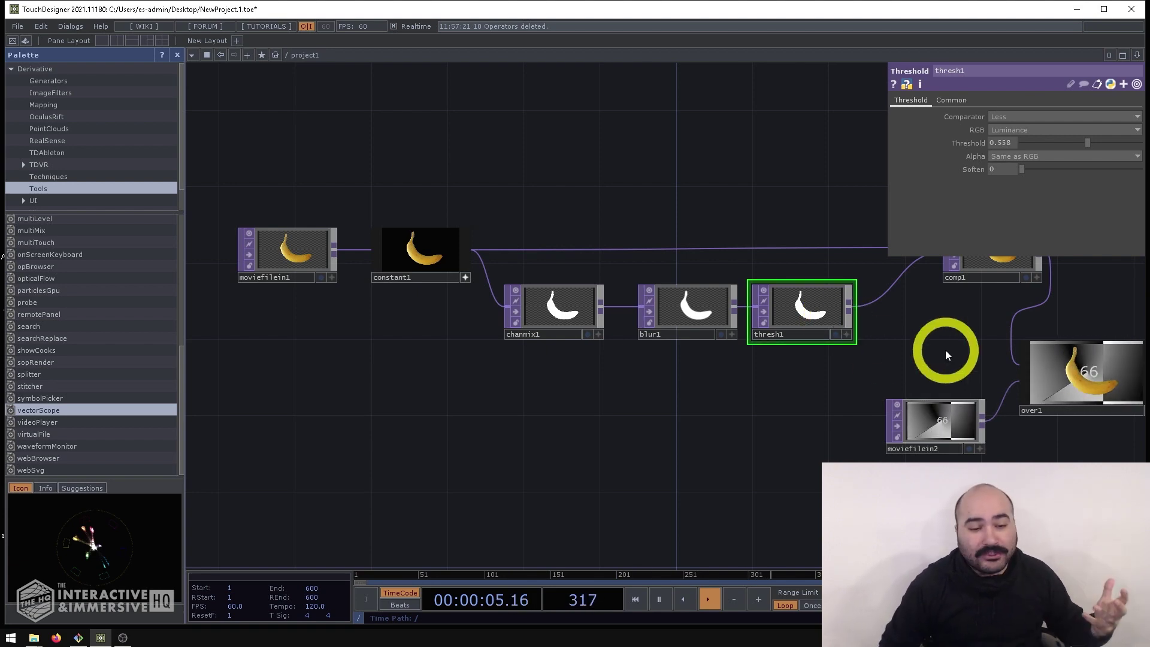
Step: Show comp1's Multiply composite settings combining constant1 and the thresh1 matte
left_click_drag(947, 344, 680, 268)
scroll(804, 295, "up", 10)
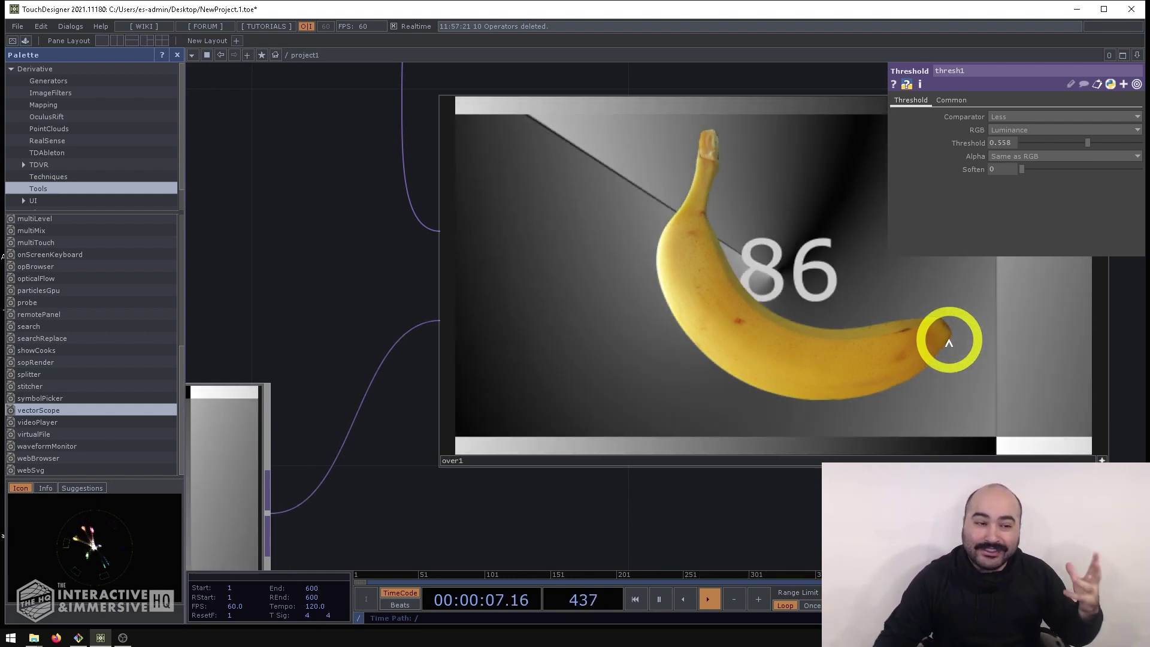
scroll(949, 343, "down", 5)
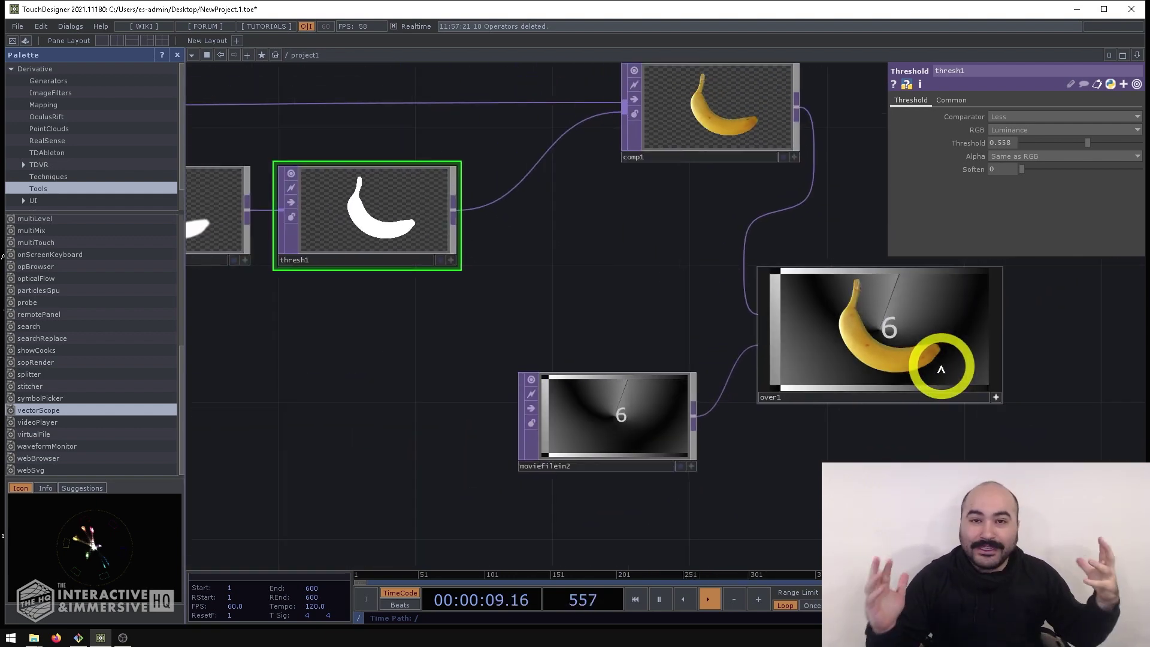
scroll(920, 359, "down", 5)
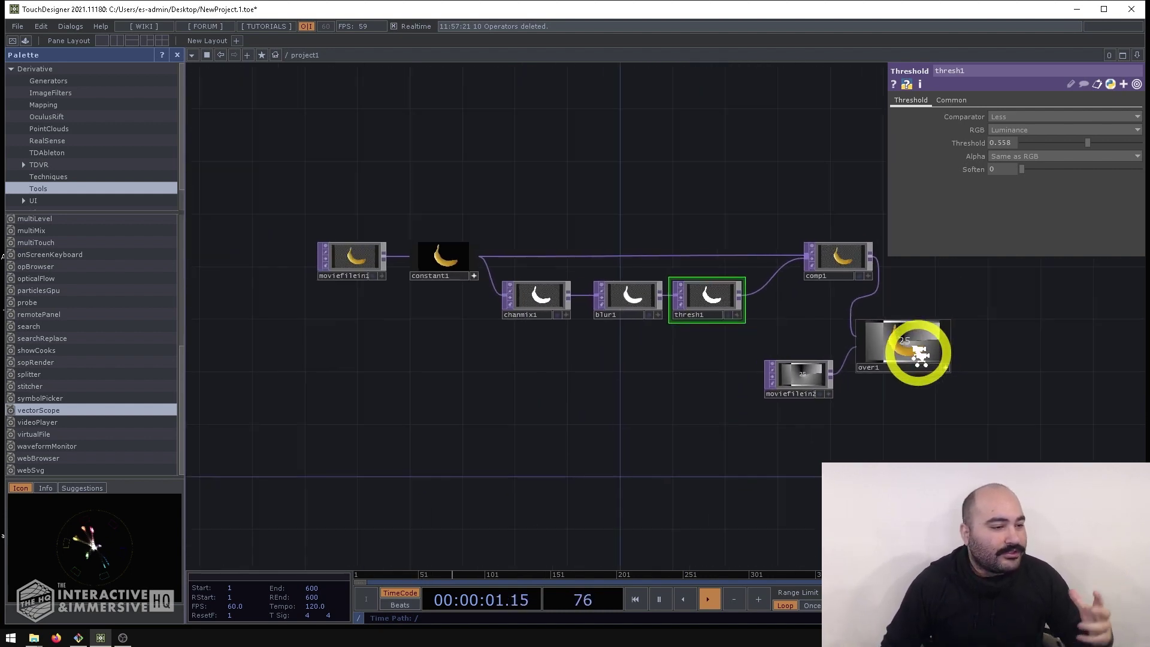
scroll(559, 262, "up", 3)
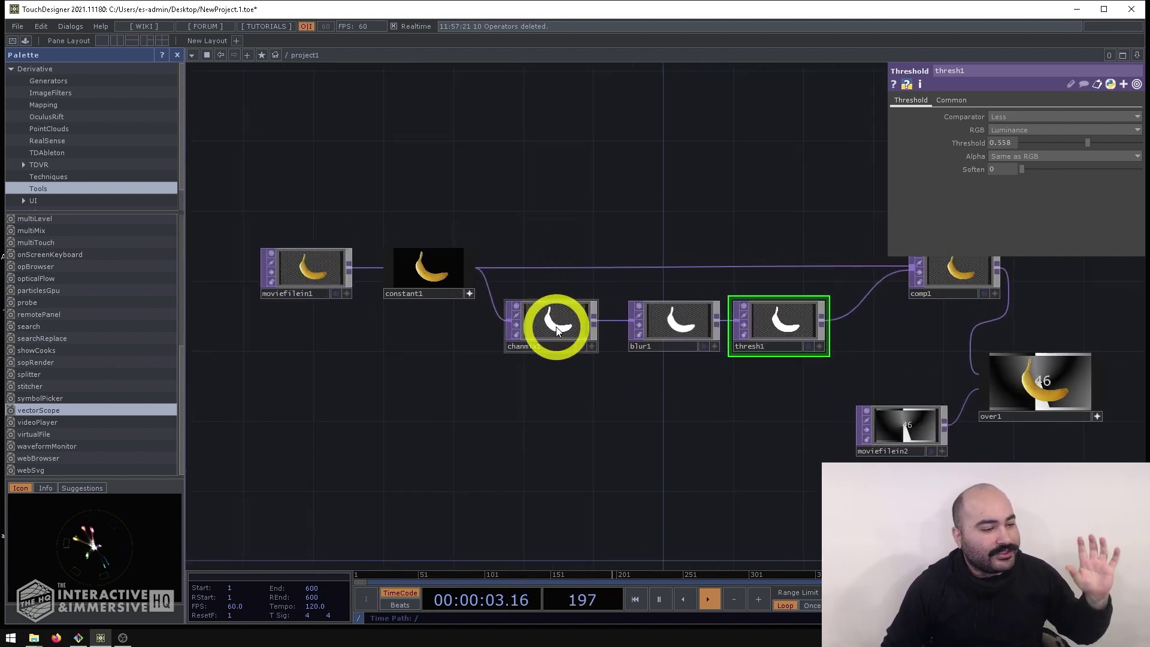
left_click_drag(759, 273, 663, 324)
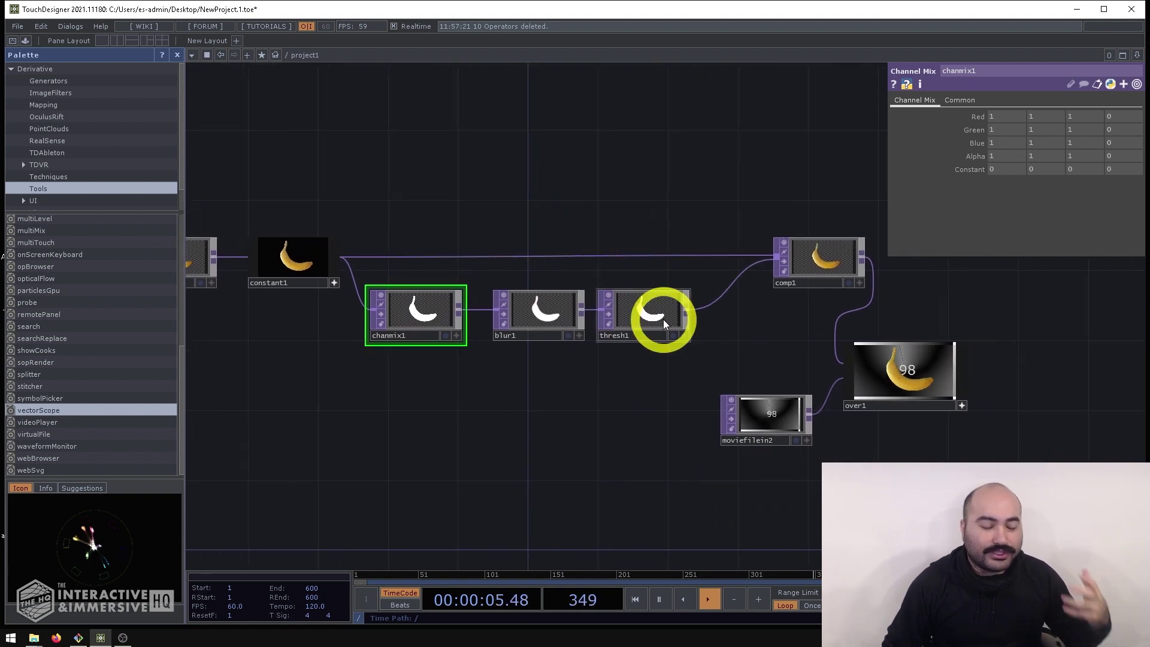
left_click(848, 259)
left_click_drag(792, 362, 684, 334)
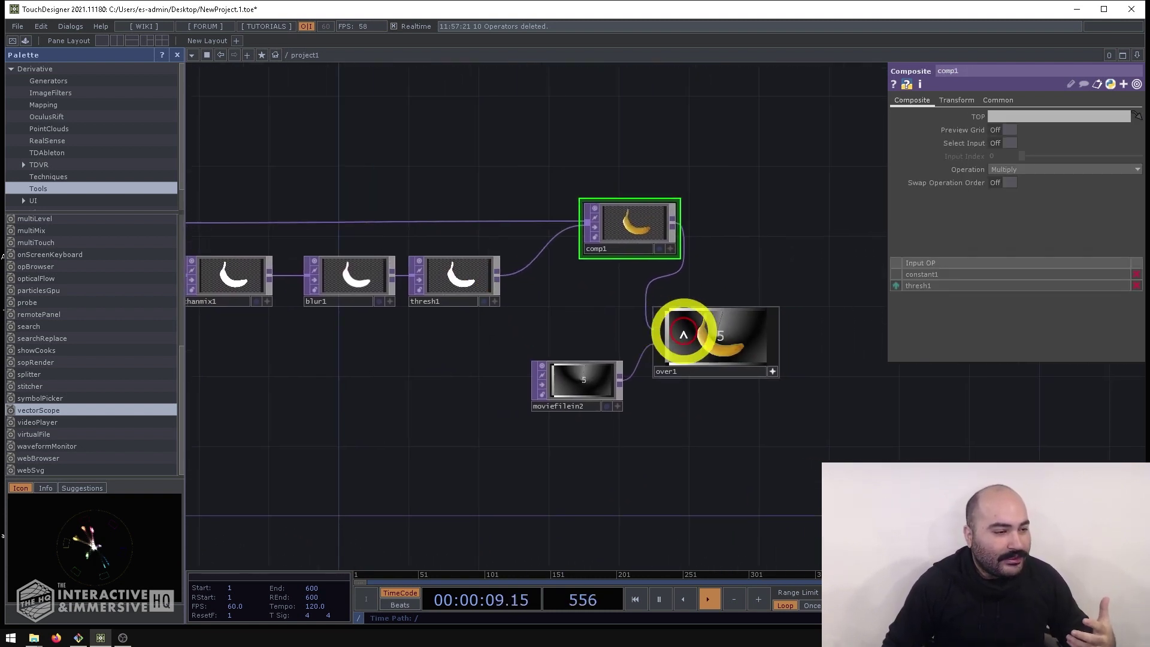
left_click_drag(502, 170, 849, 187)
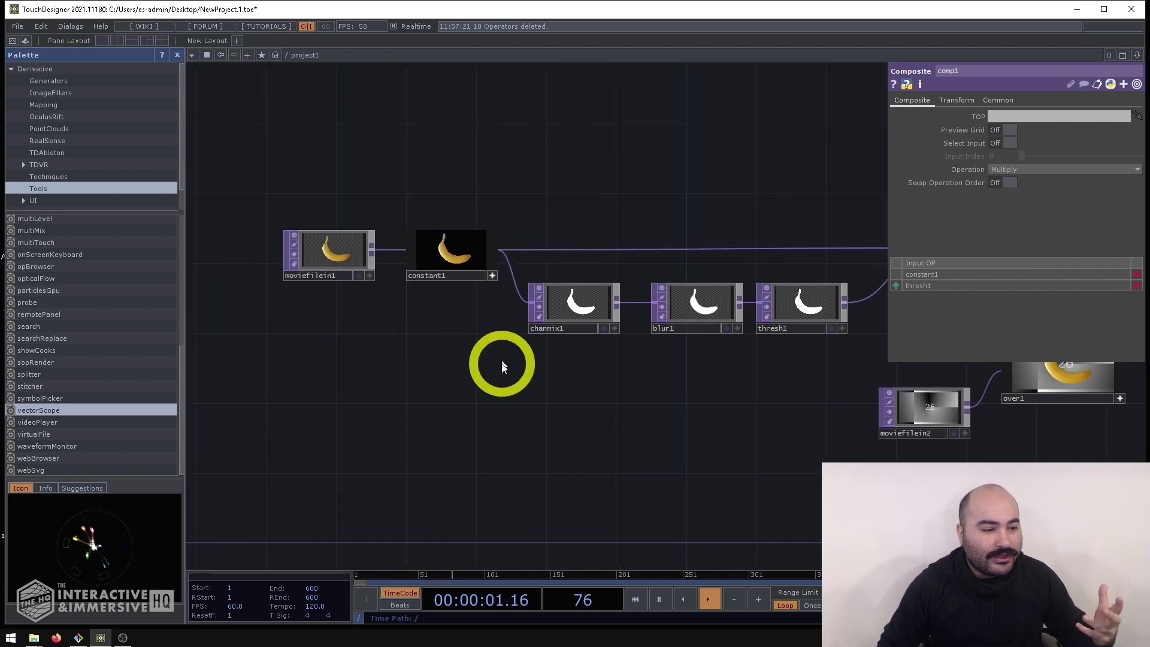
Step: Add a Text TOP, text1, and wire it into constant1
key("Tab")
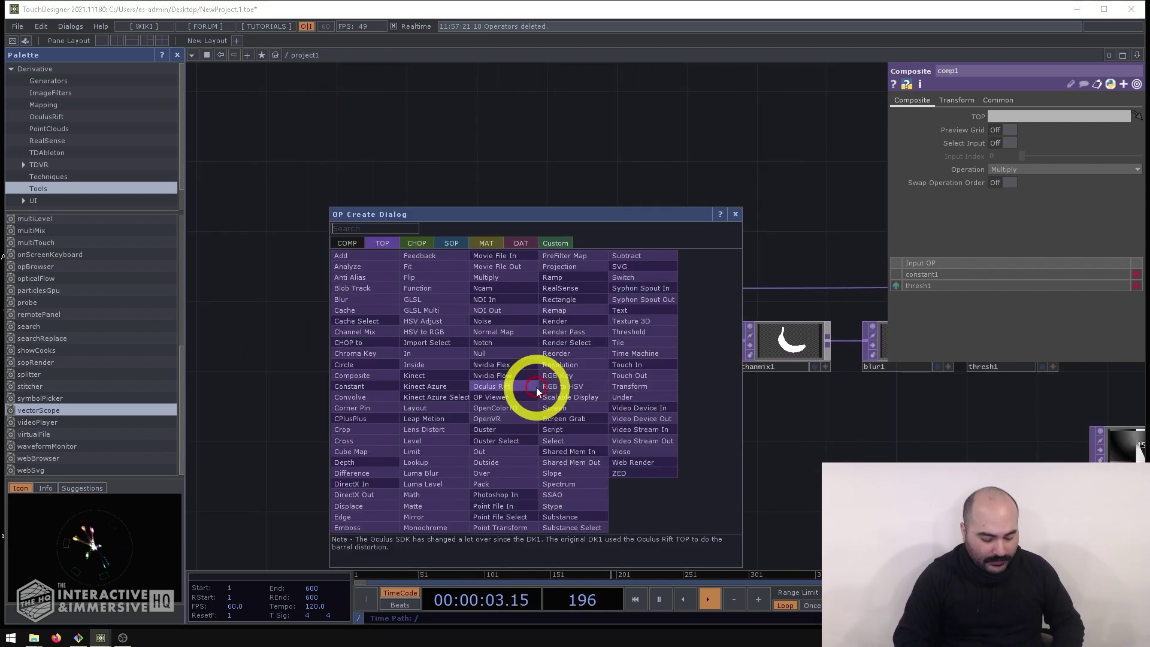
type("text")
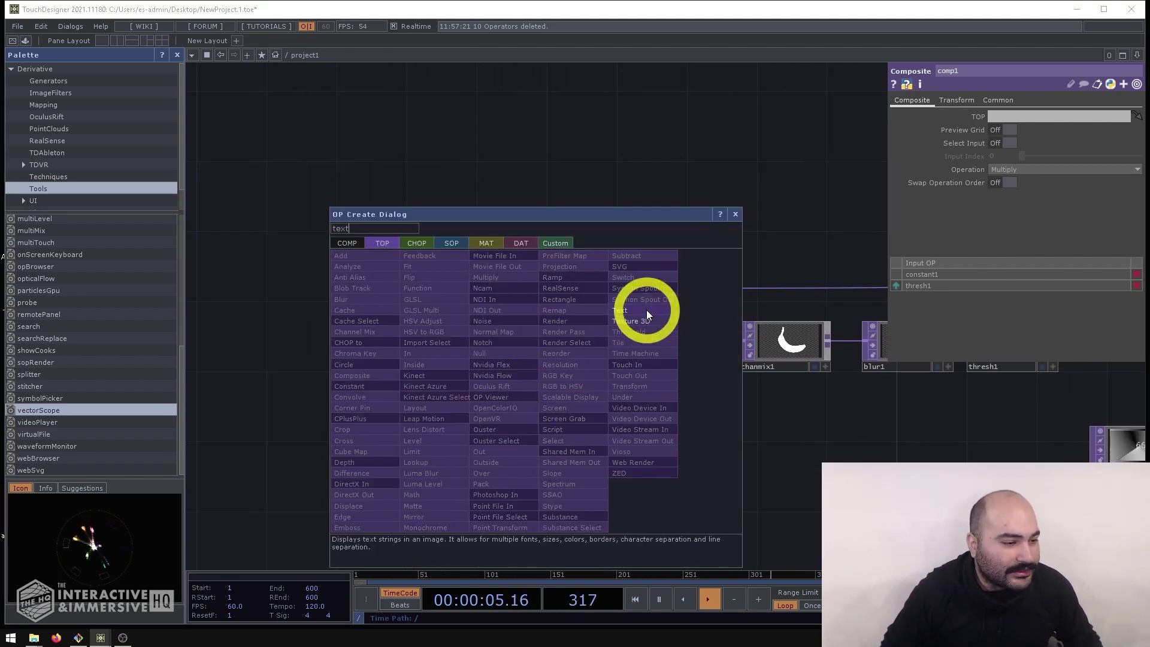
left_click(646, 310)
left_click(541, 399)
left_click(566, 384)
left_click(616, 294)
Step: Set text1's output resolution to 1280×720
left_click(536, 395)
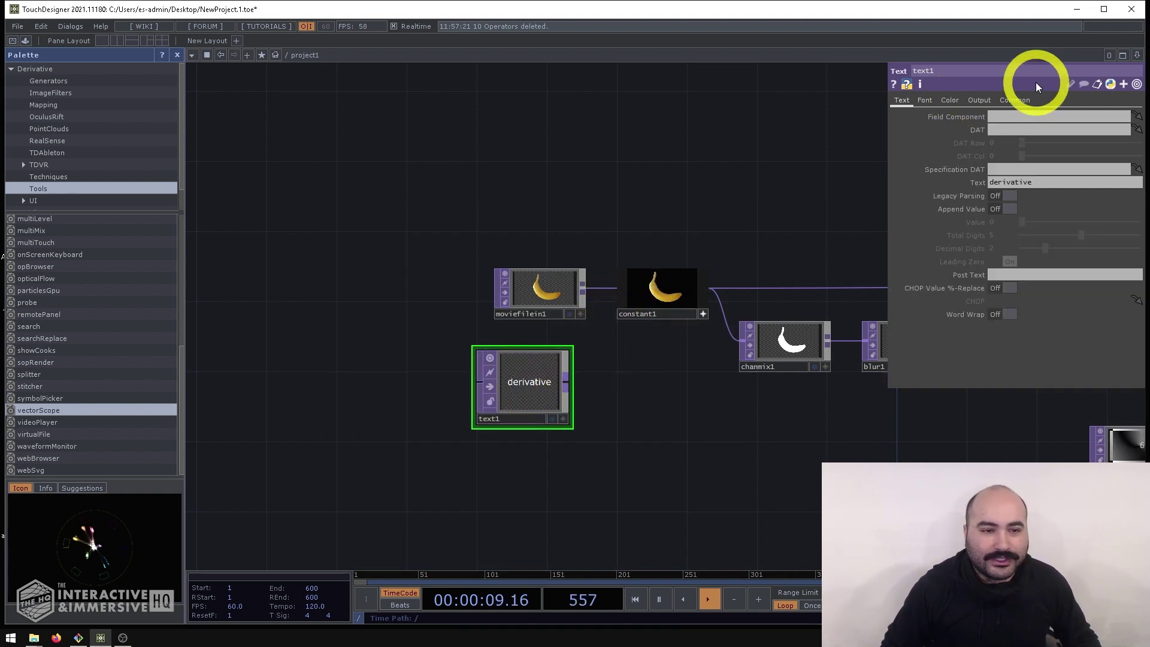
left_click(1016, 101)
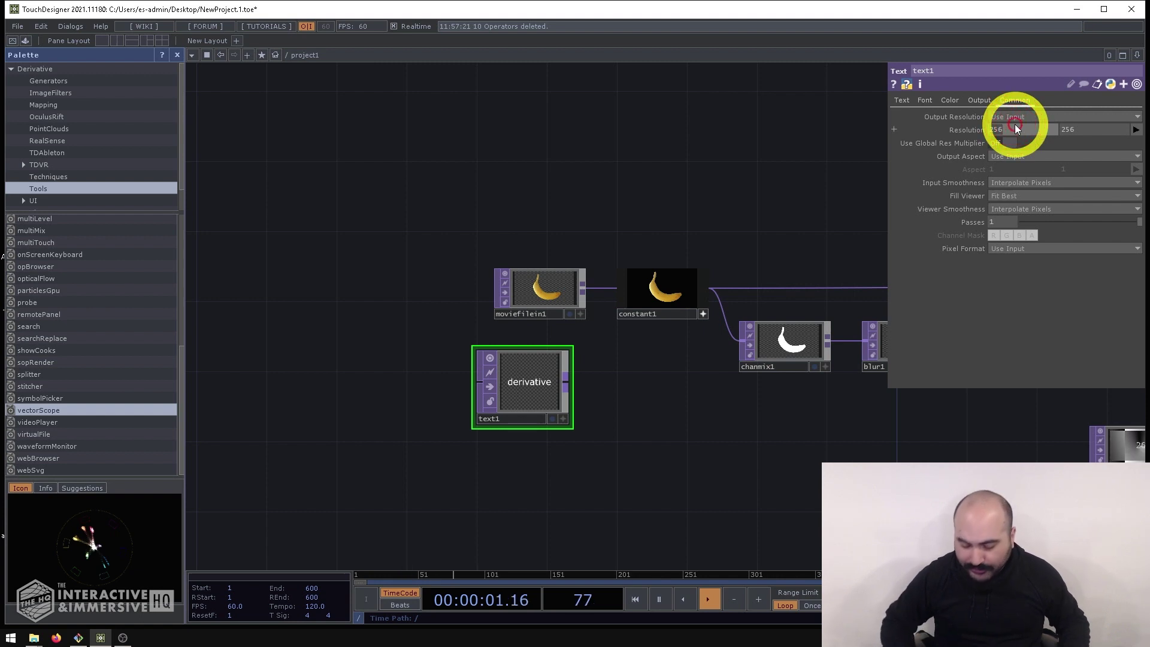
type("80")
key("Tab")
type("720")
key("Return")
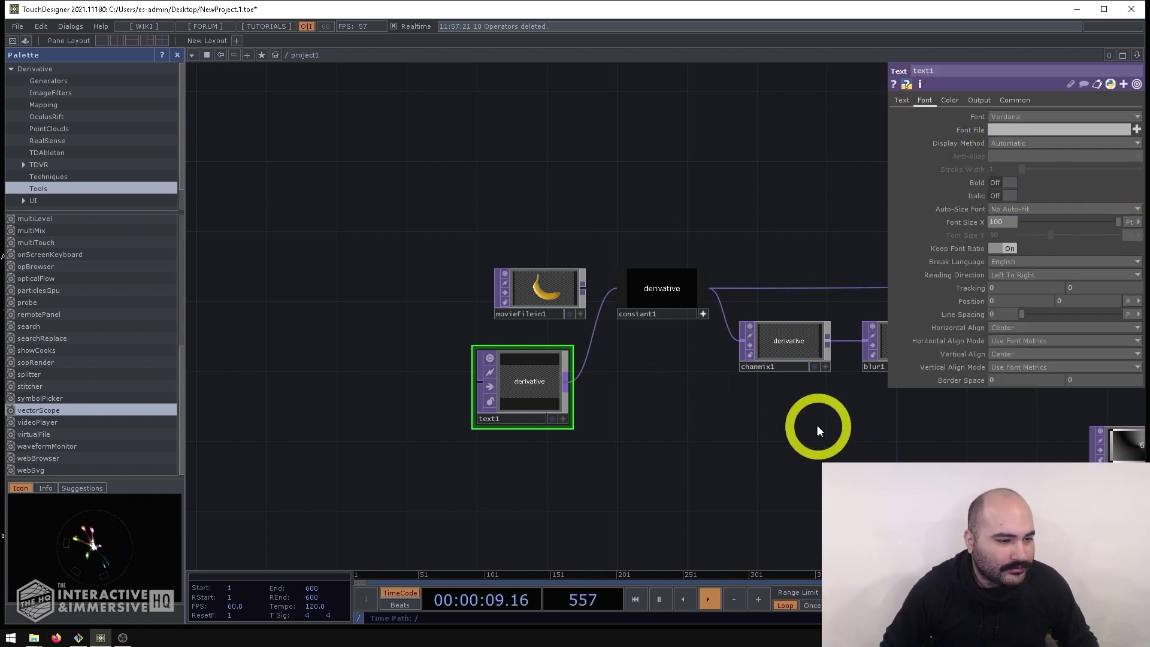
left_click_drag(819, 430, 761, 418)
scroll(609, 355, "up", 10)
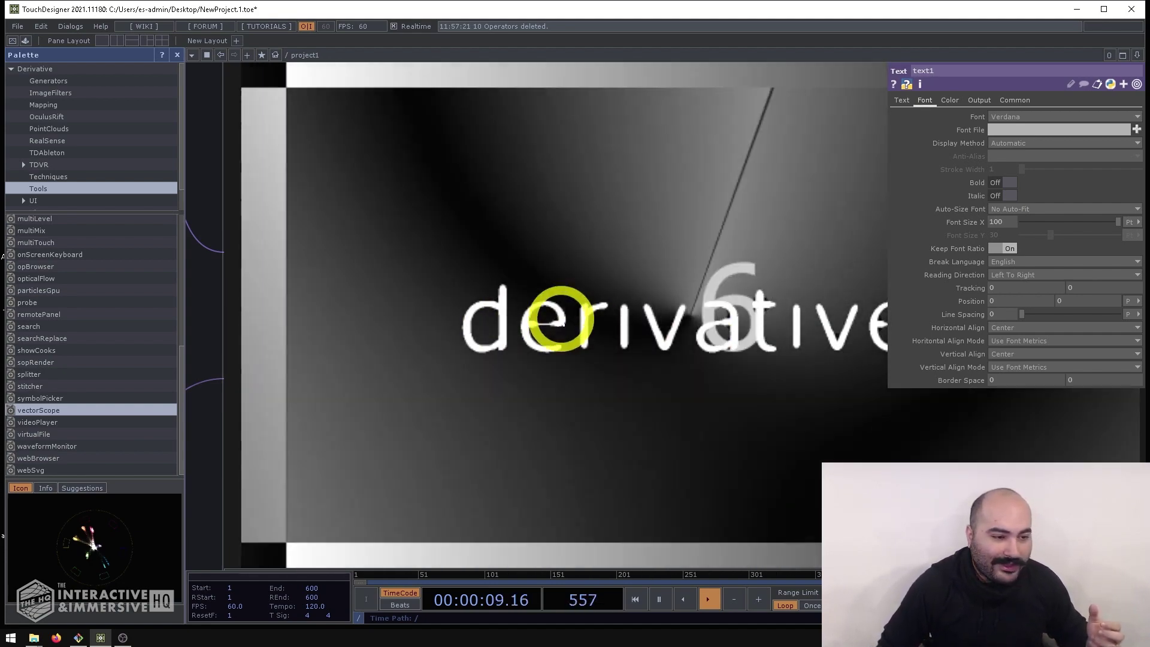
scroll(727, 313, "down", 8)
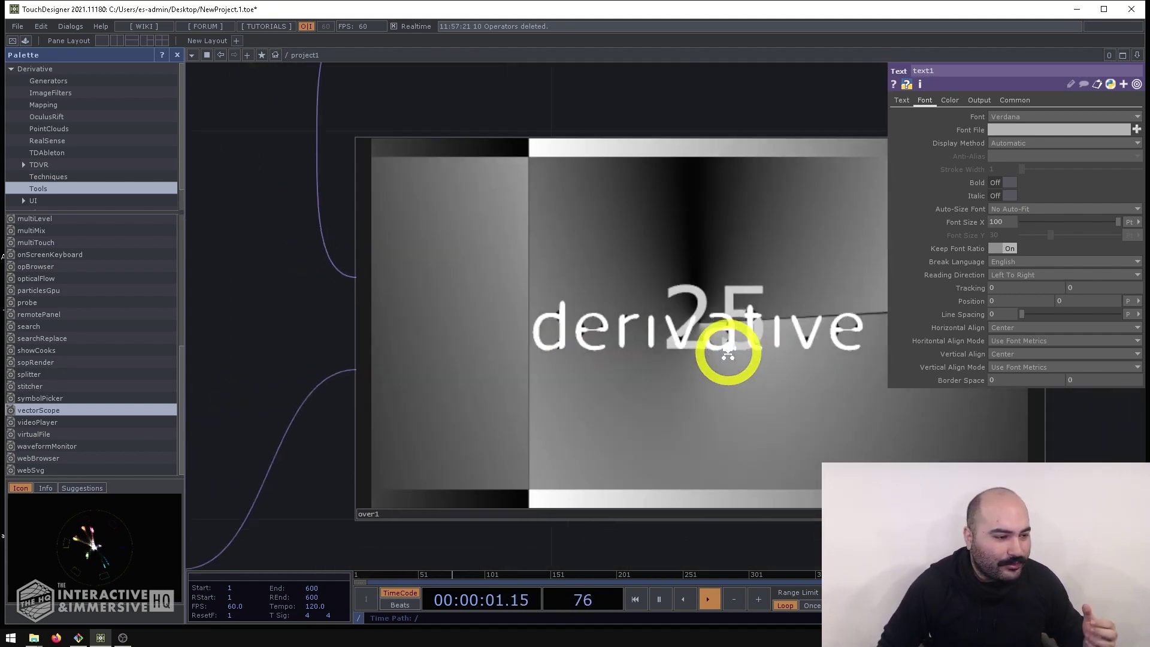
scroll(359, 282, "up", 10)
left_click_drag(593, 348, 372, 360)
scroll(599, 335, "down", 4)
left_click_drag(600, 335, 863, 341)
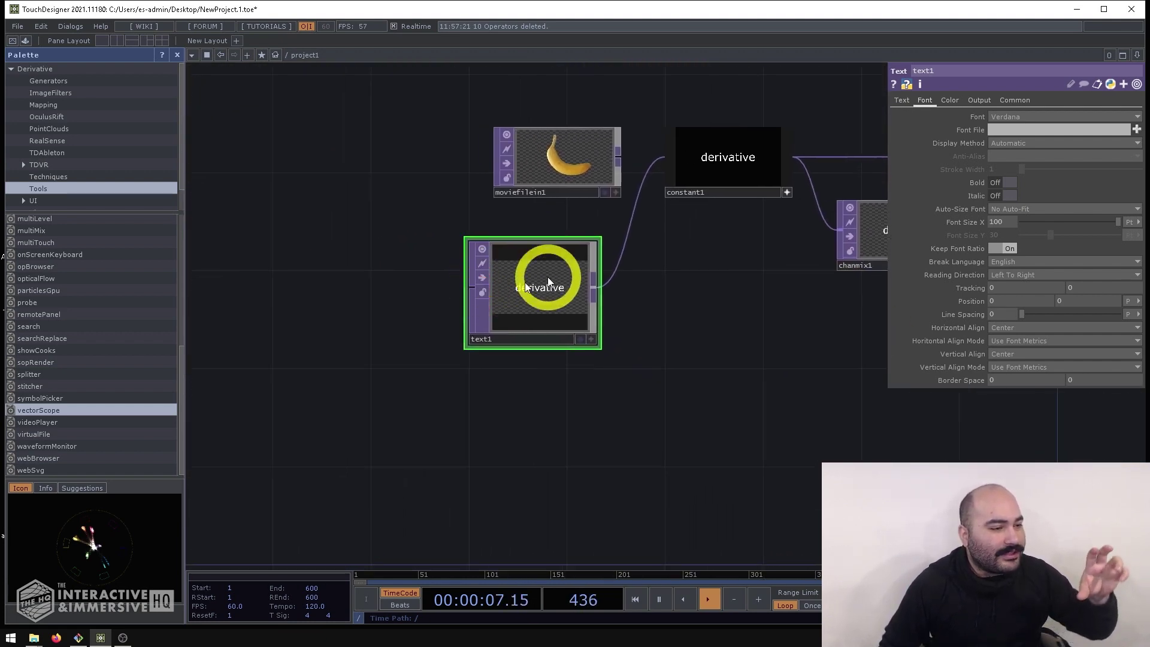
scroll(557, 279, "up", 5)
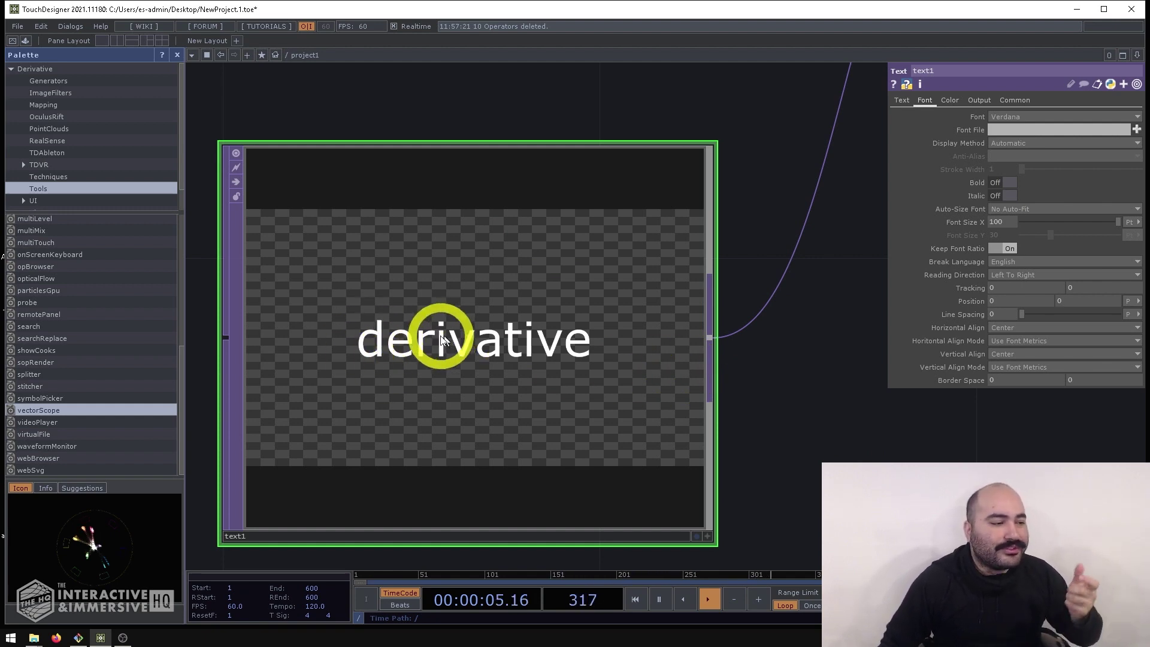
scroll(458, 343, "down", 5)
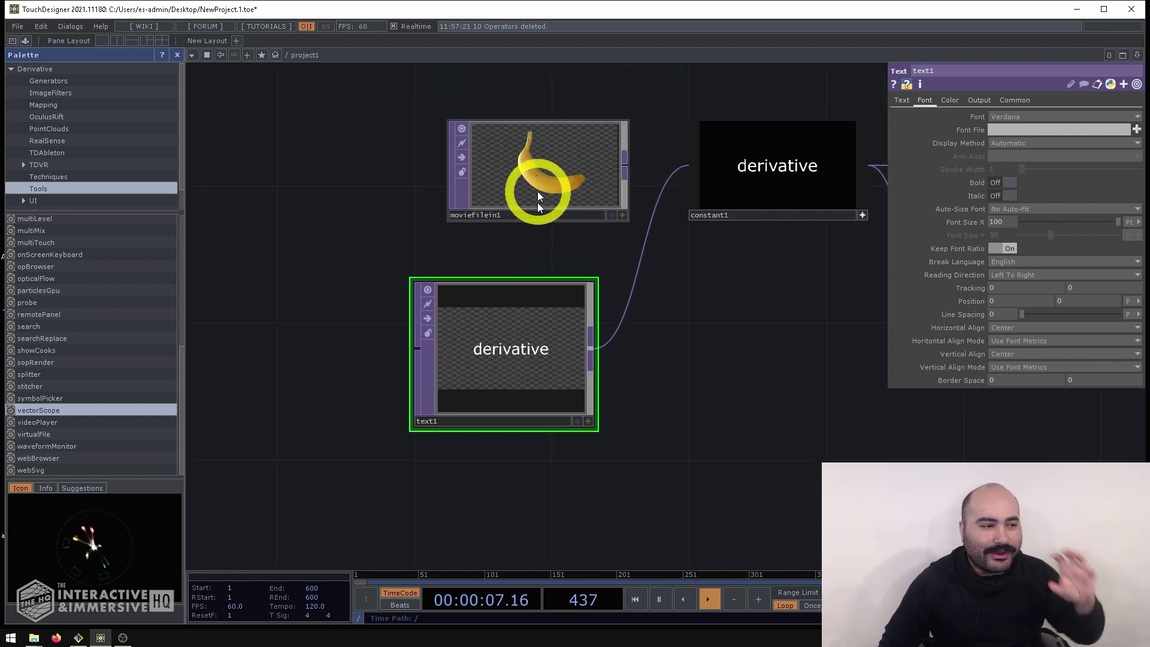
left_click_drag(756, 289, 313, 359)
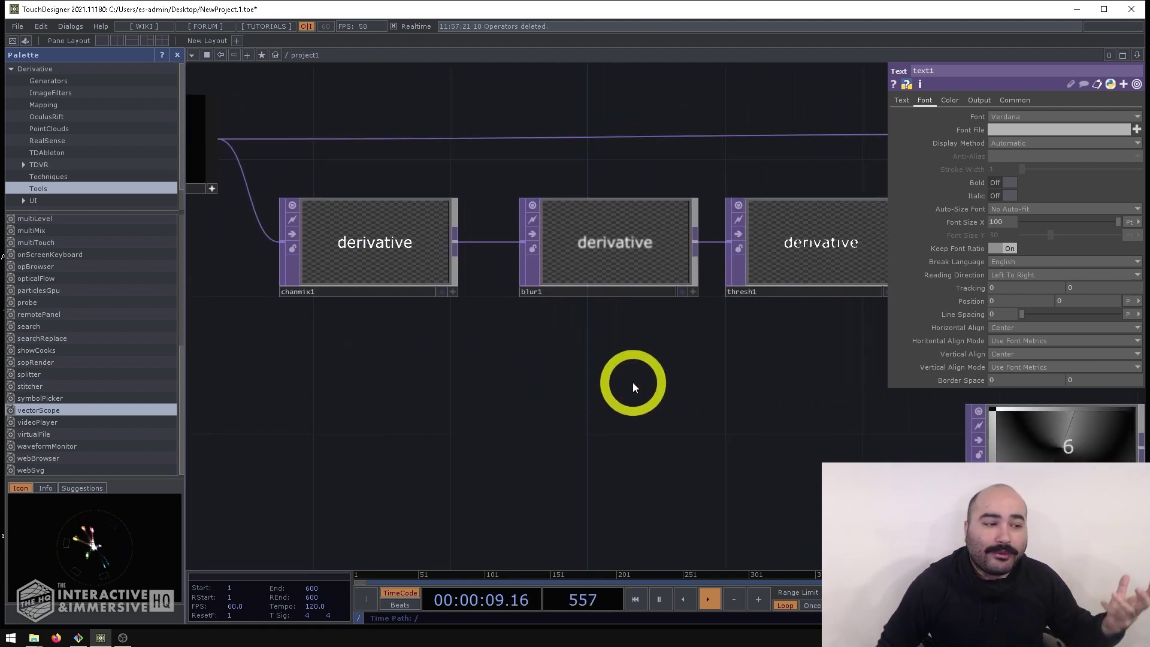
Step: Lower blur1's Filter Size from 30 to 1
left_click(645, 242)
scroll(767, 283, "up", 5)
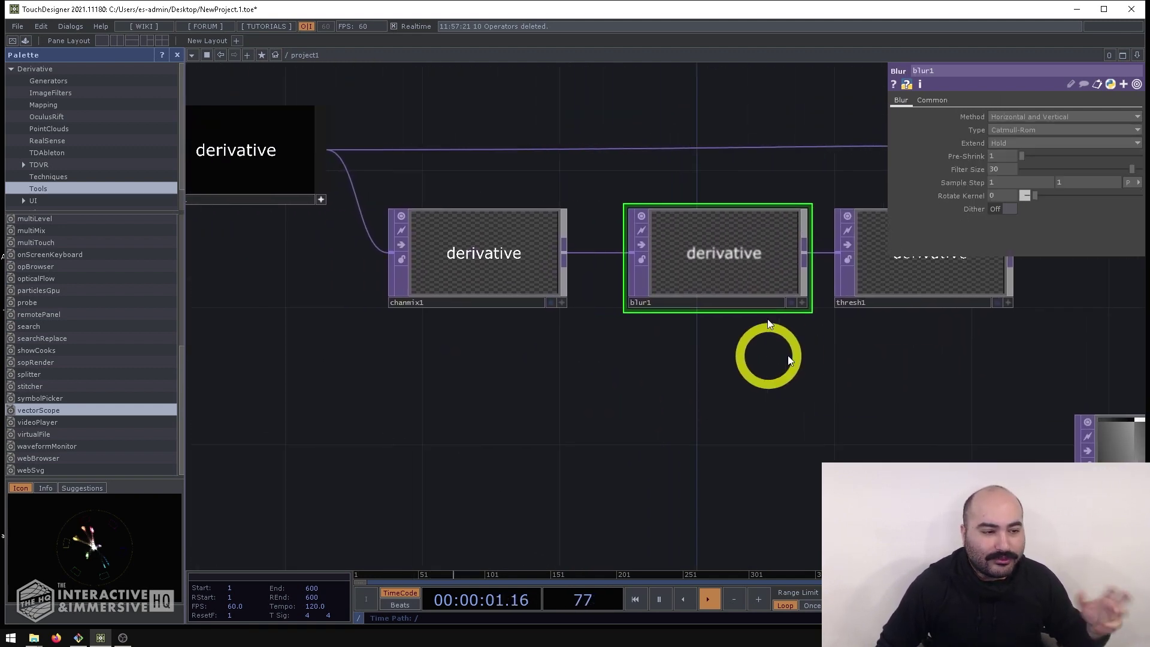
scroll(827, 303, "down", 4)
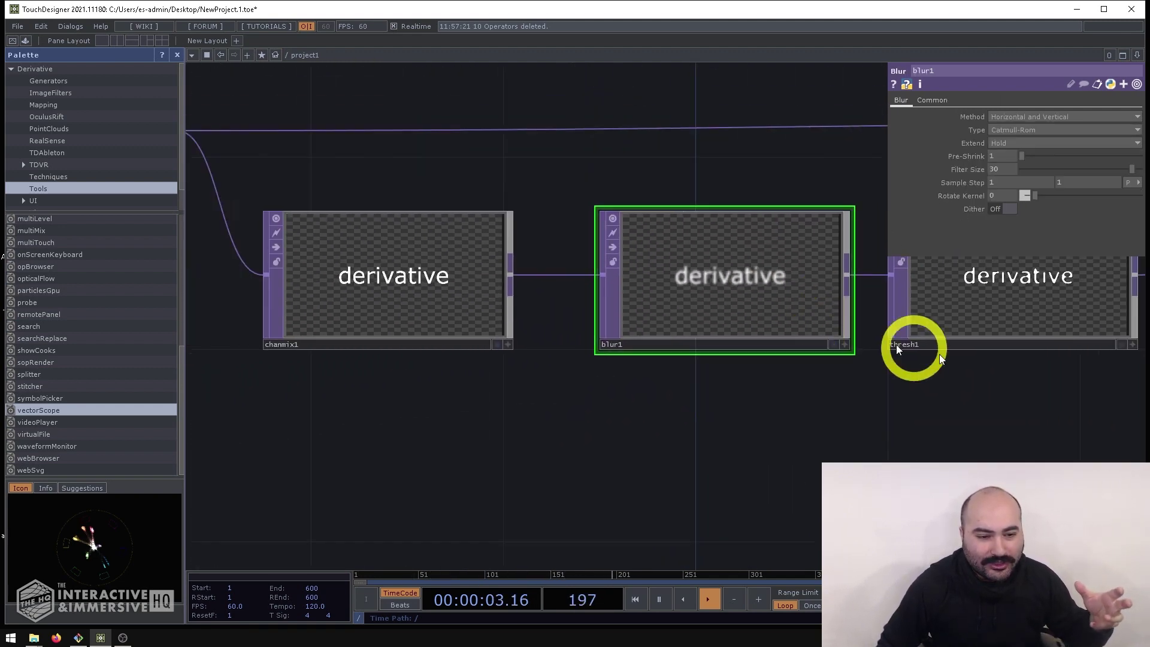
mouse_move(999, 413)
left_mouse_down()
mouse_move(583, 324)
mouse_move(287, 298)
left_mouse_up()
left_click_drag(745, 349, 583, 360)
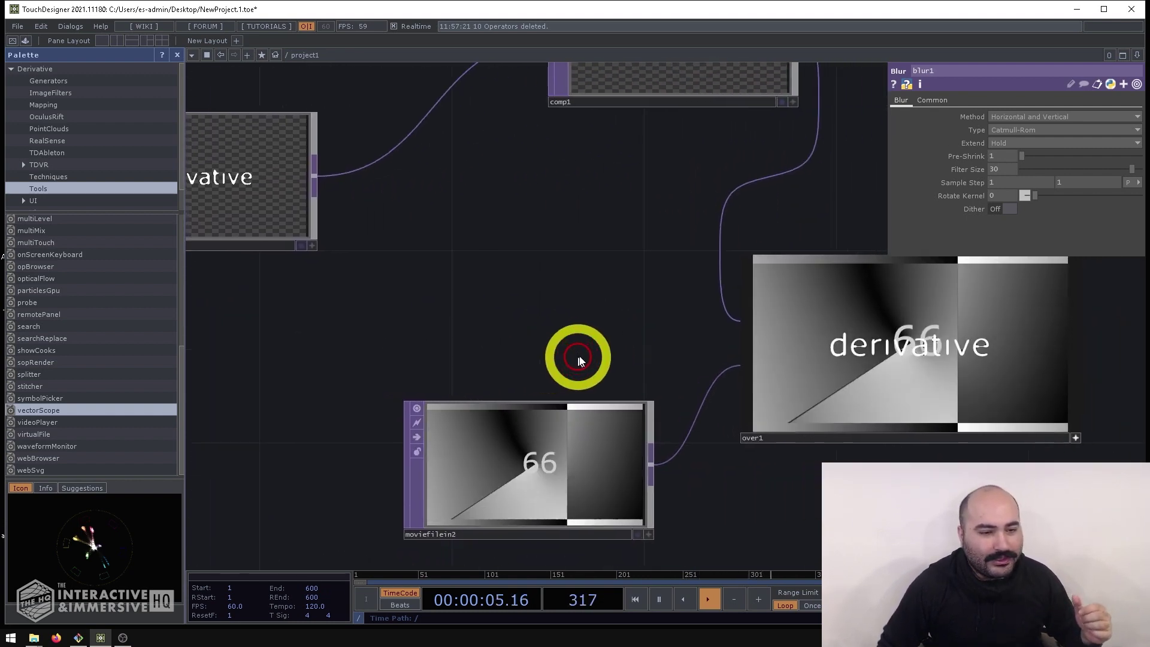
left_click_drag(1131, 169, 988, 173)
scroll(953, 338, "up", 3)
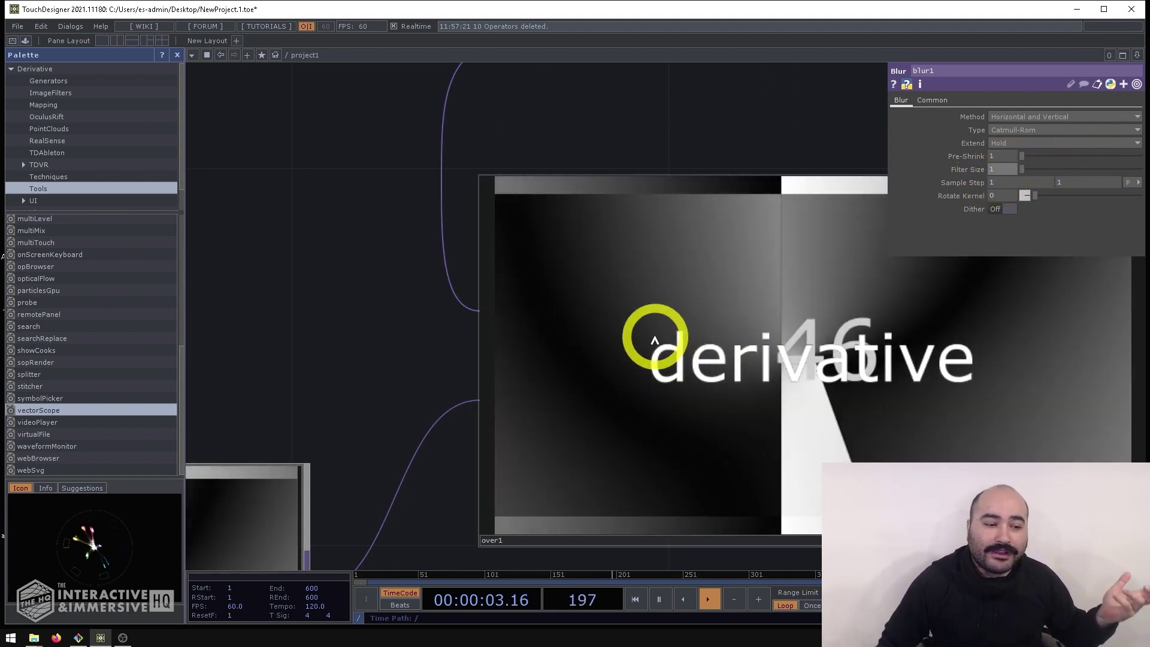
scroll(545, 302, "down", 5)
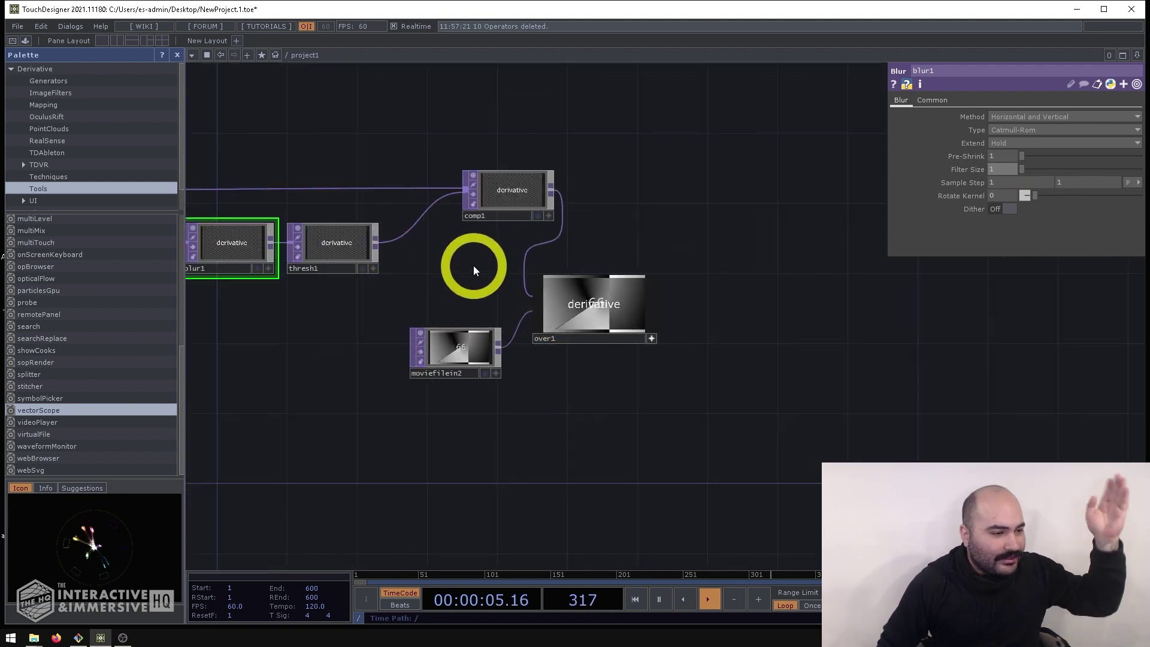
Step: Frame the network and check the crisp 'derivative' text over the countdown video in over1
key("h")
scroll(464, 286, "up", 6)
scroll(473, 292, "down", 1)
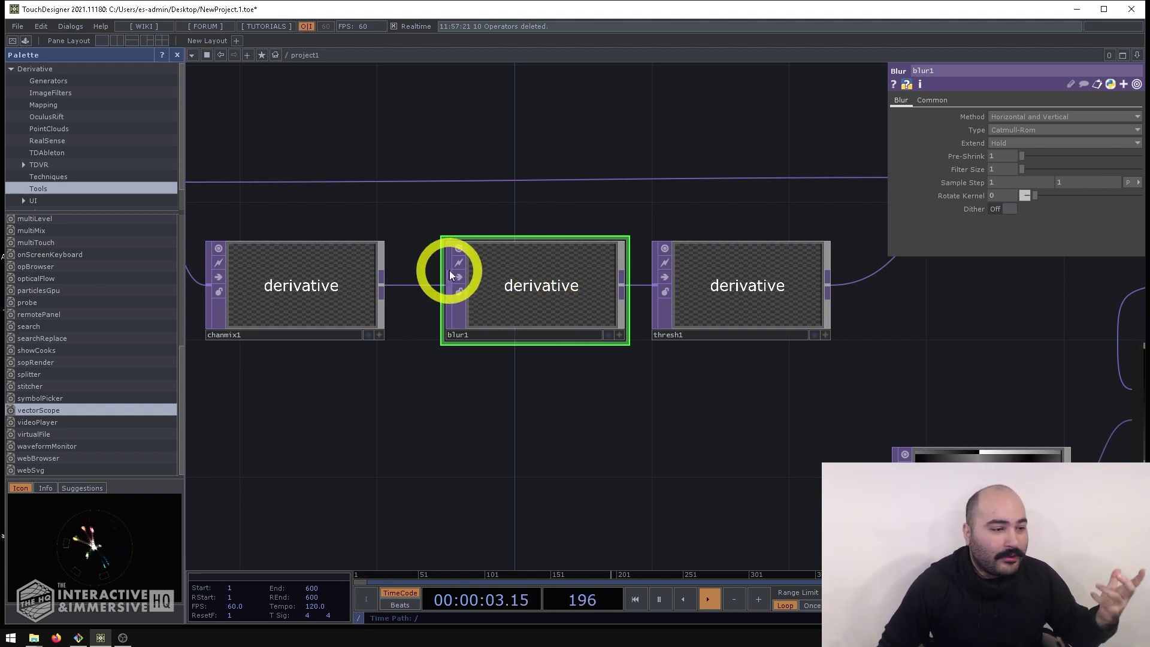
left_click_drag(532, 347, 462, 347)
left_click_drag(988, 396, 740, 341)
left_click_drag(952, 354, 718, 318)
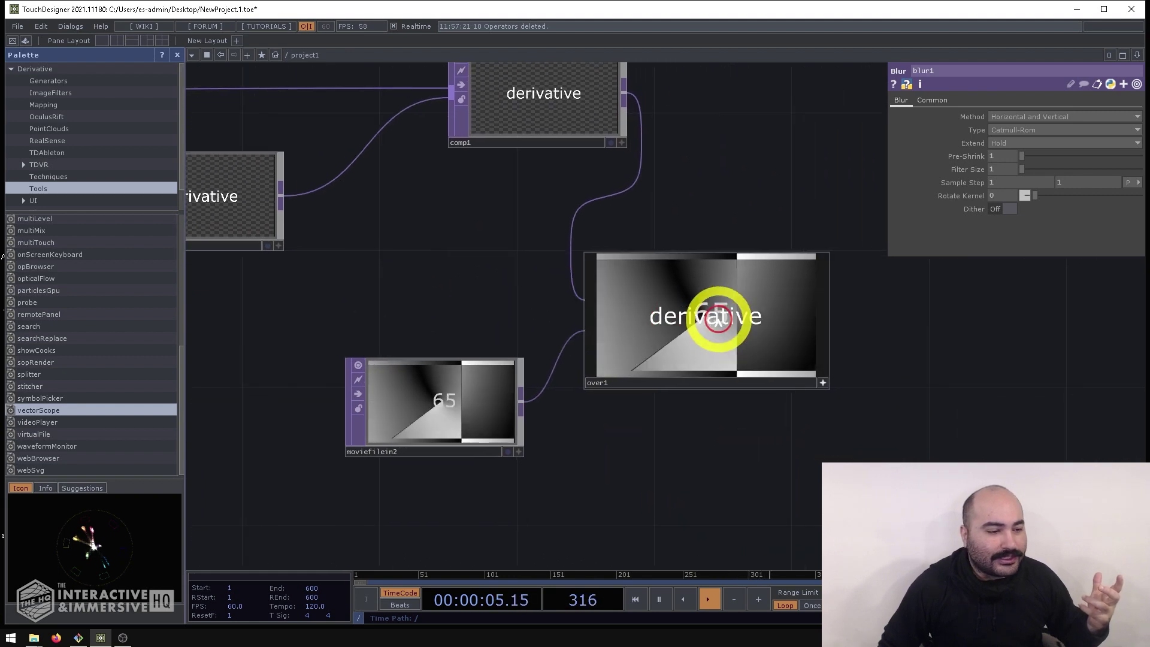
scroll(717, 317, "up", 5)
scroll(719, 318, "down", 3)
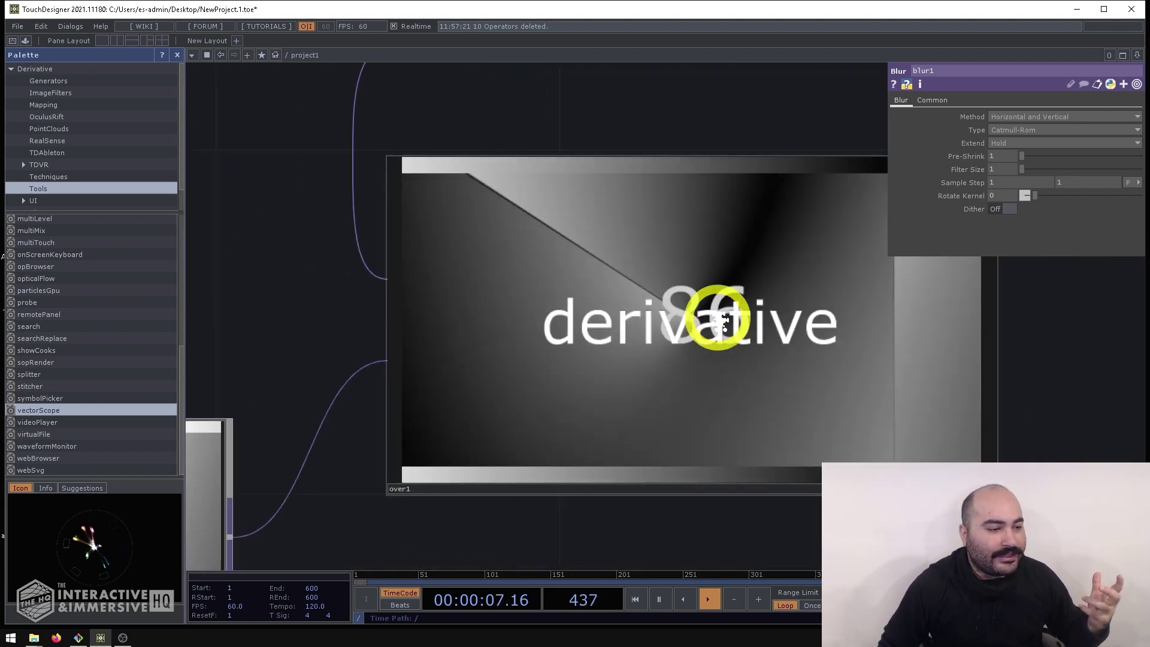
scroll(722, 321, "down", 5)
scroll(522, 300, "up", 5)
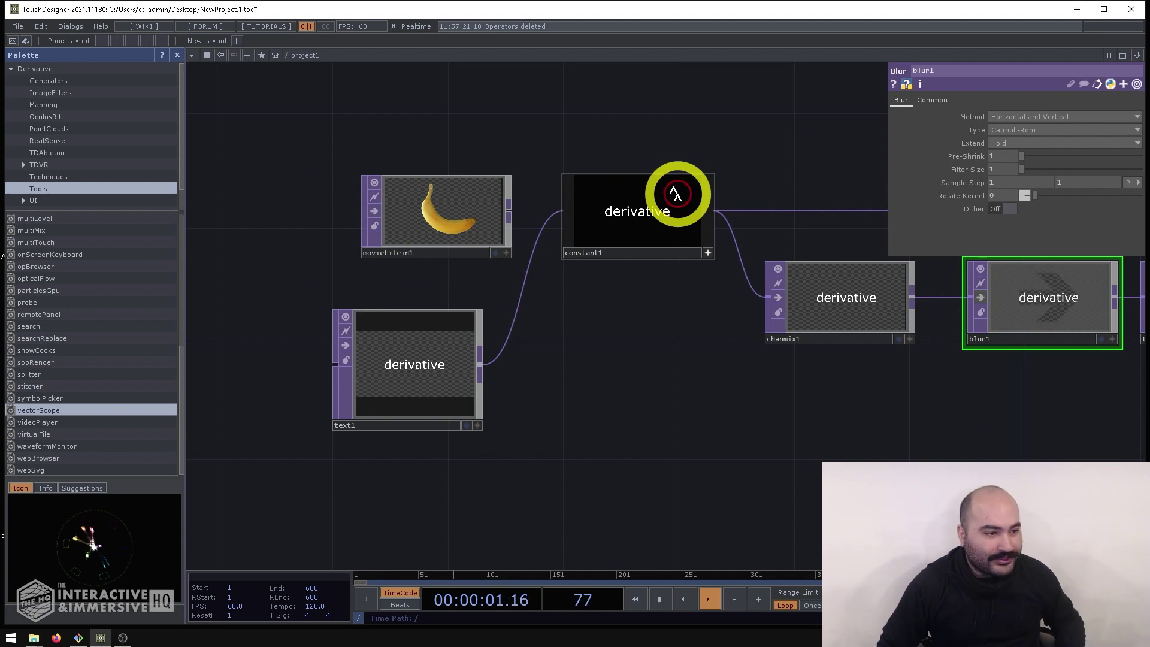
left_click_drag(956, 415, 539, 287)
scroll(692, 302, "up", 5)
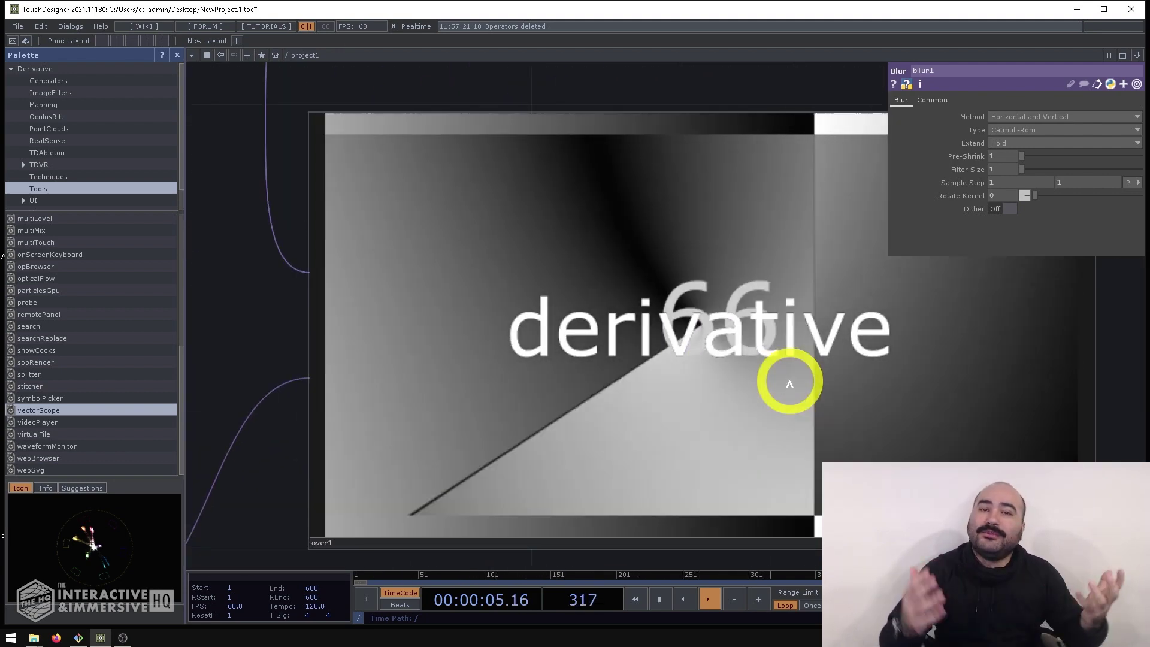